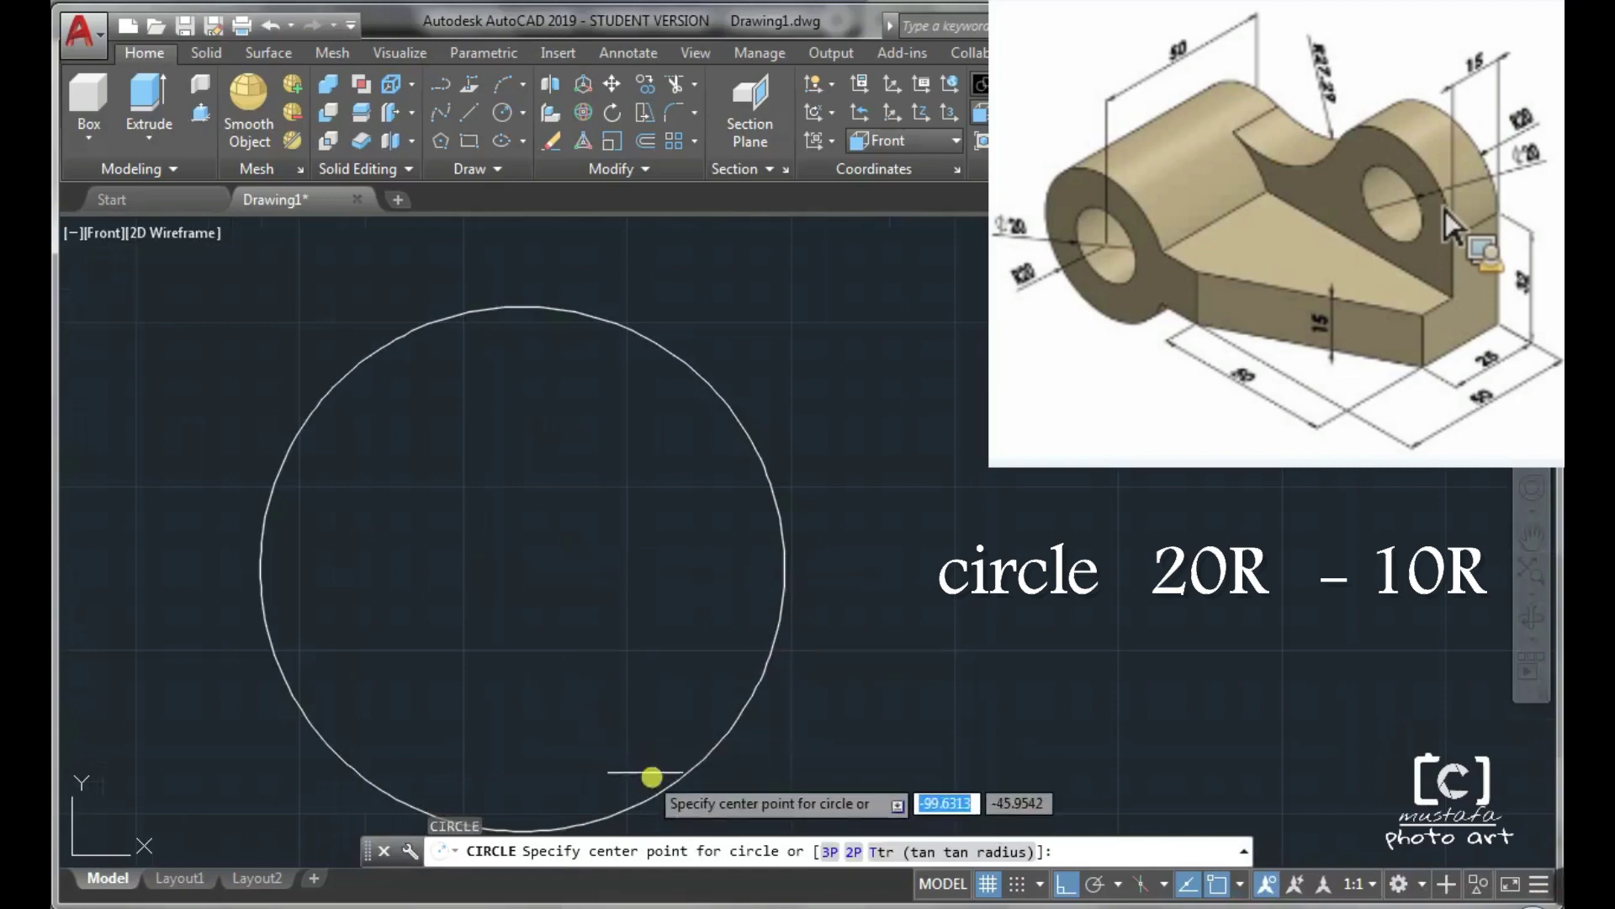
Step: Draw a circle of radius 10 concentric with the existing large circle
{"action": "left_click", "coordinate": [521, 569]}
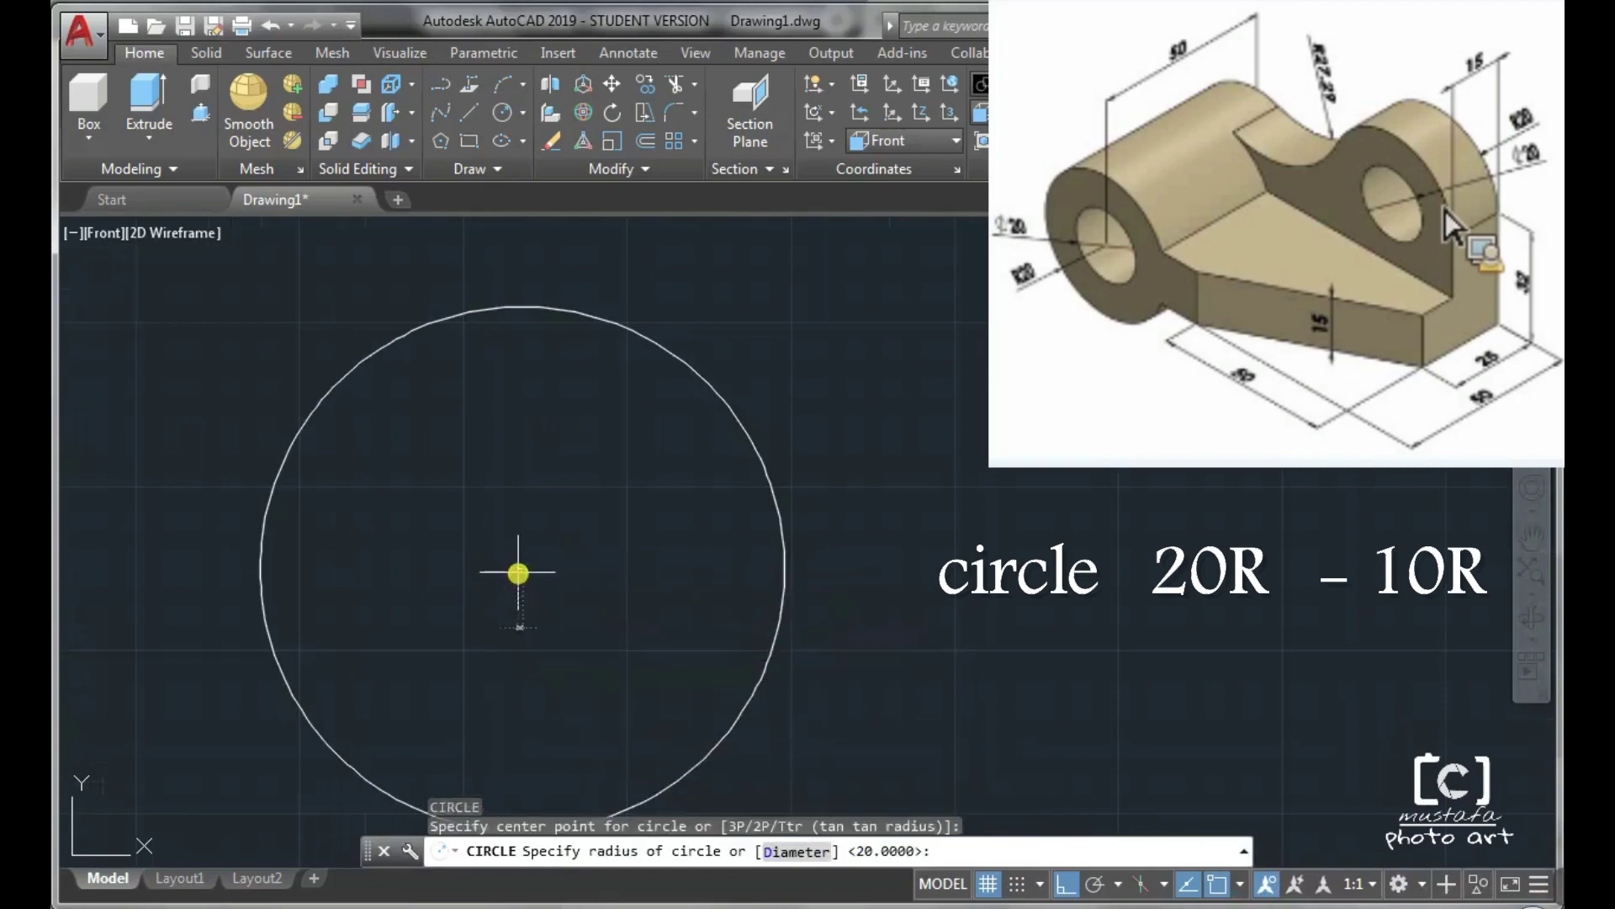
{"action": "type", "text": "10"}
{"action": "key", "text": "Return"}
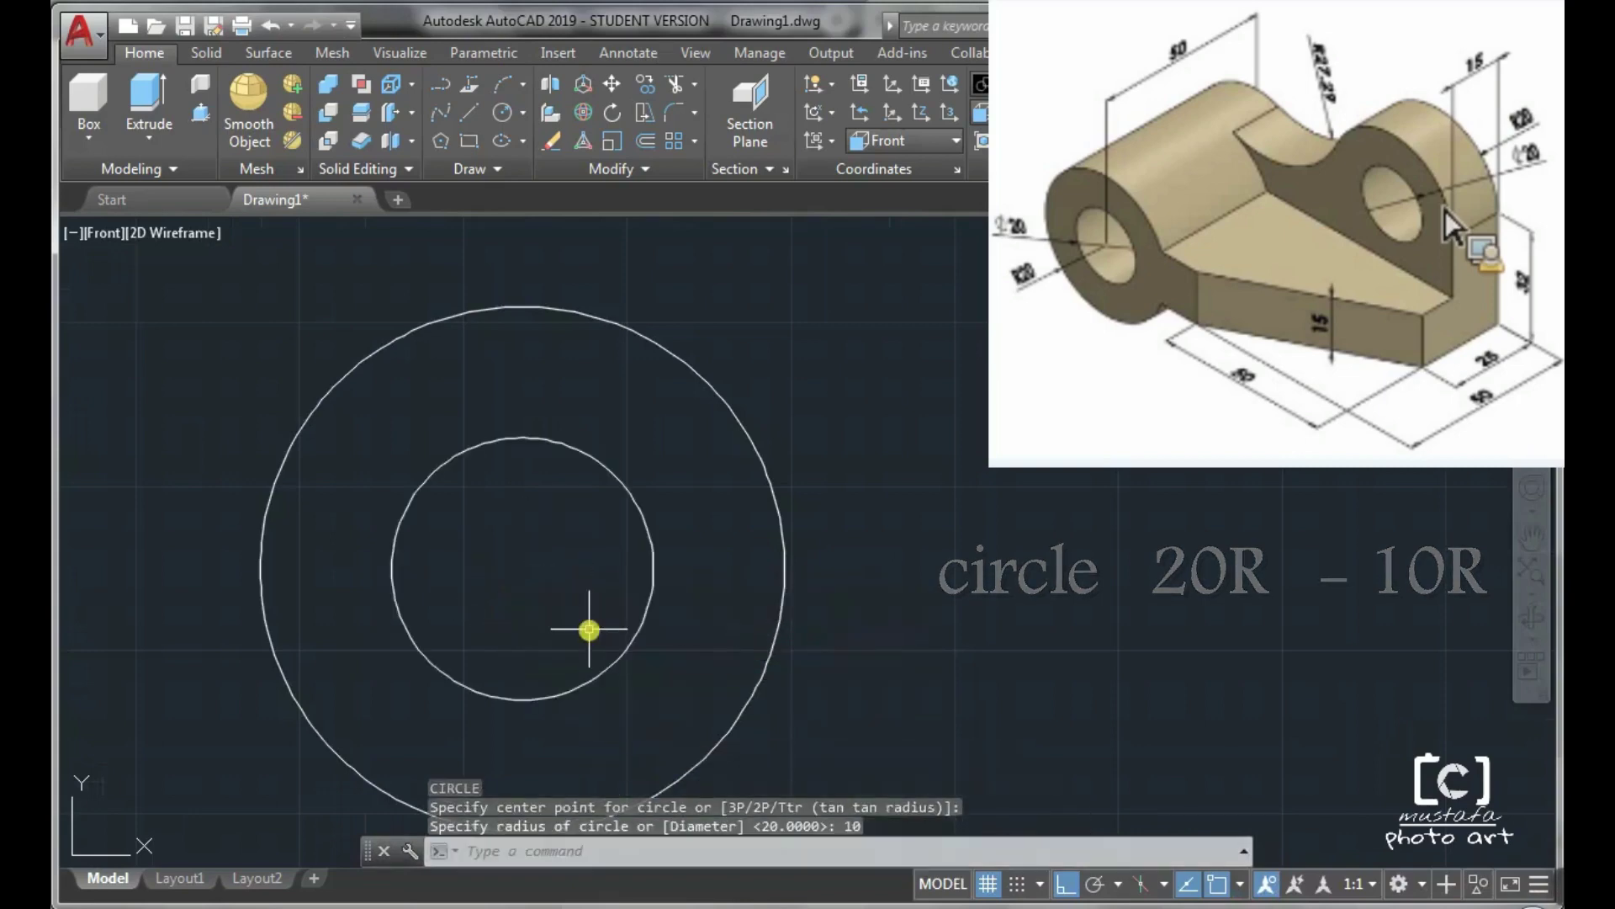
Step: Draw a horizontal line 30 units long from the circles' common centre toward the right
{"action": "type", "text": "l"}
{"action": "key", "text": "Return"}
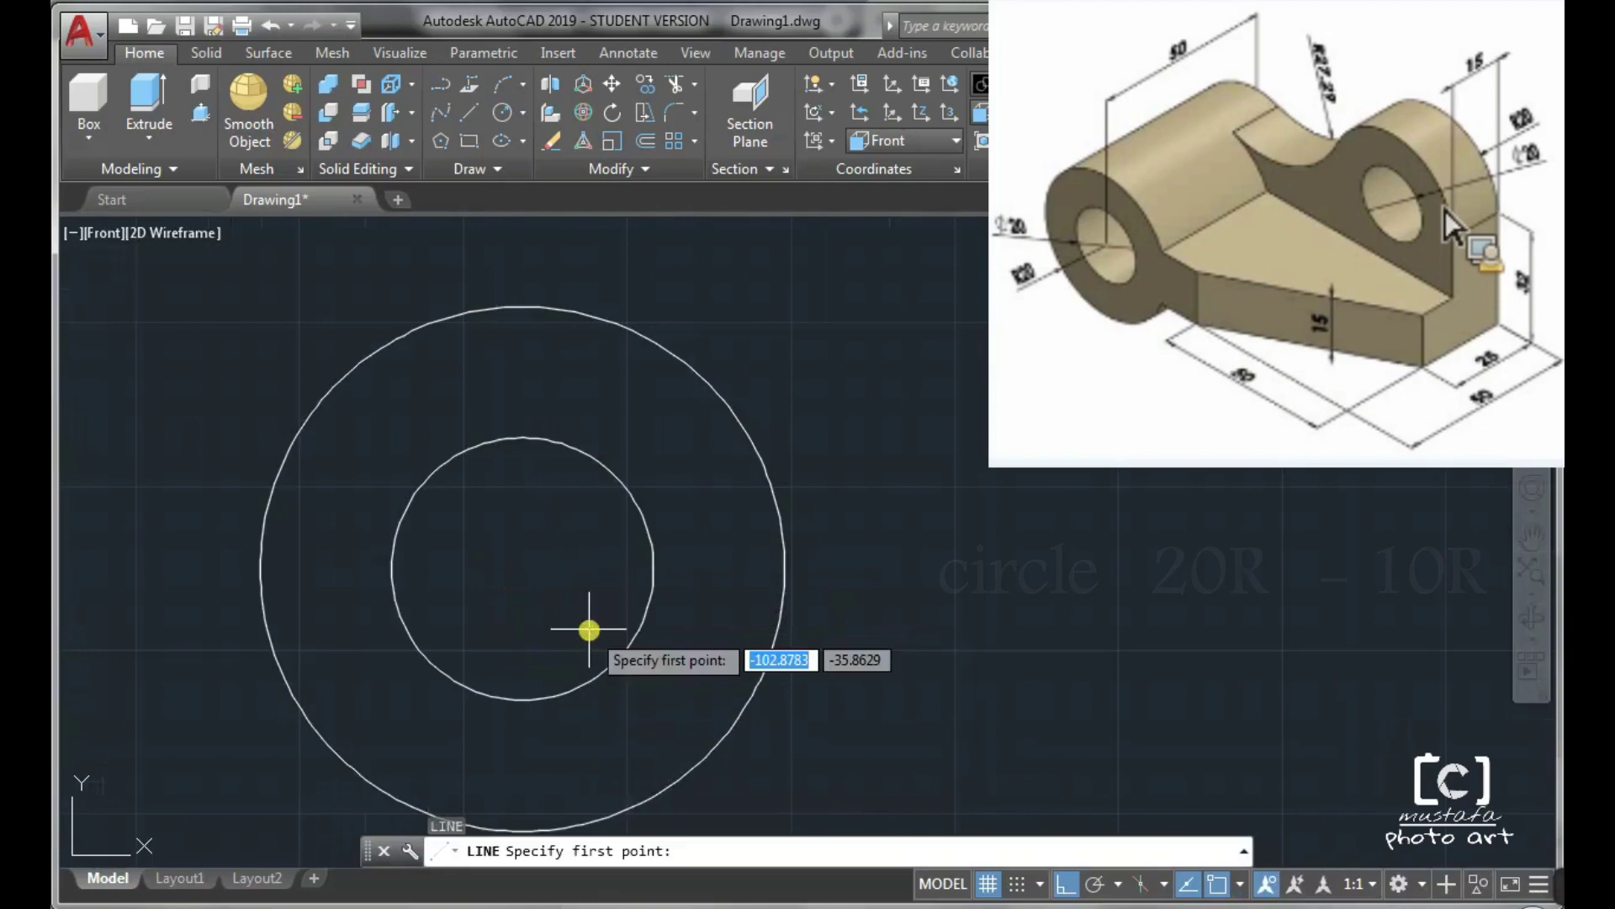
{"action": "left_click", "coordinate": [520, 570]}
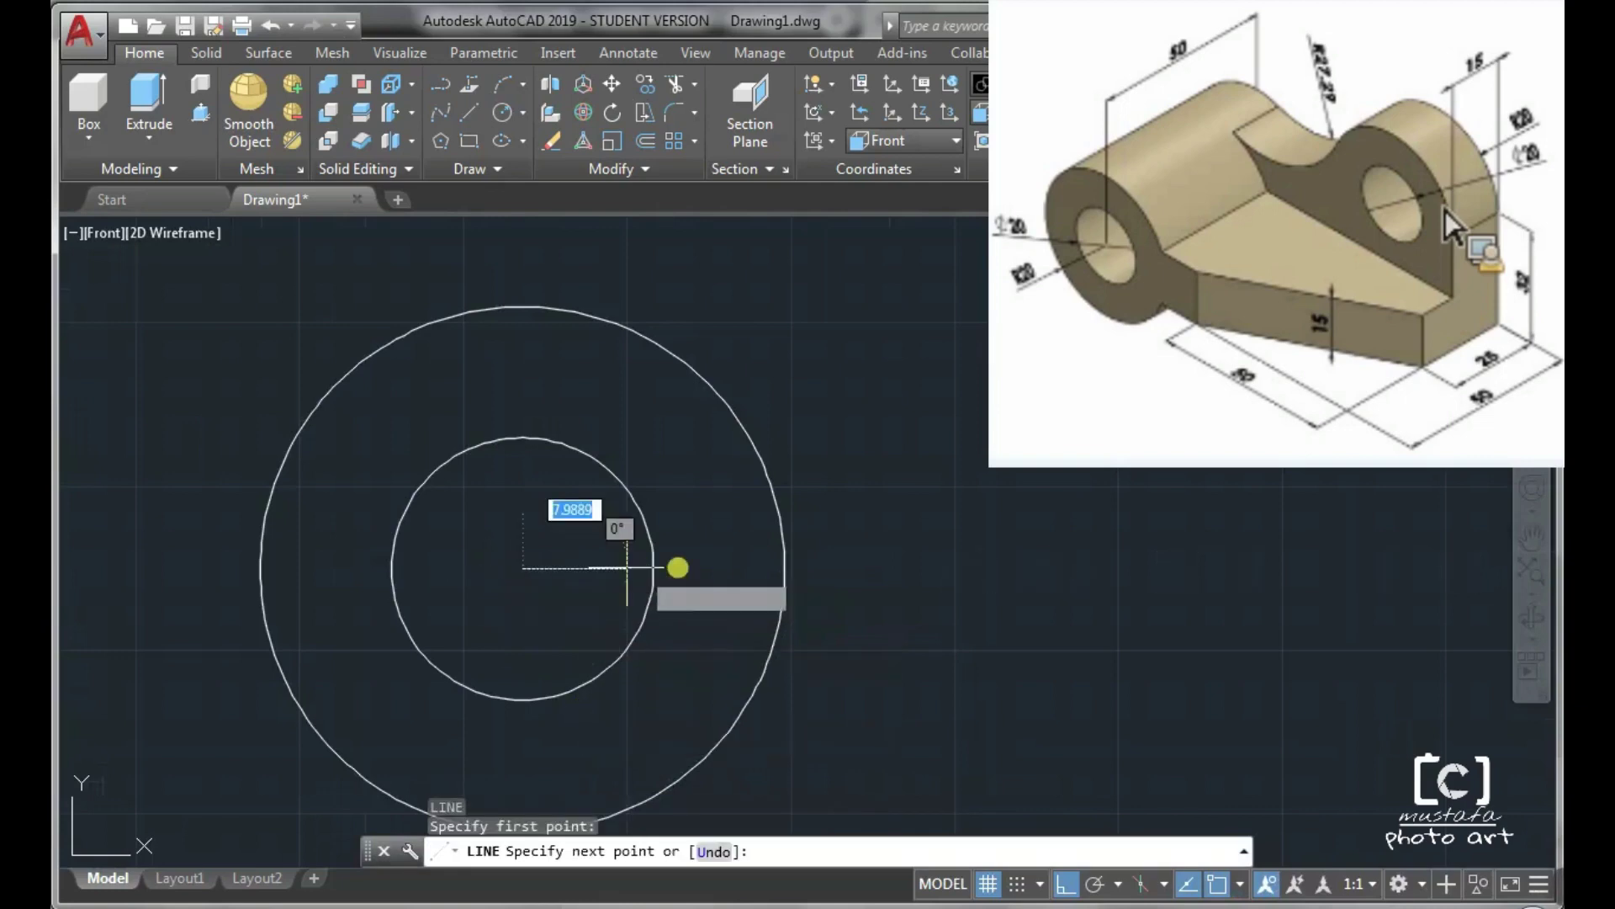
{"action": "type", "text": "30"}
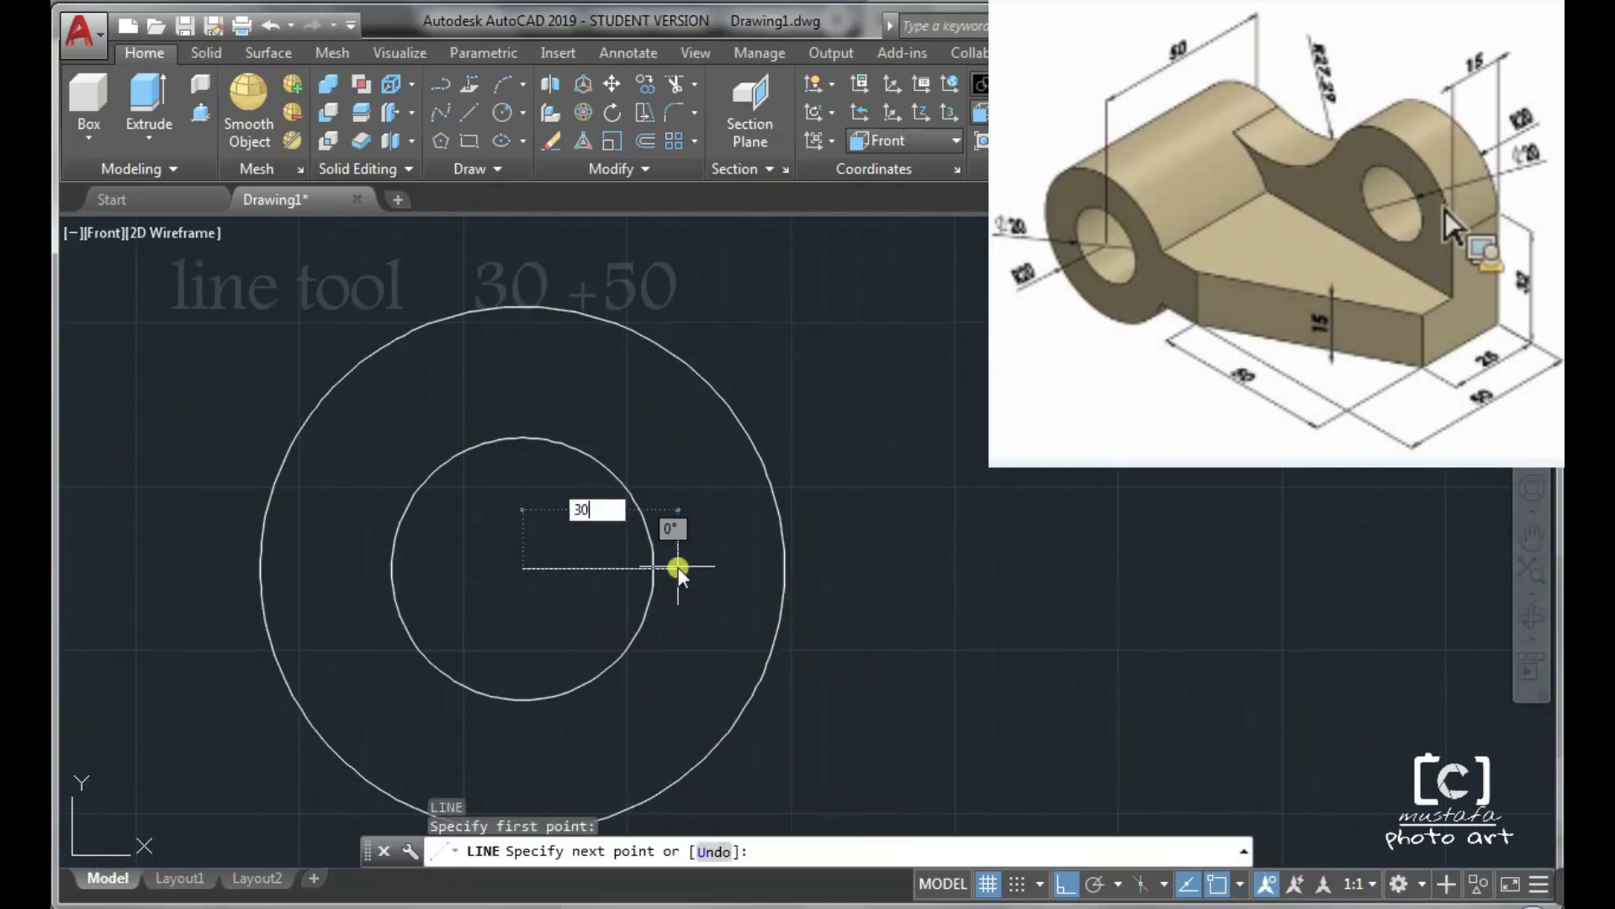
{"action": "key", "text": "Return"}
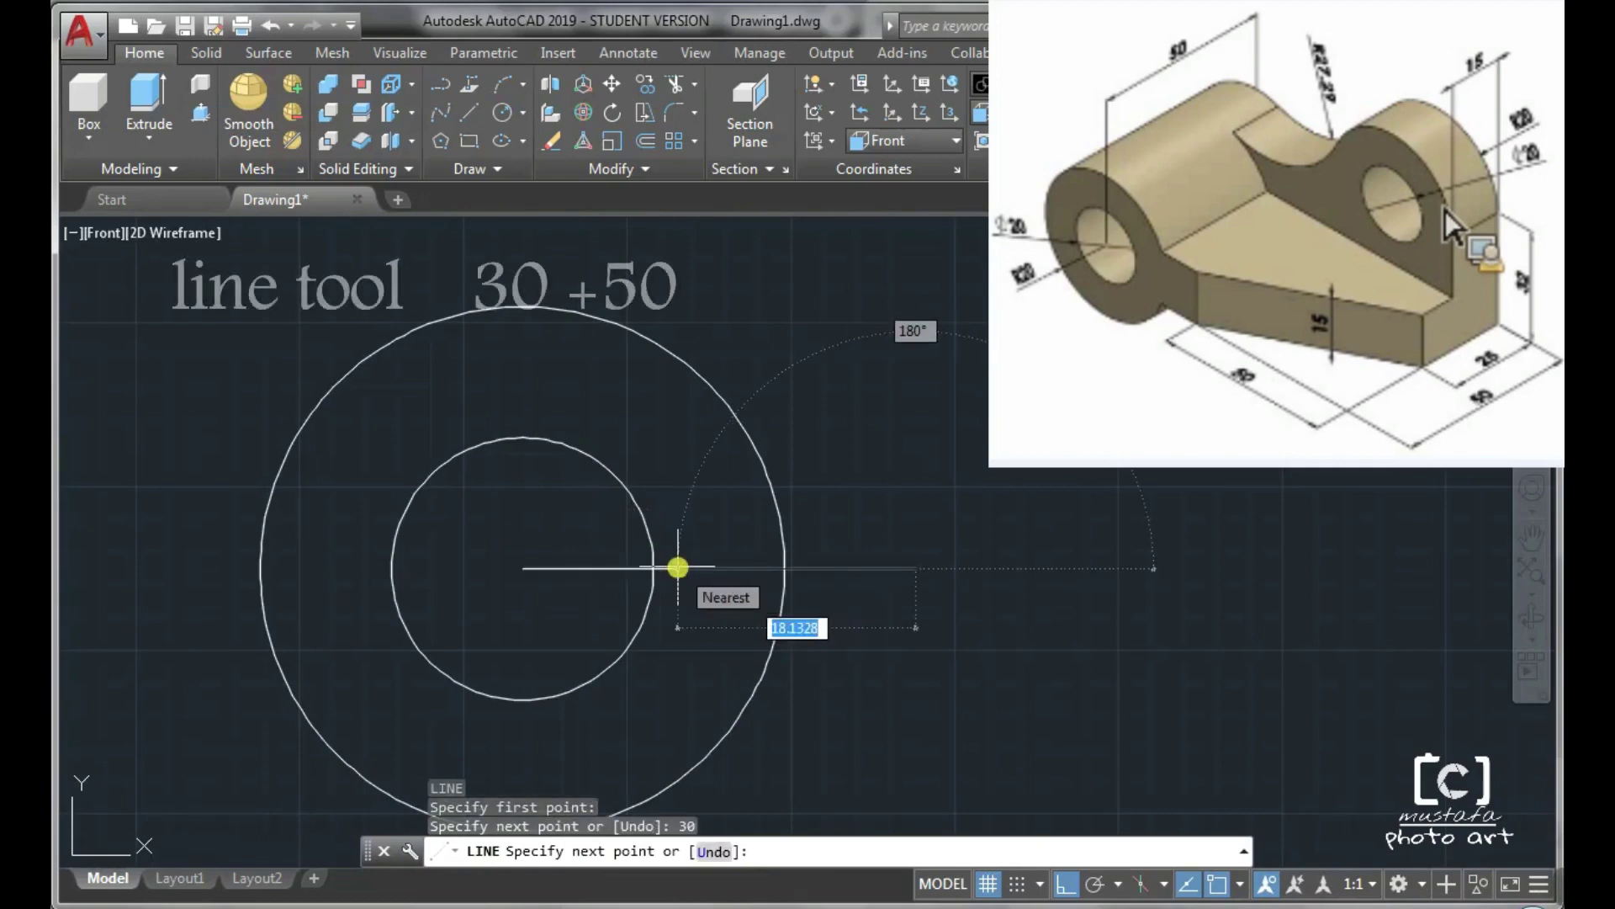
{"action": "type", "text": "50"}
{"action": "key", "text": "Return"}
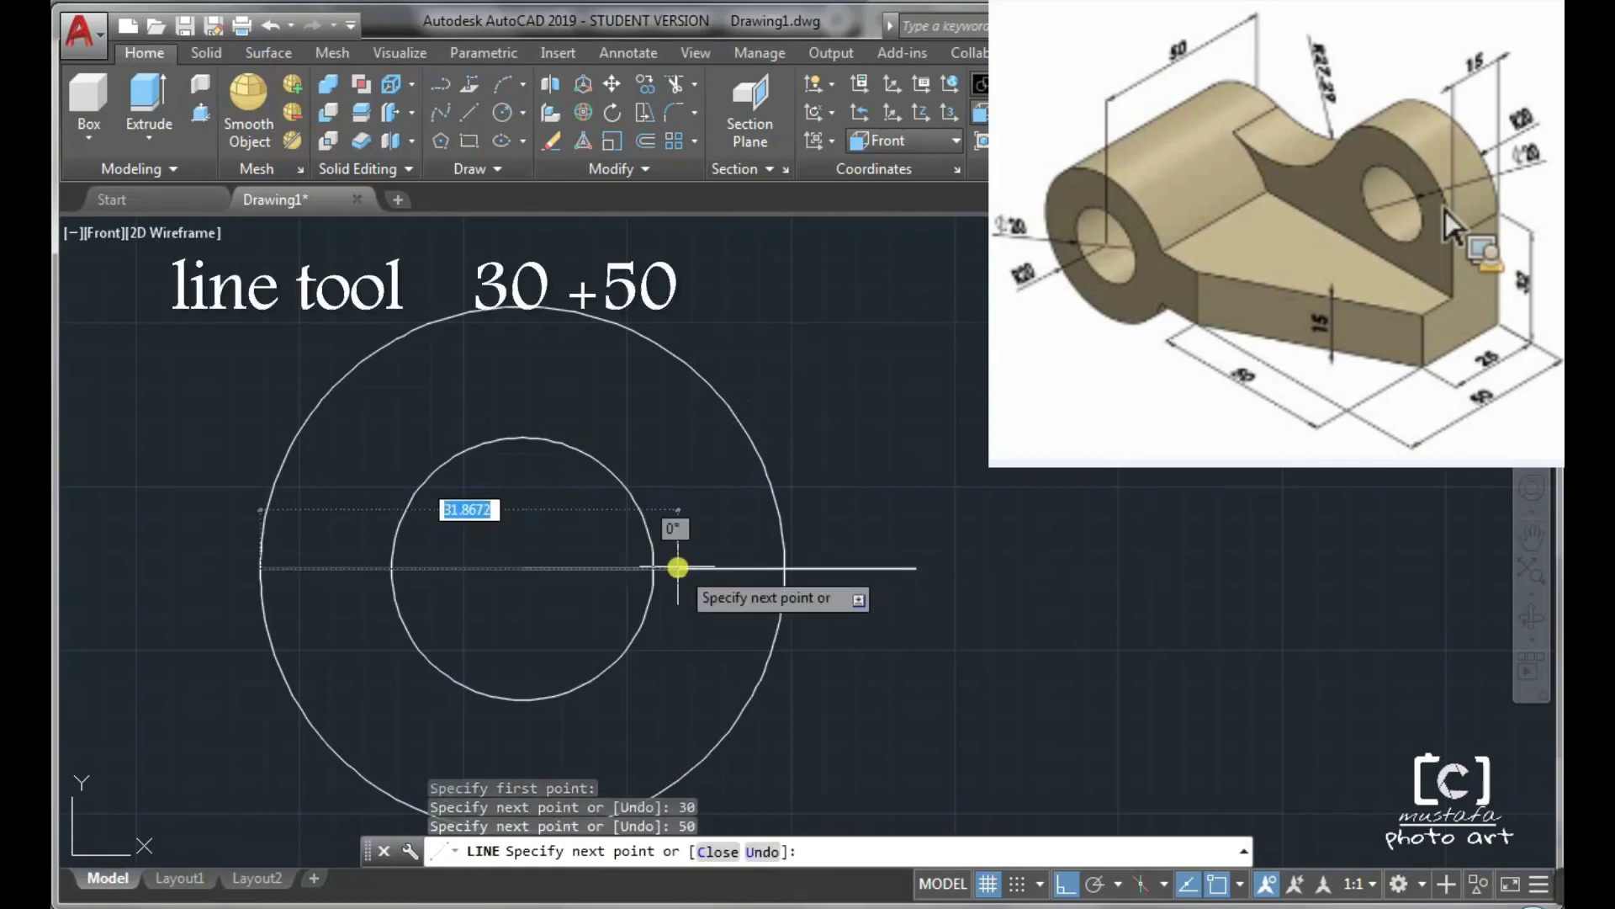
{"action": "key", "text": "ctrl+z"}
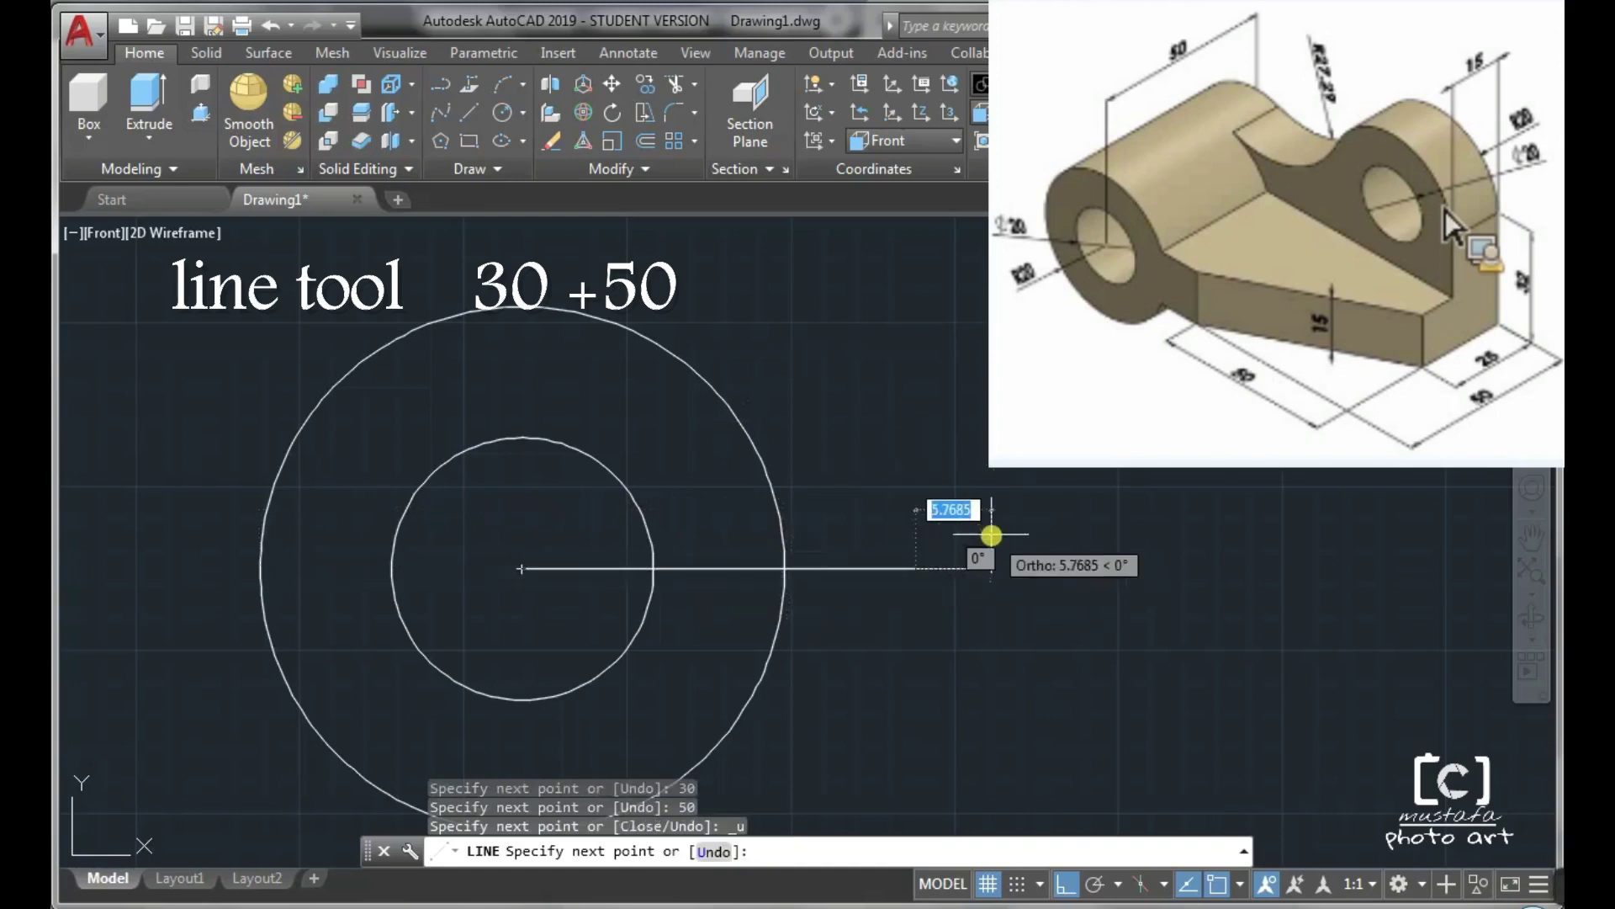
Step: Continue the centre line to the right with a second horizontal segment 50 units long and finish the line
{"action": "type", "text": "5"}
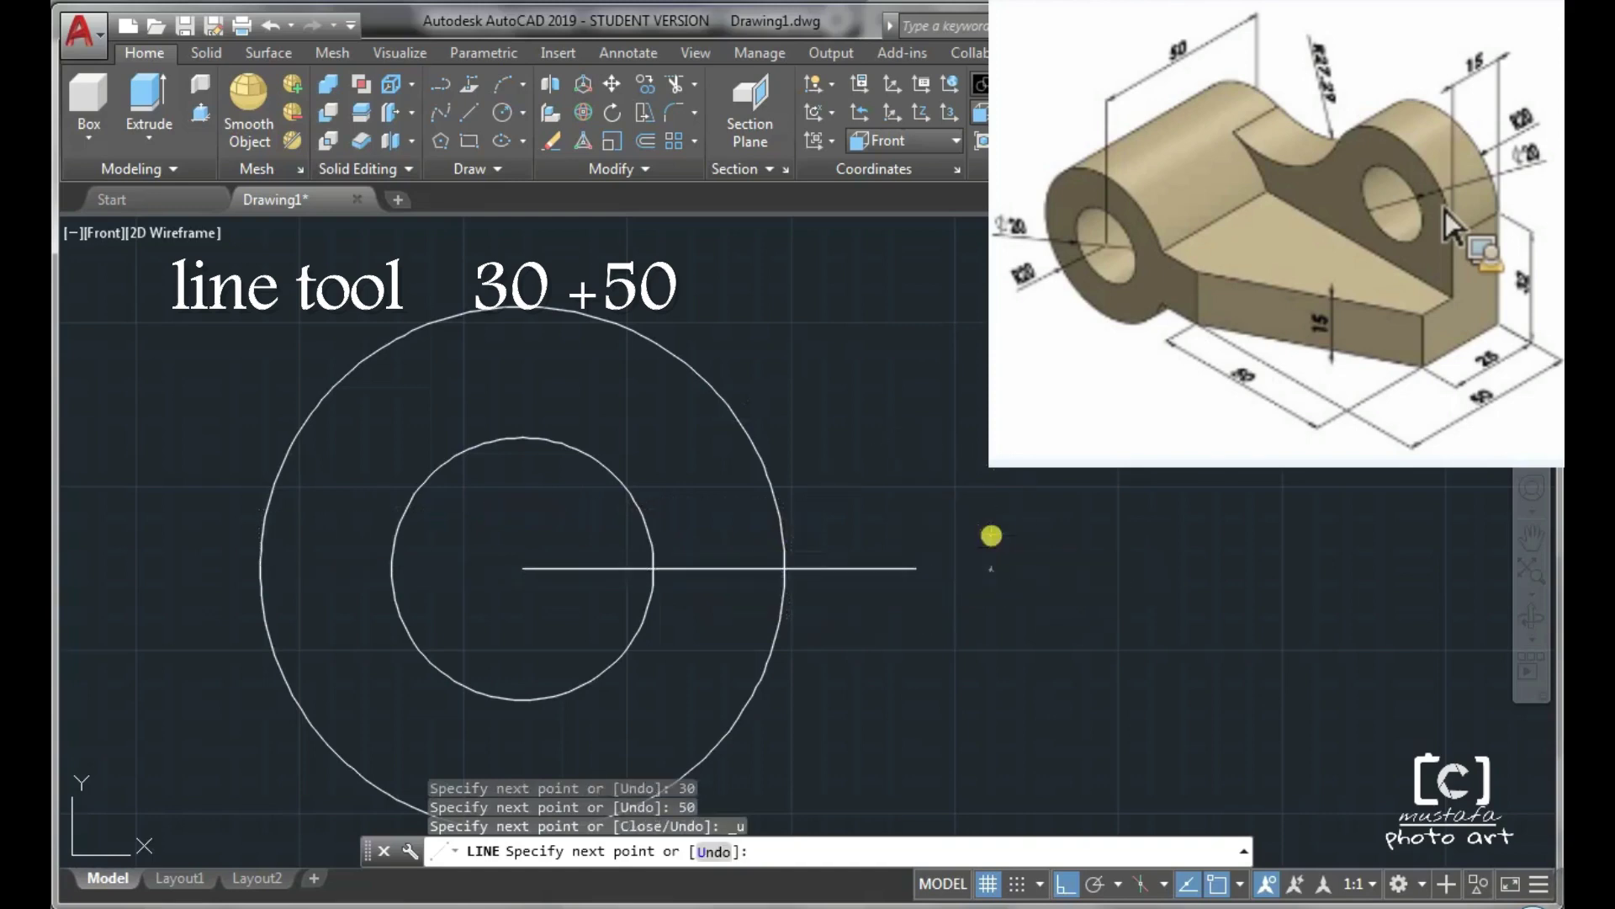
{"action": "type", "text": "0"}
{"action": "key", "text": "Return"}
{"action": "key", "text": "Escape"}
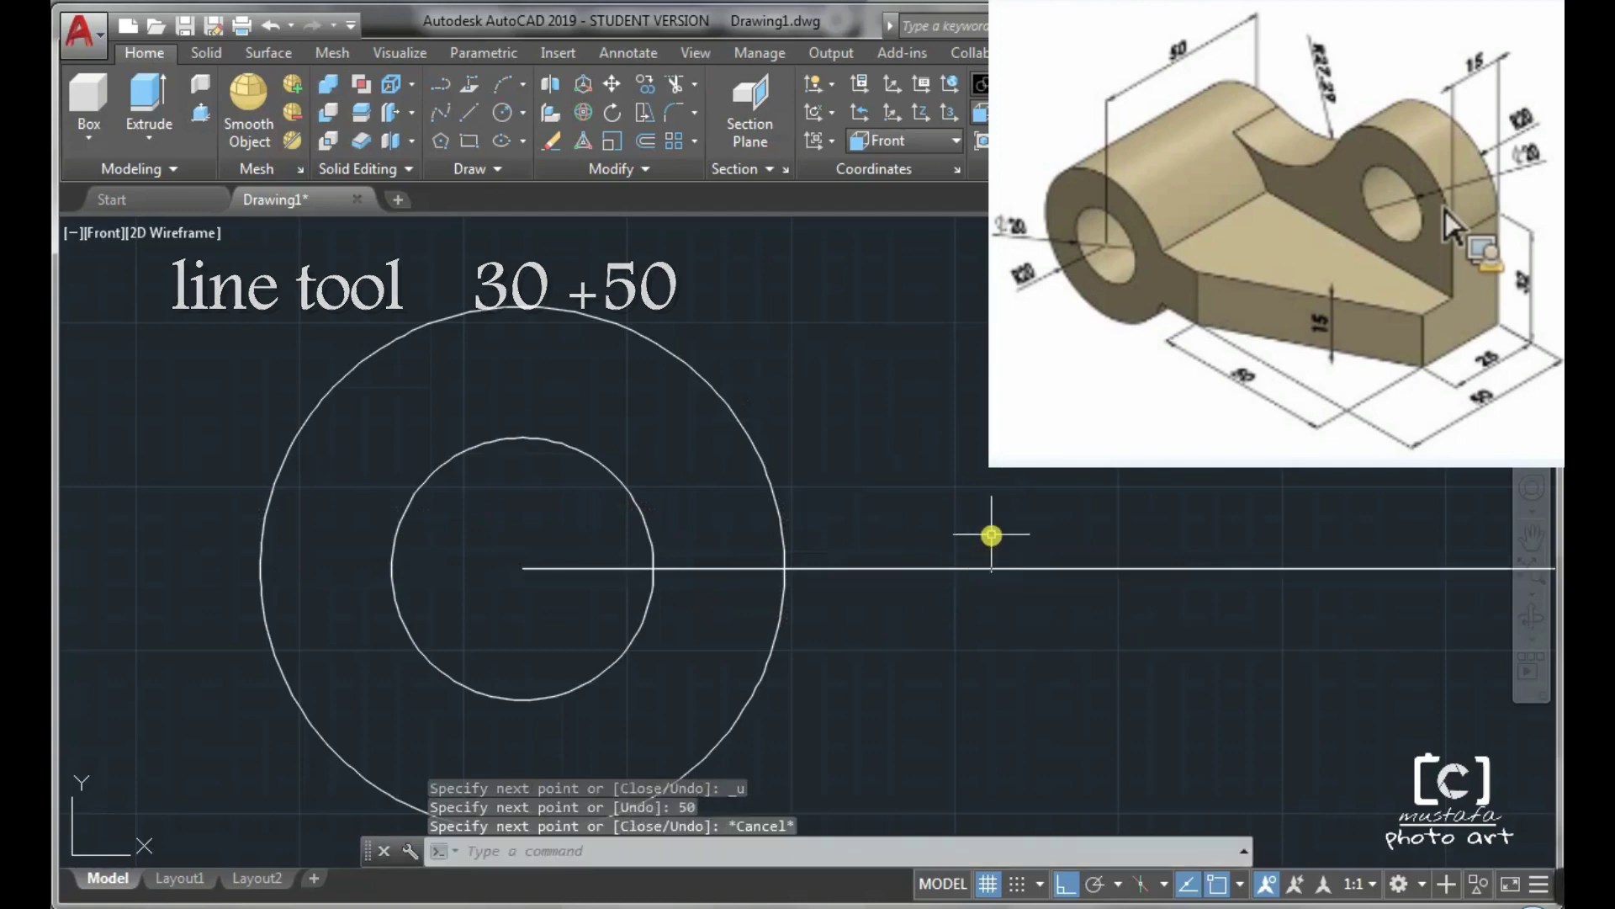
Step: Offset both centre line segments upward by 7.5
{"action": "scroll", "coordinate": [991, 535], "scroll_direction": "down", "scroll_amount": 2}
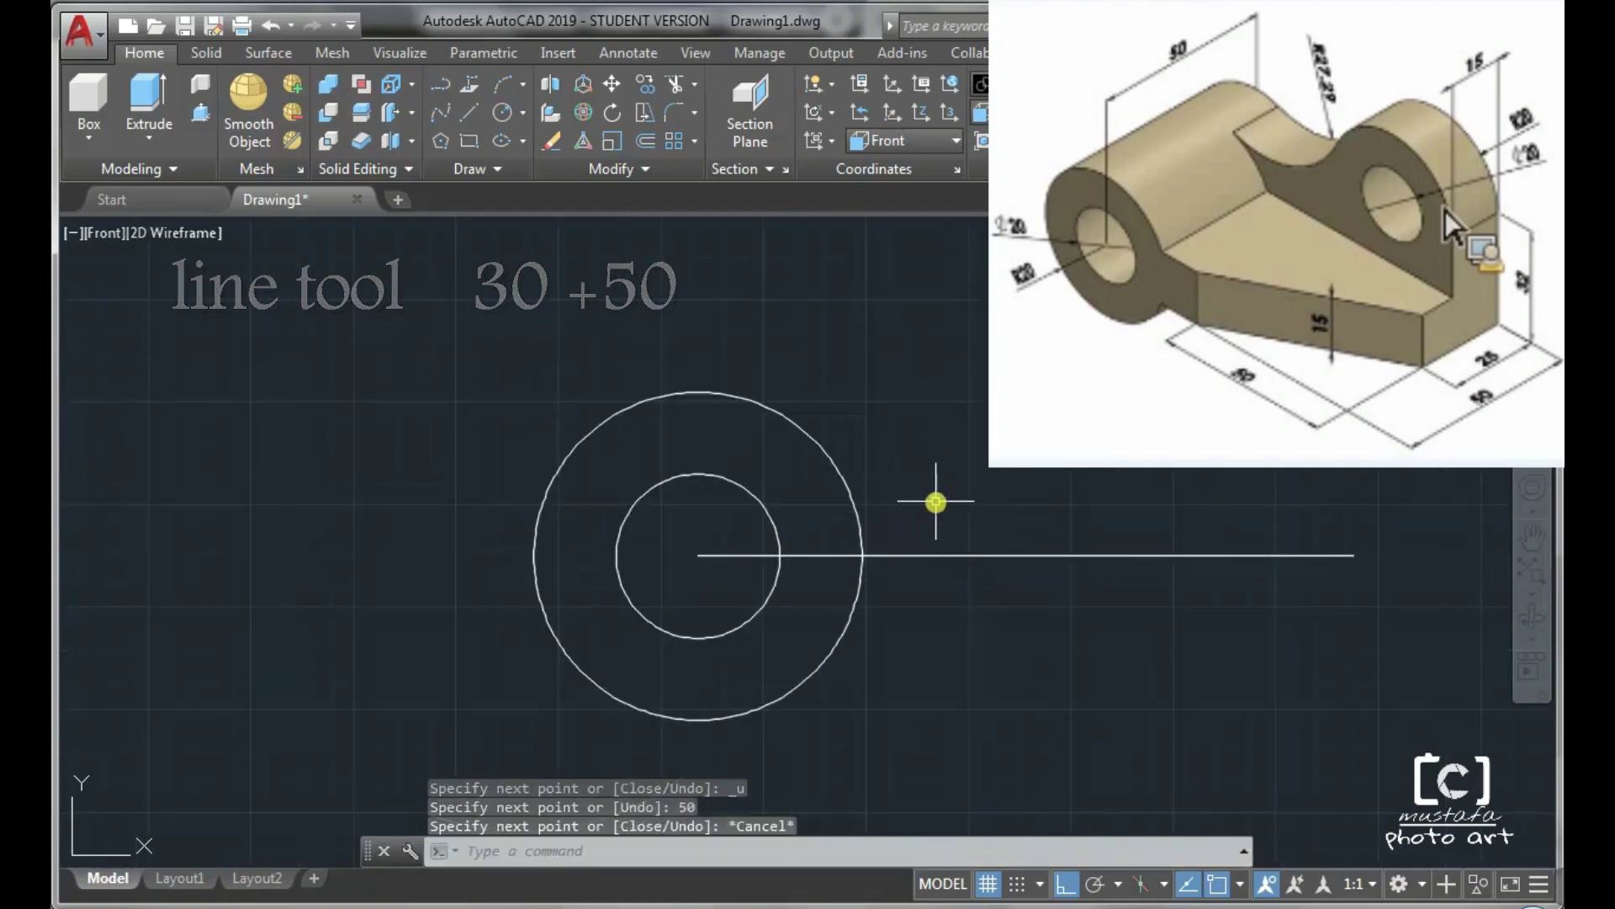
{"action": "mouse_move", "coordinate": [936, 501]}
{"action": "middle_mouse_down"}
{"action": "mouse_move", "coordinate": [760, 562]}
{"action": "mouse_move", "coordinate": [549, 555]}
{"action": "mouse_move", "coordinate": [561, 544]}
{"action": "middle_mouse_up"}
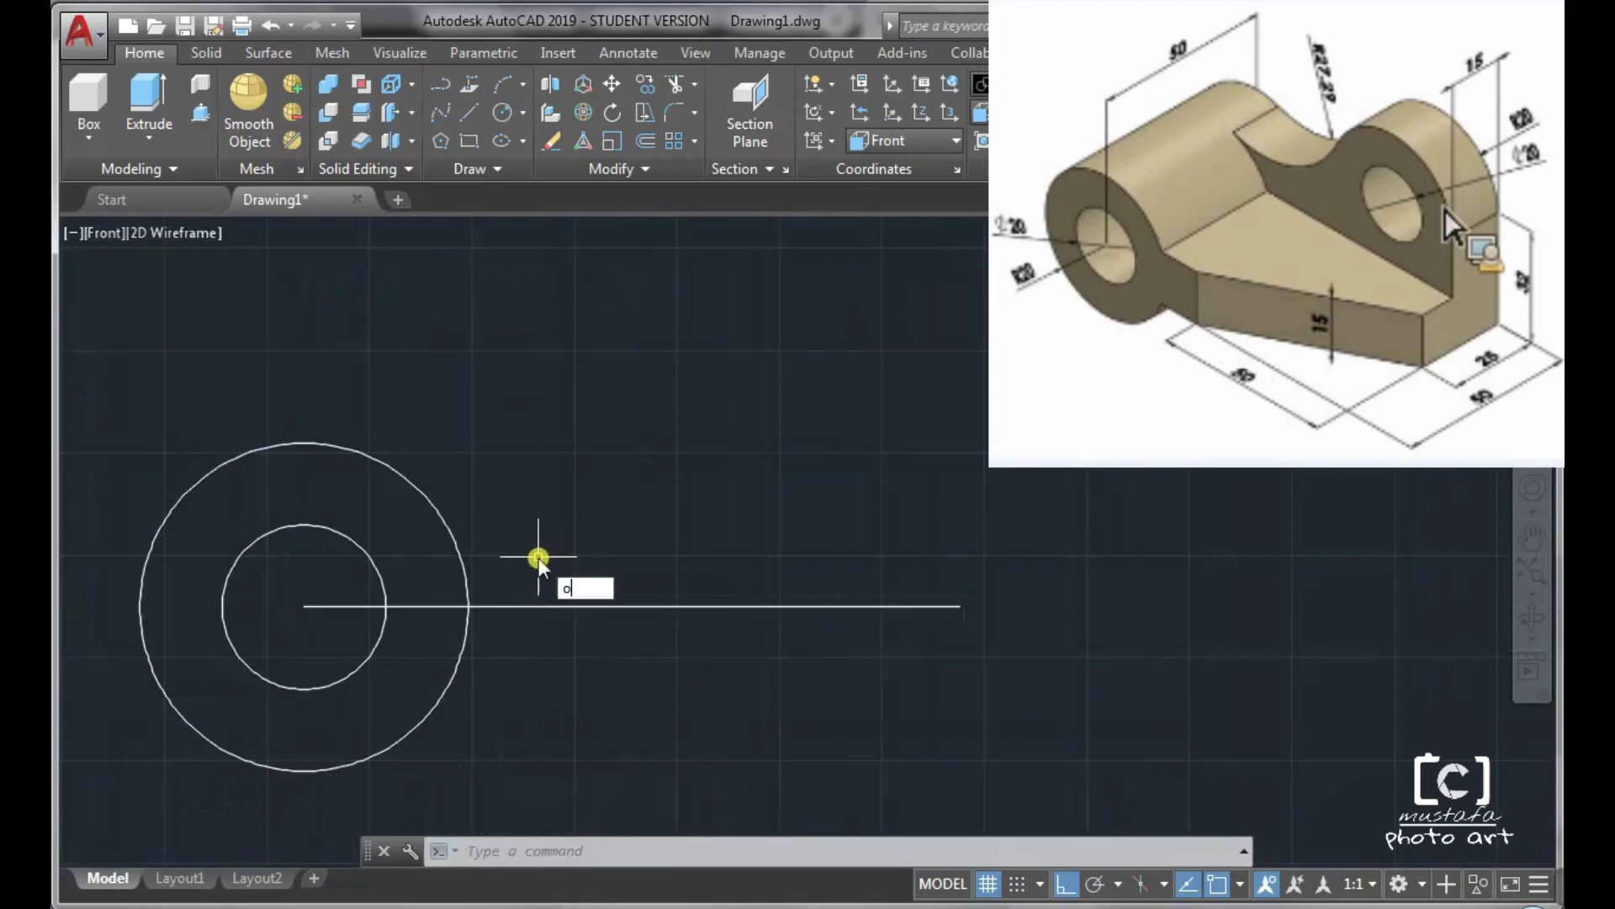
{"action": "key", "text": "Return"}
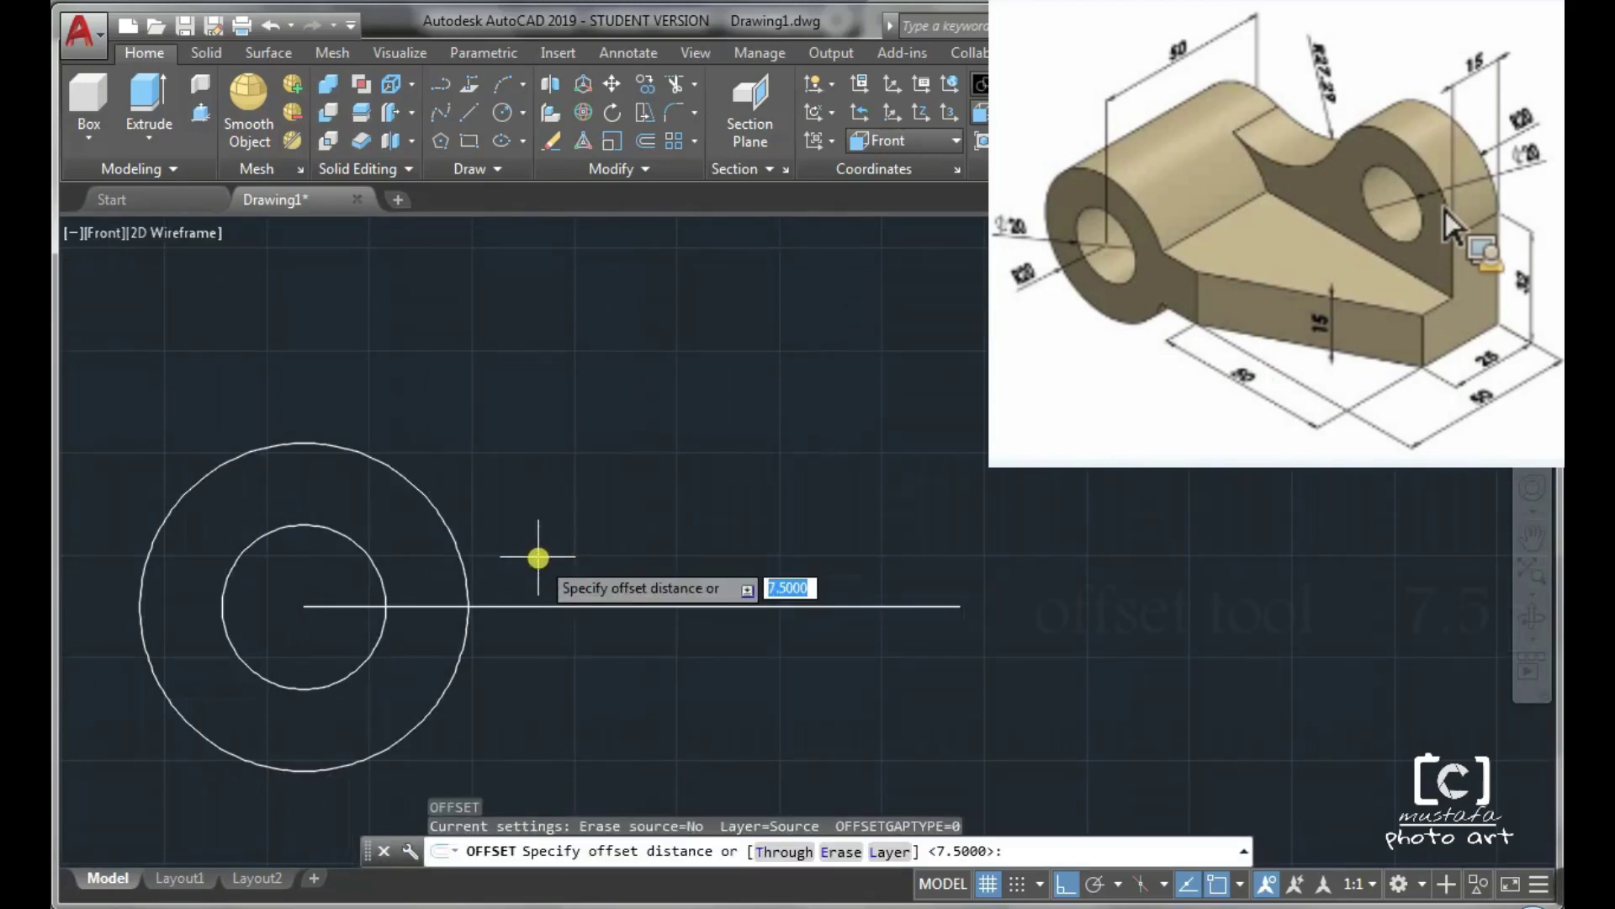
{"action": "key", "text": "Return"}
{"action": "left_click", "coordinate": [535, 606]}
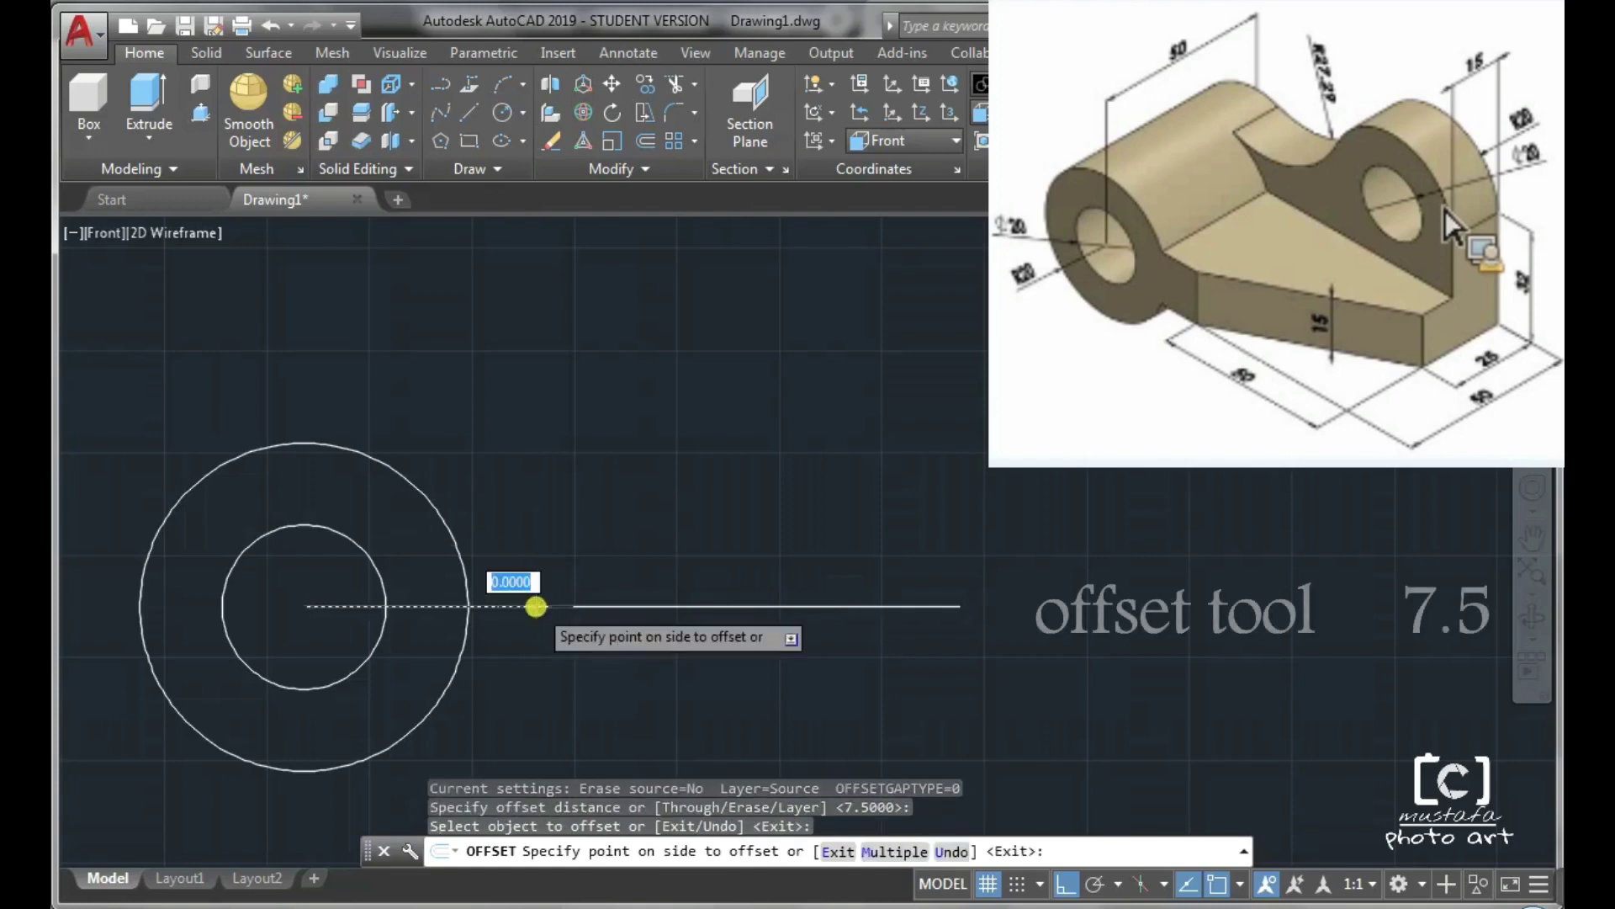
{"action": "left_click", "coordinate": [531, 548]}
{"action": "left_click", "coordinate": [624, 606]}
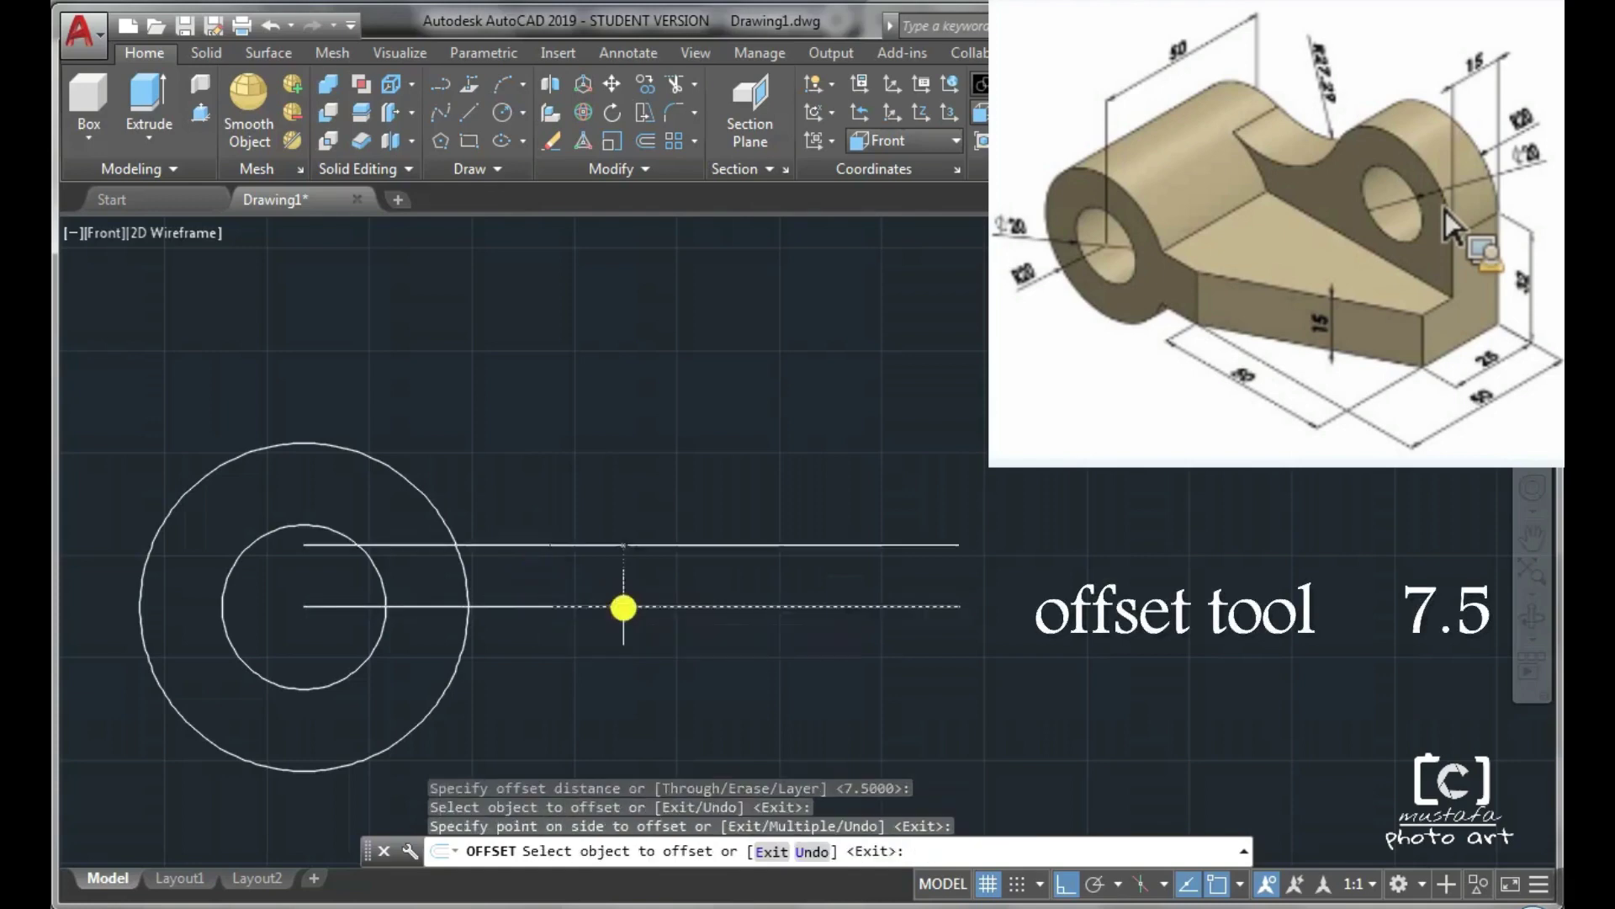
{"action": "left_click", "coordinate": [622, 580]}
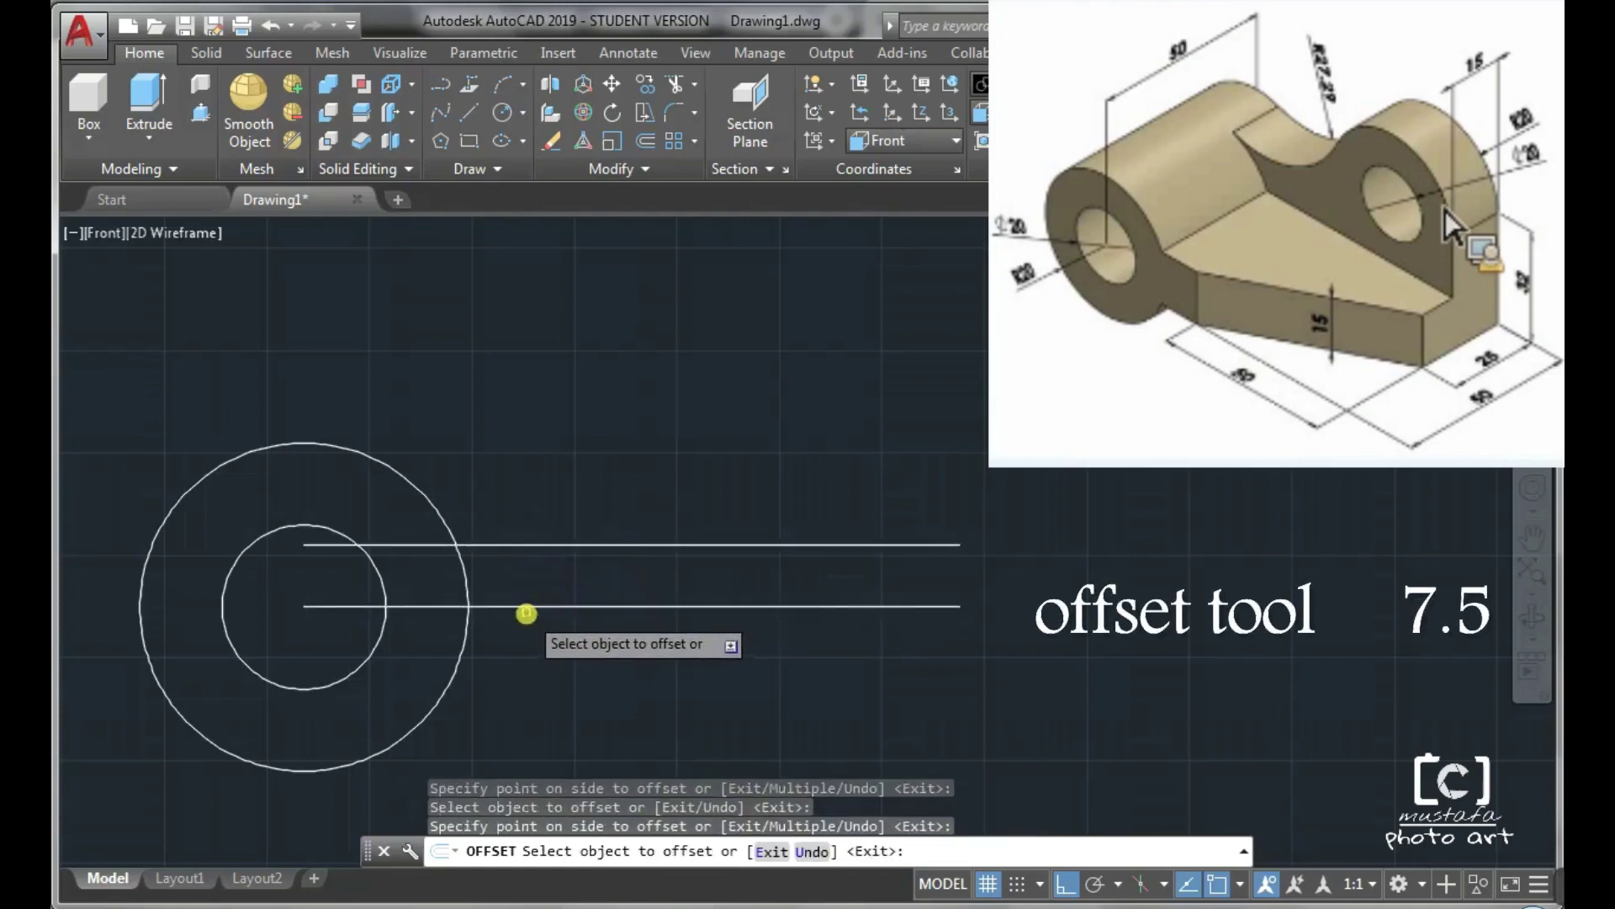
Step: Offset both centre line segments downward by 7.5 and end the Offset command
{"action": "left_click", "coordinate": [526, 608]}
{"action": "left_click", "coordinate": [538, 628]}
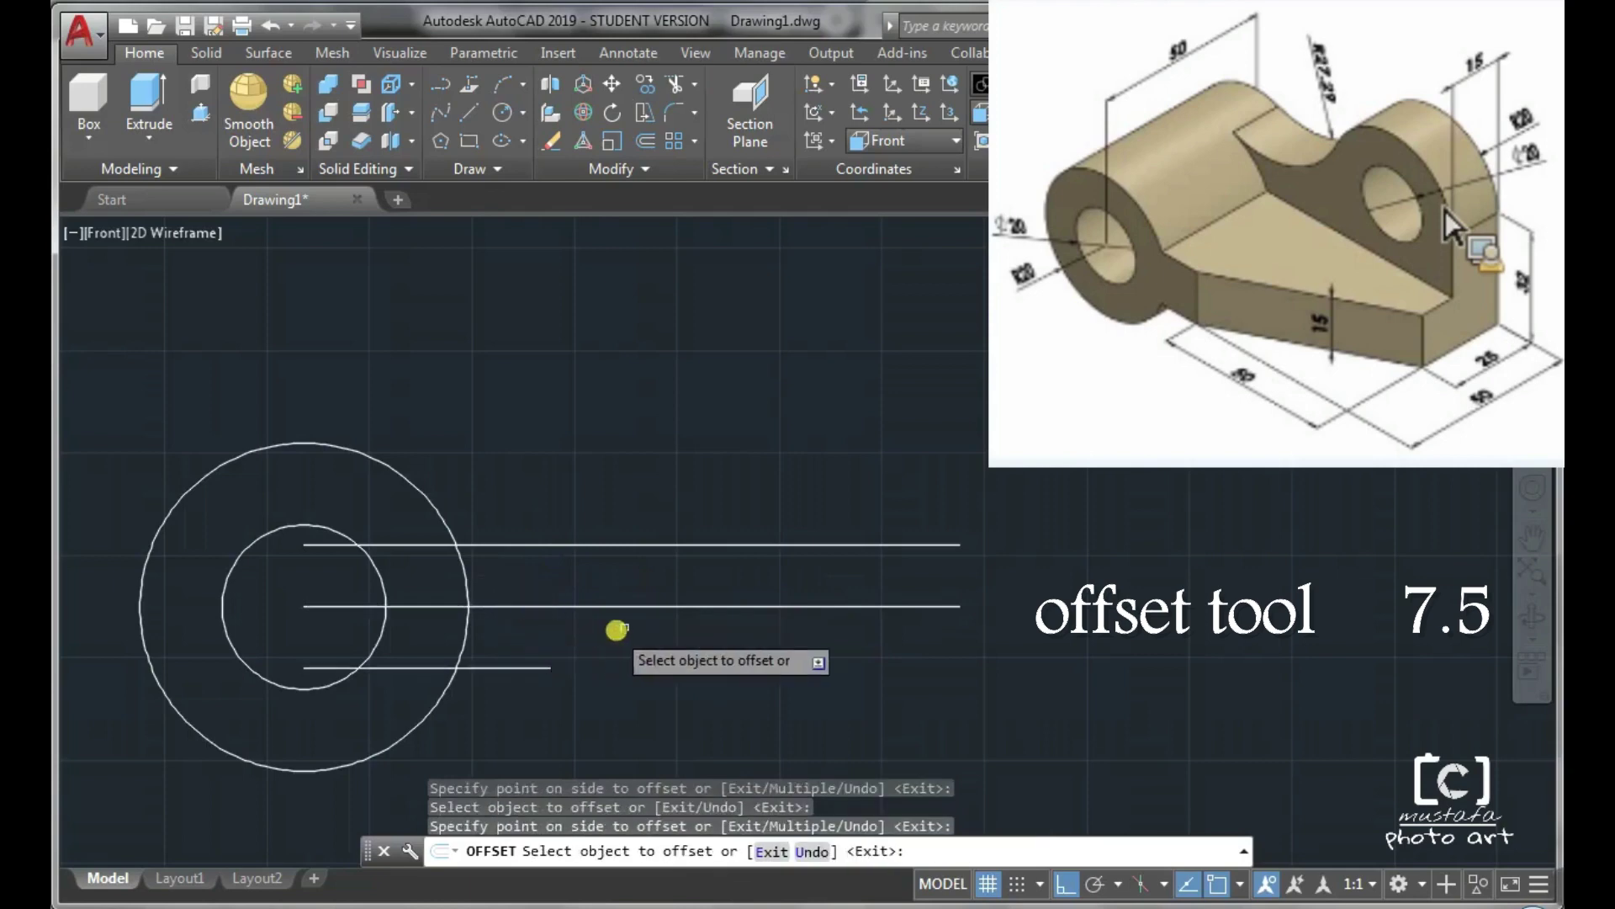
{"action": "left_click", "coordinate": [642, 606]}
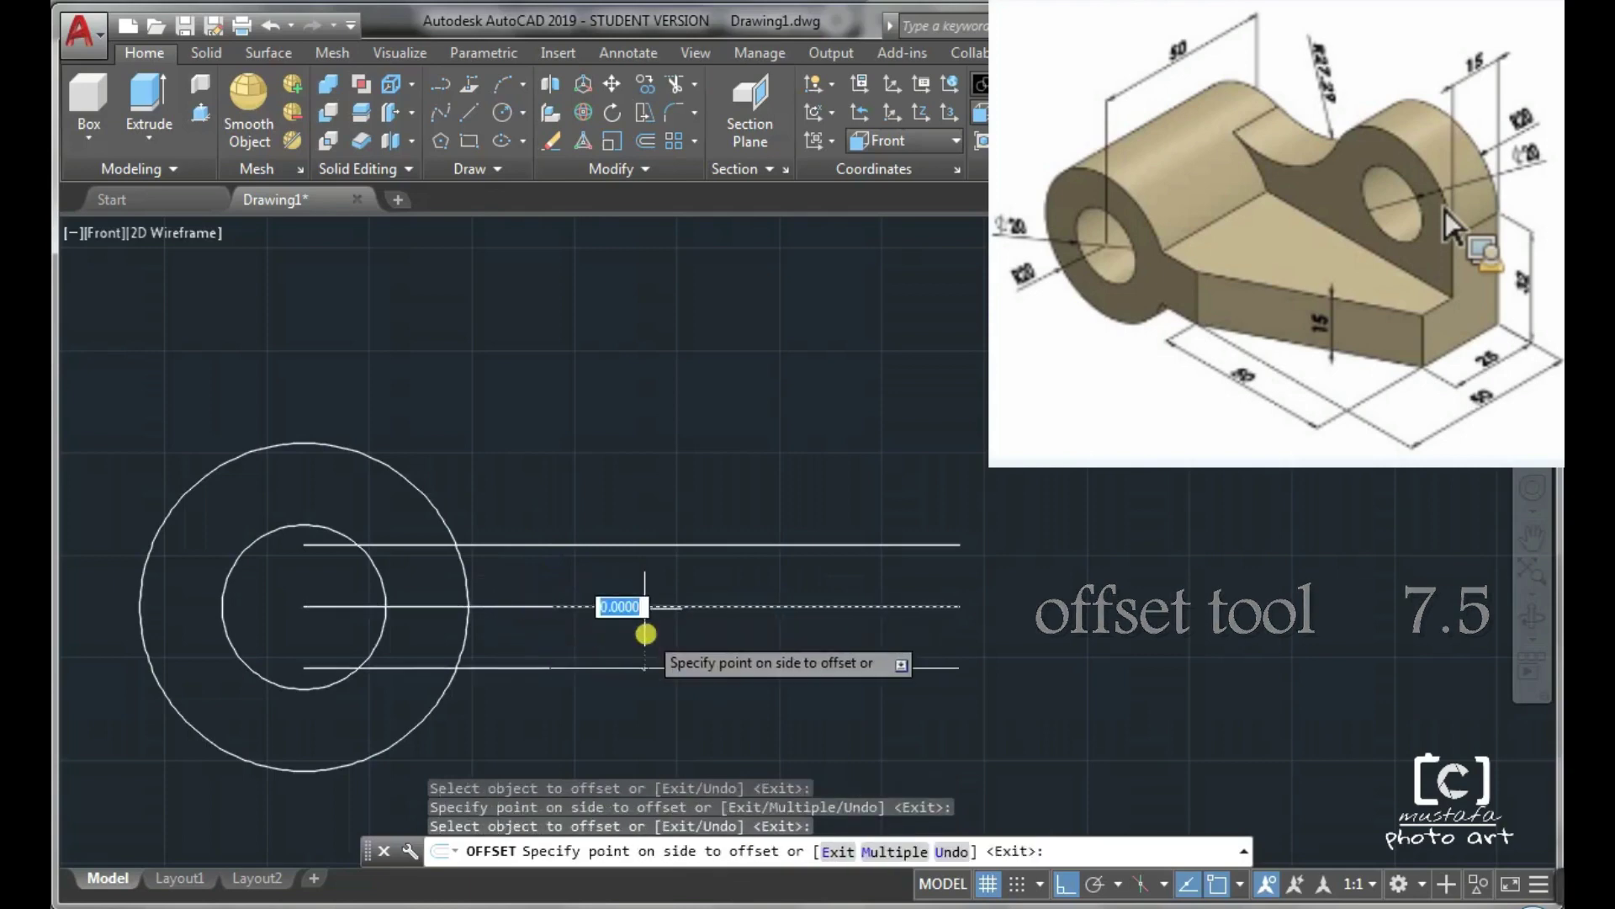
{"action": "left_click", "coordinate": [645, 635]}
{"action": "key", "text": "Return"}
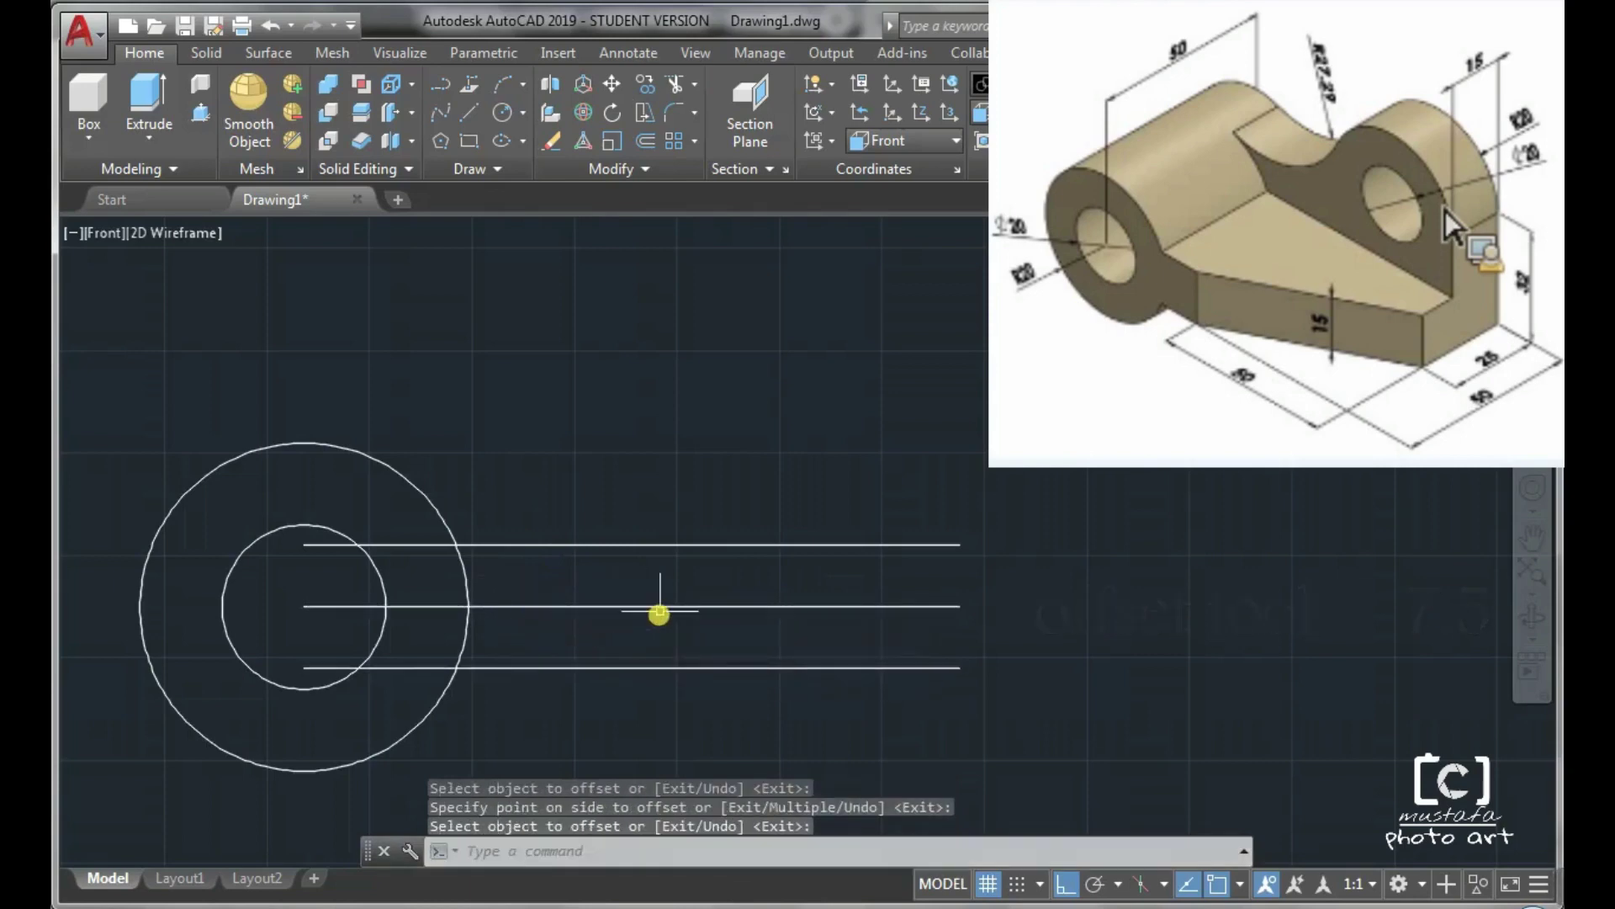
Step: Delete the two original centre line segments between the offset lines
{"action": "left_click", "coordinate": [660, 606]}
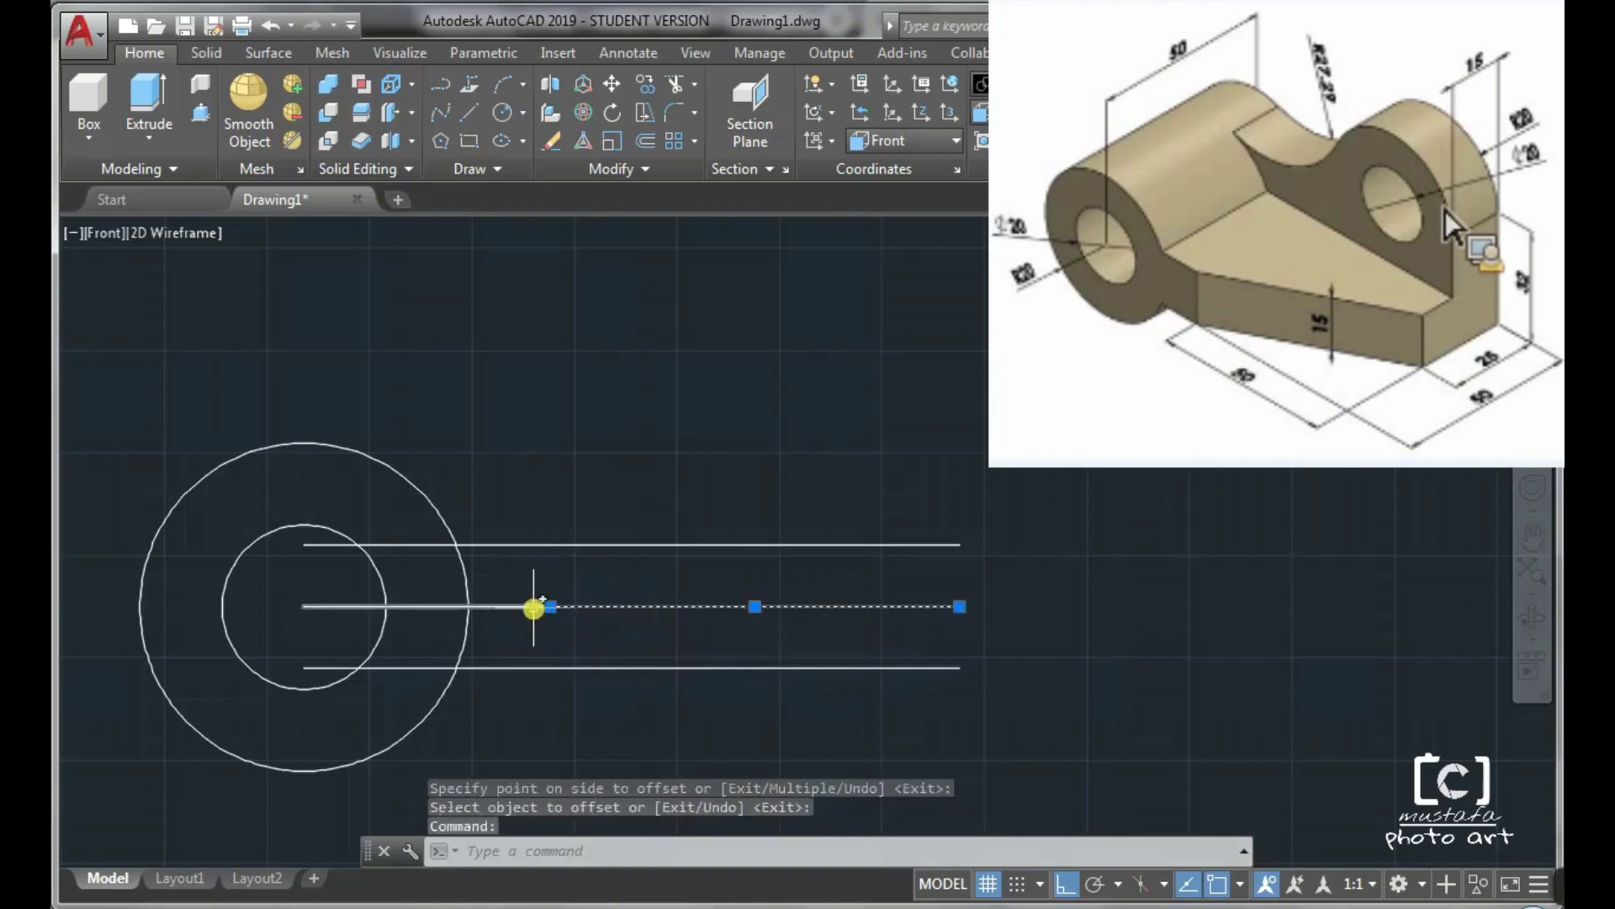
{"action": "left_click", "coordinate": [533, 608]}
{"action": "key", "text": "Delete"}
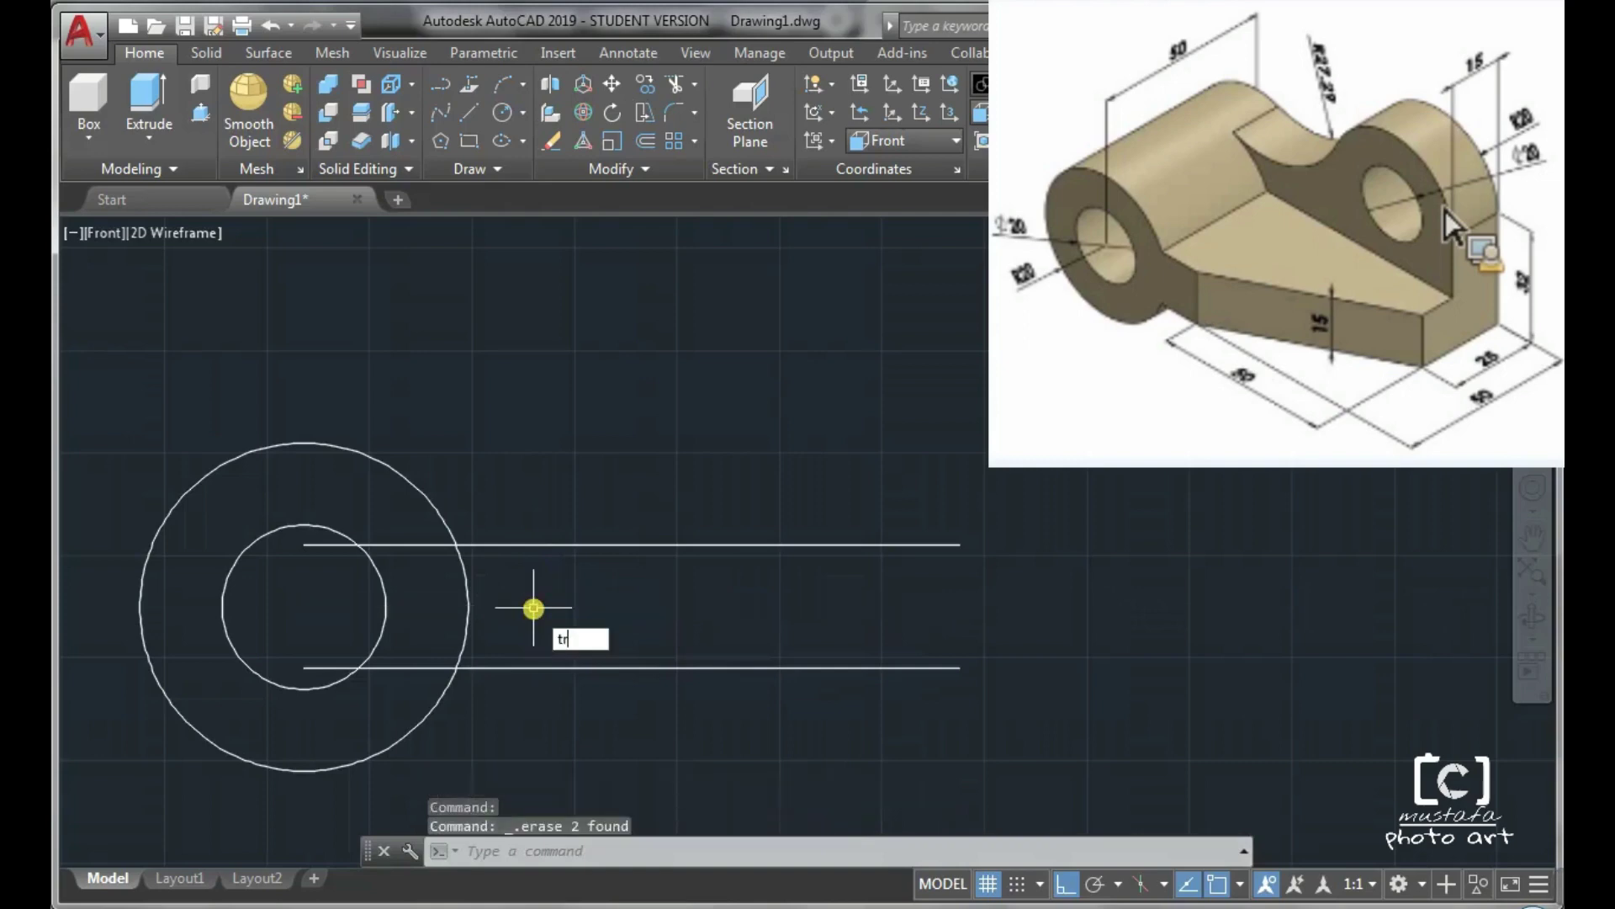
Step: Trim away the outer circle's arc between the two parallel lines and the parts of both lines inside the outer circle
{"action": "type", "text": "tr"}
{"action": "key", "text": "Return"}
{"action": "key", "text": "Return"}
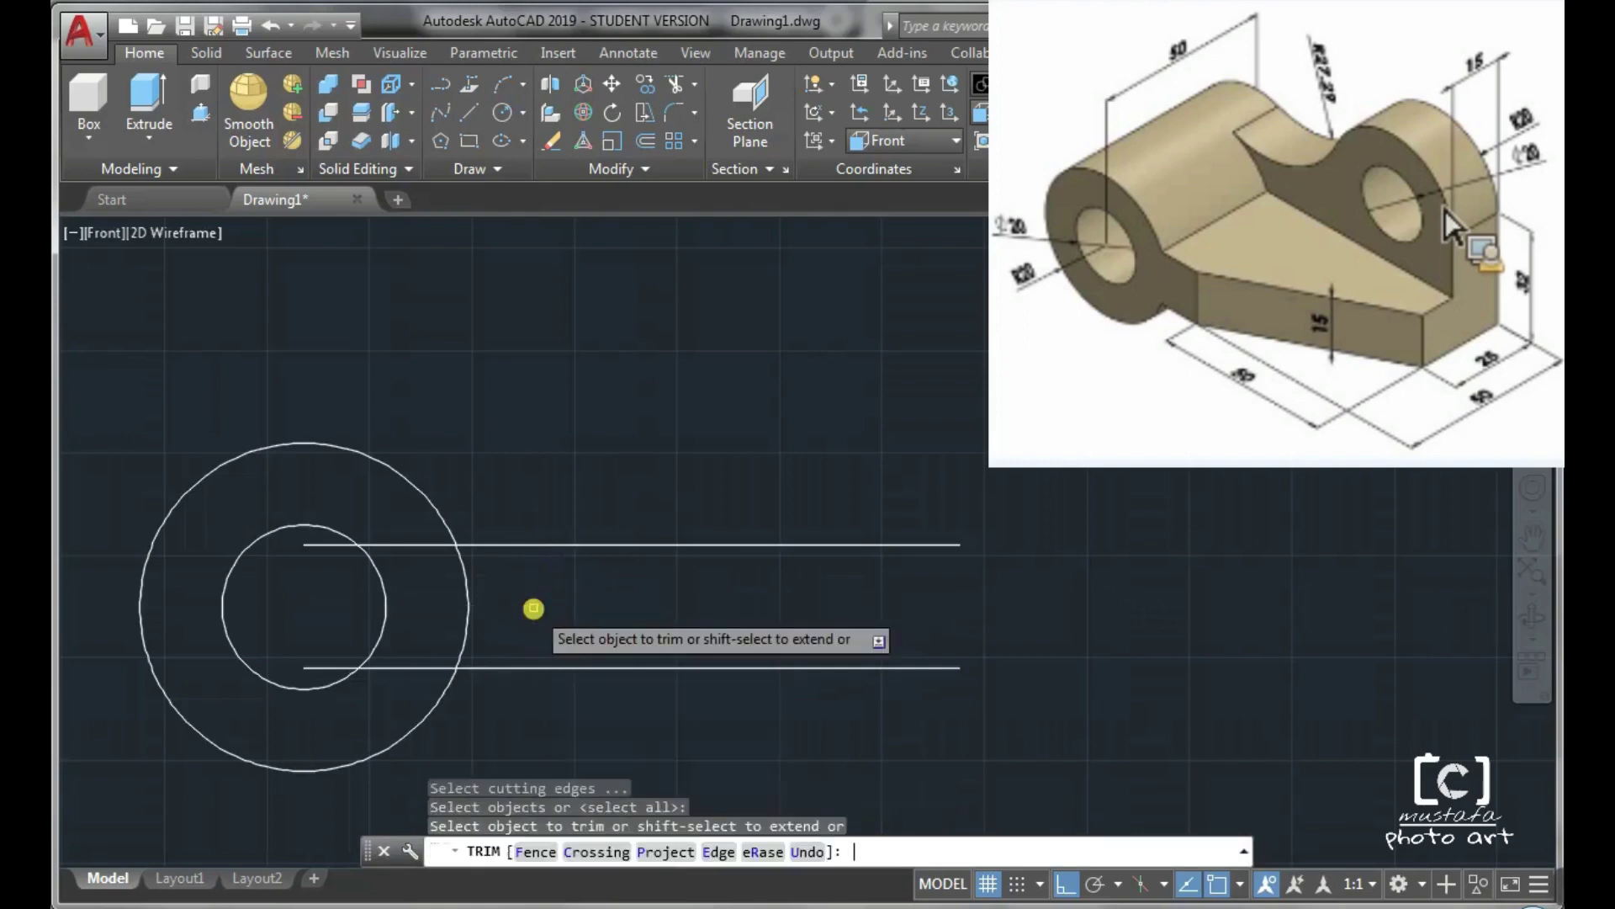
{"action": "left_click", "coordinate": [456, 604]}
{"action": "left_click", "coordinate": [474, 615]}
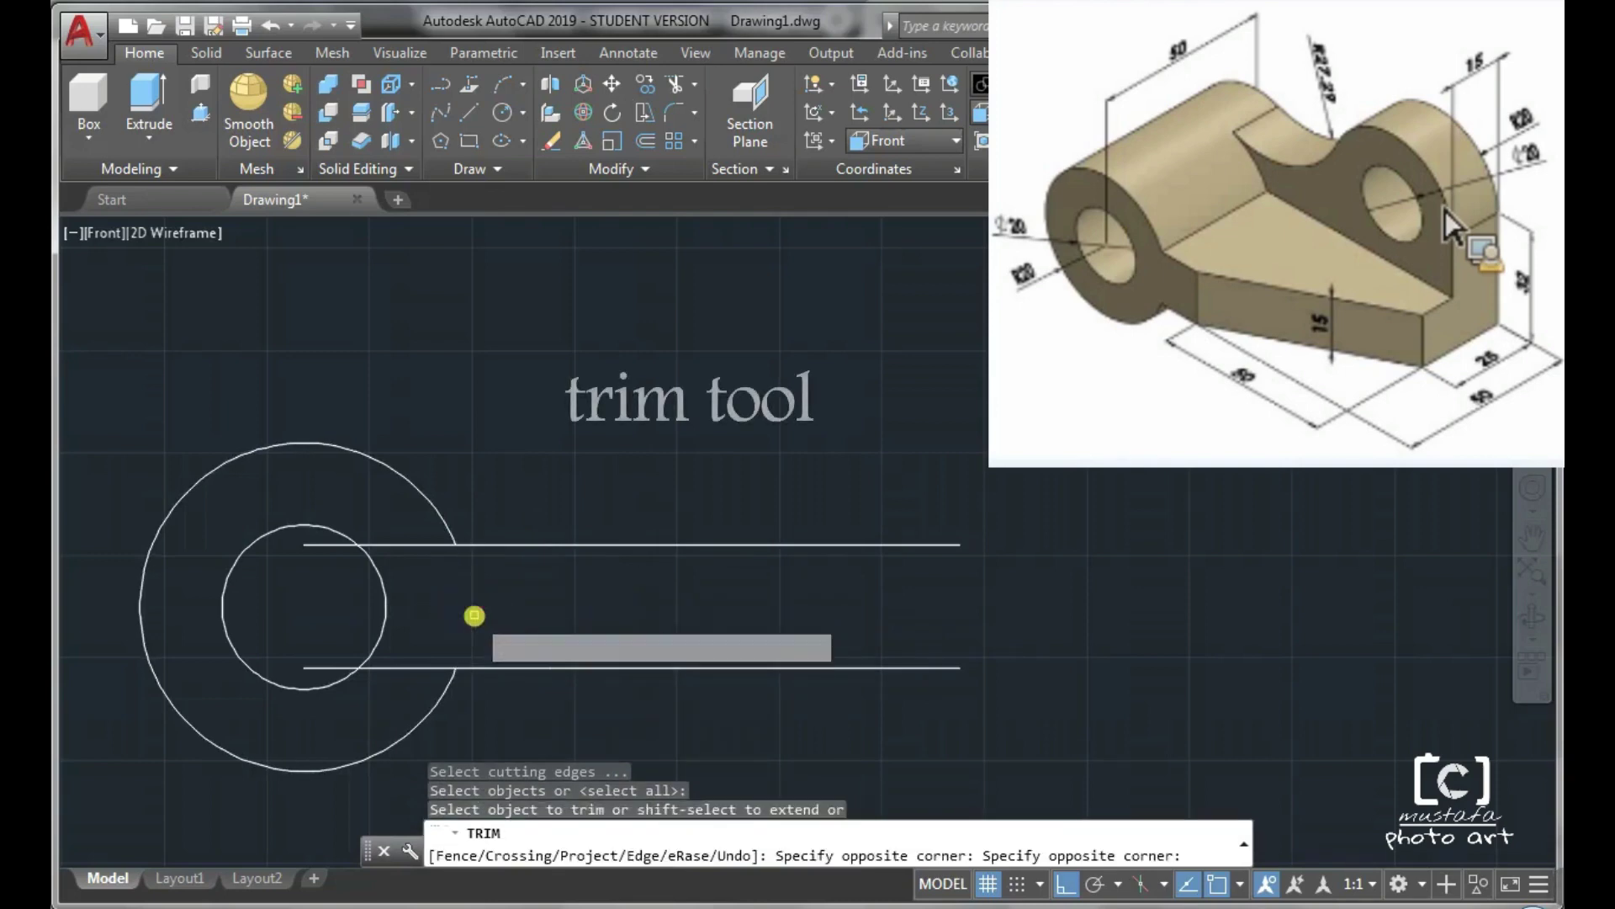
{"action": "left_click", "coordinate": [292, 545]}
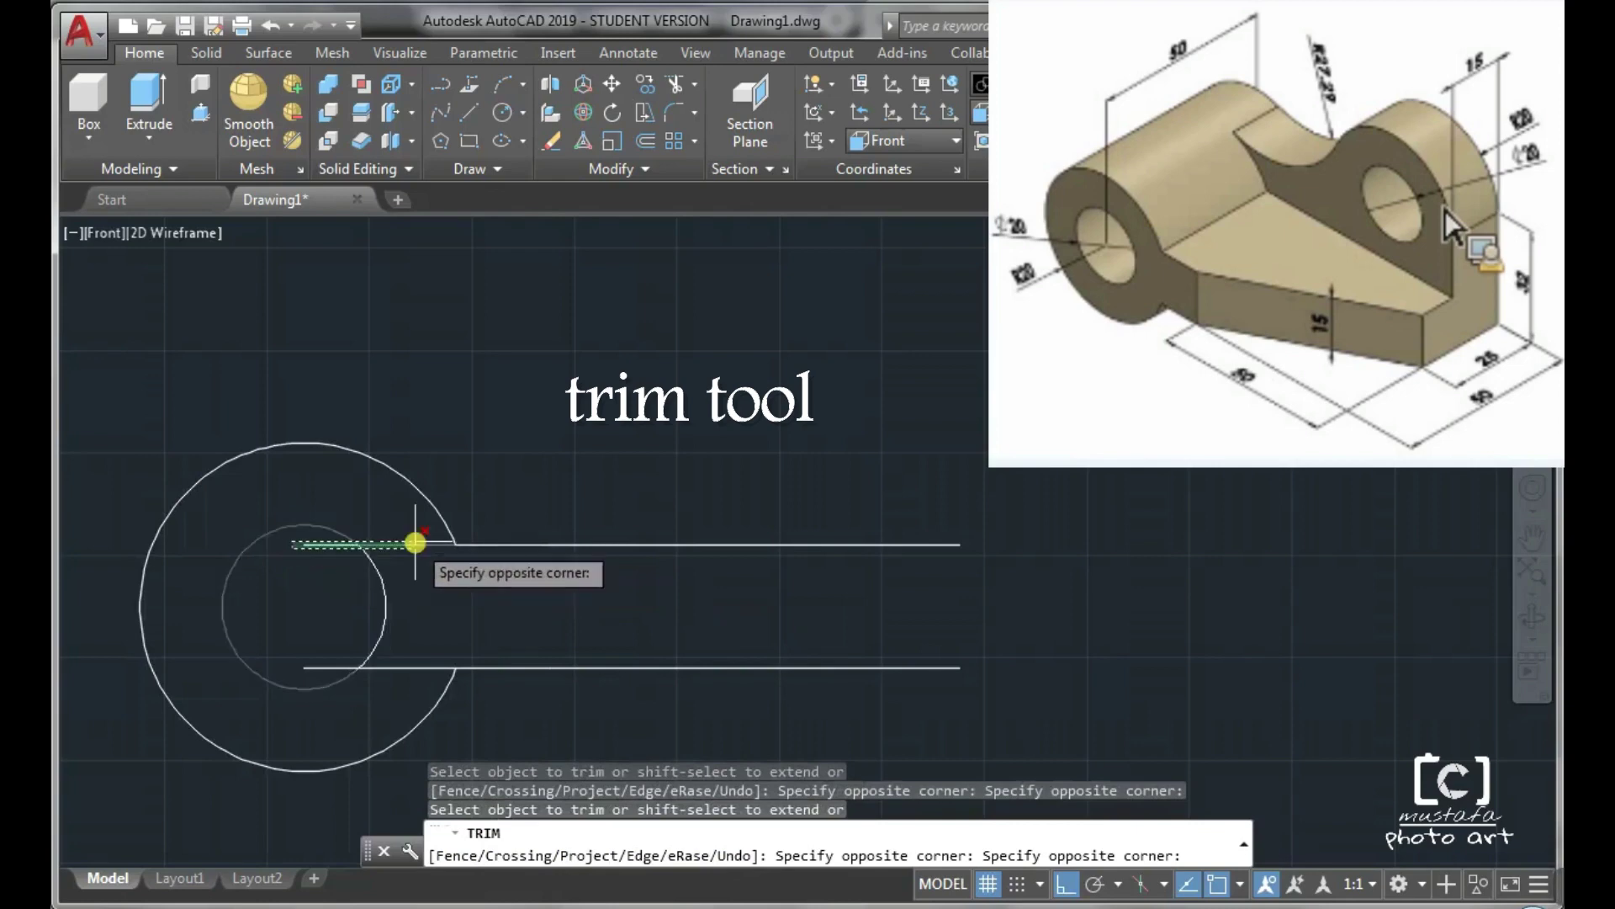
{"action": "left_click", "coordinate": [335, 556]}
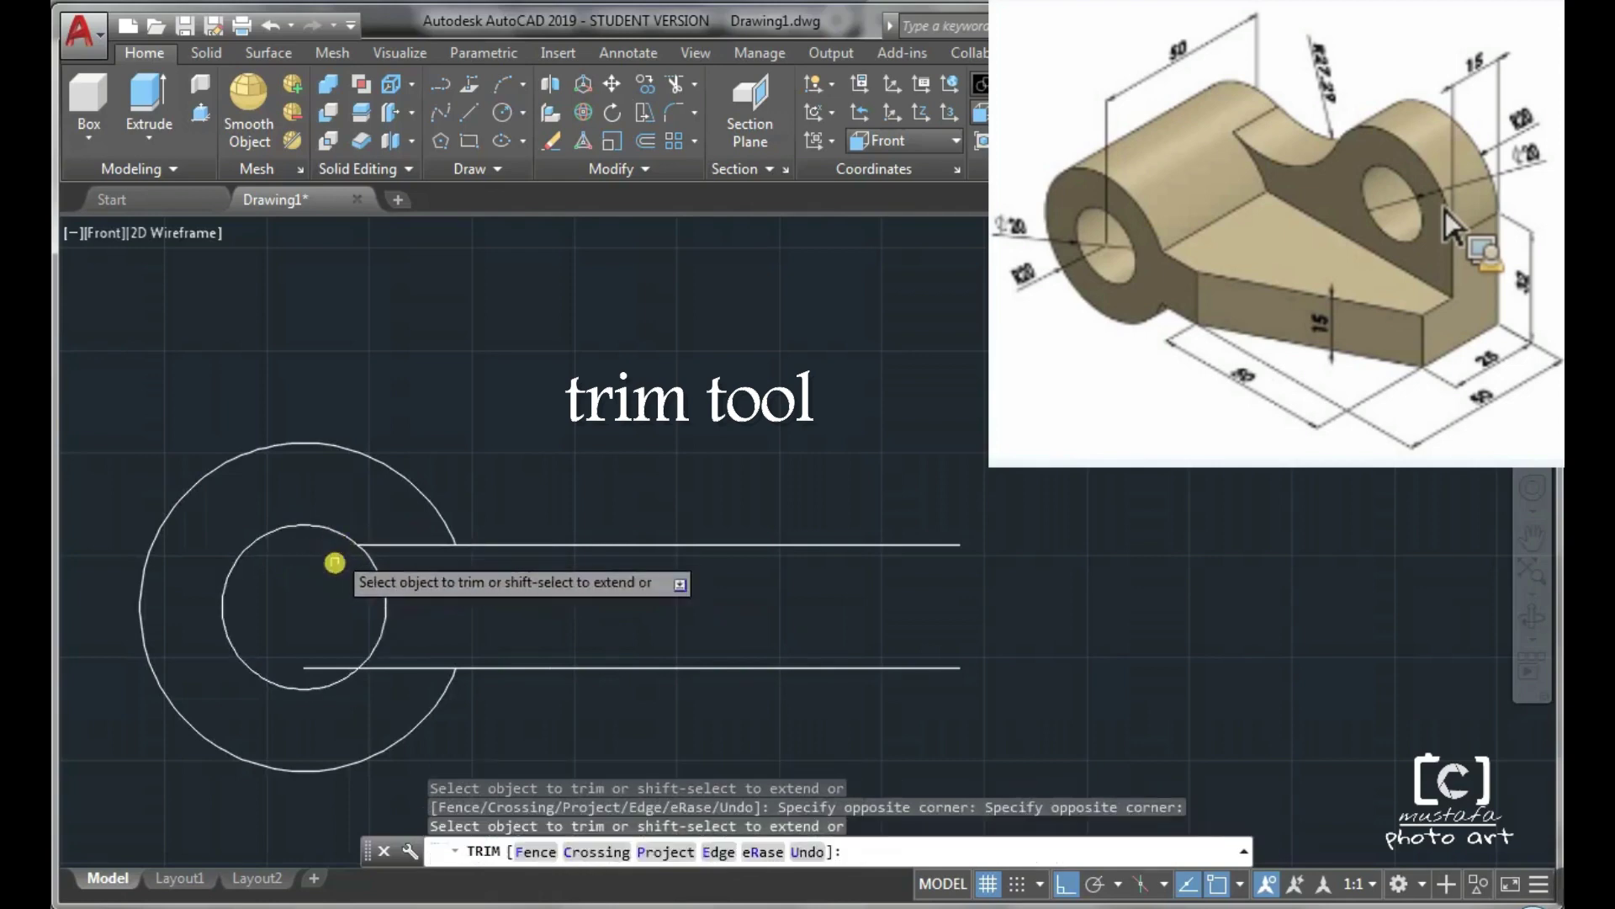
{"action": "left_click", "coordinate": [335, 668]}
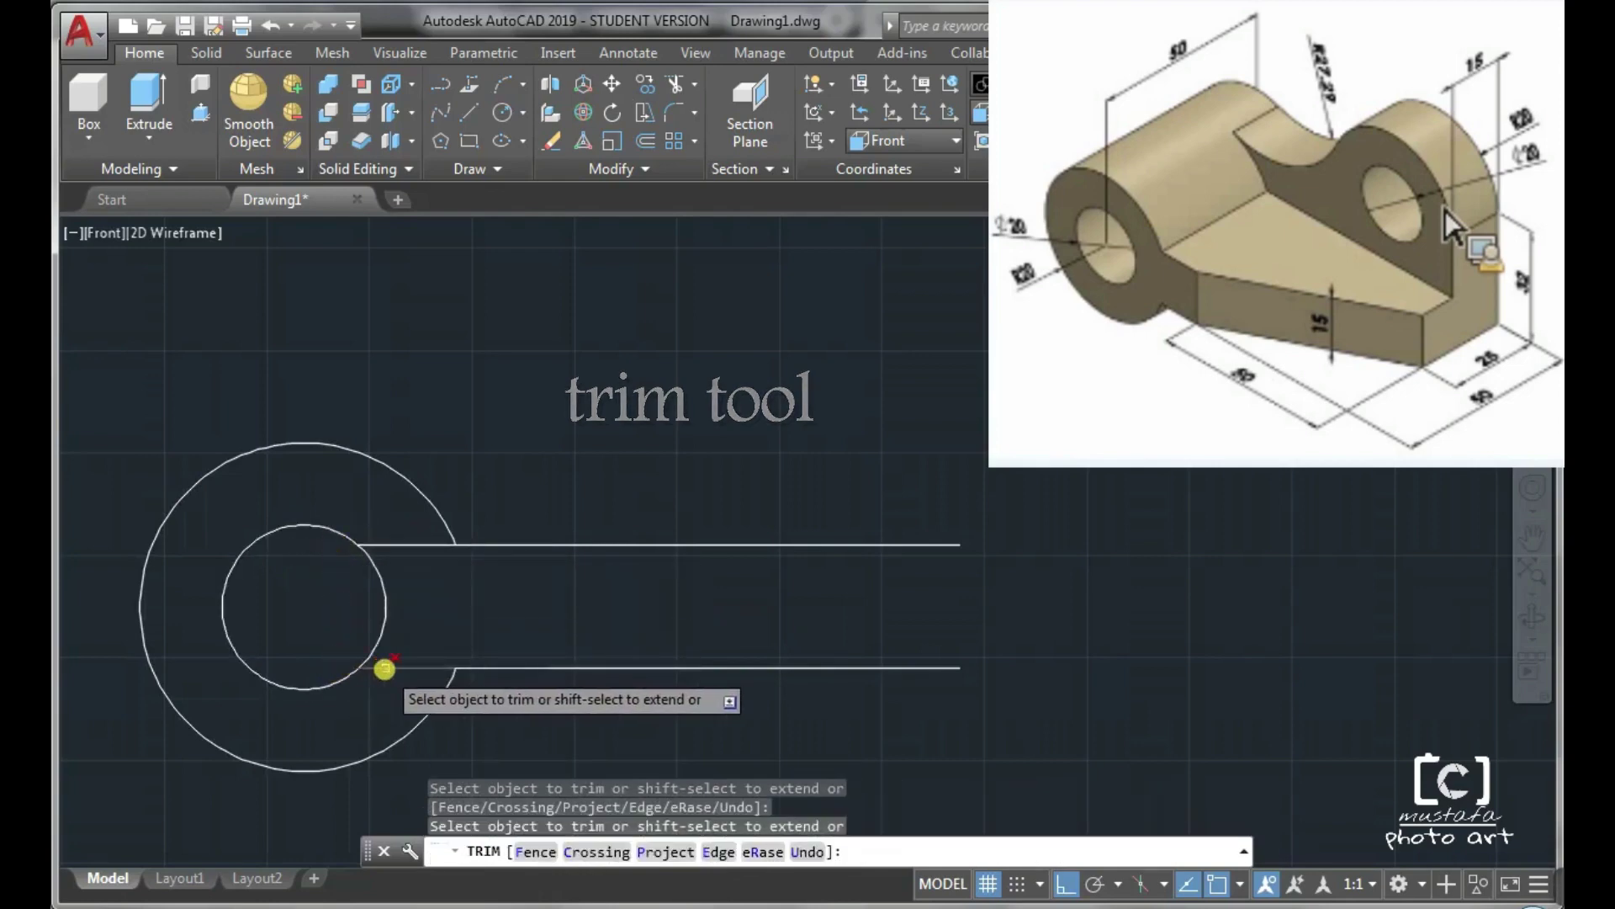
{"action": "left_click", "coordinate": [385, 669]}
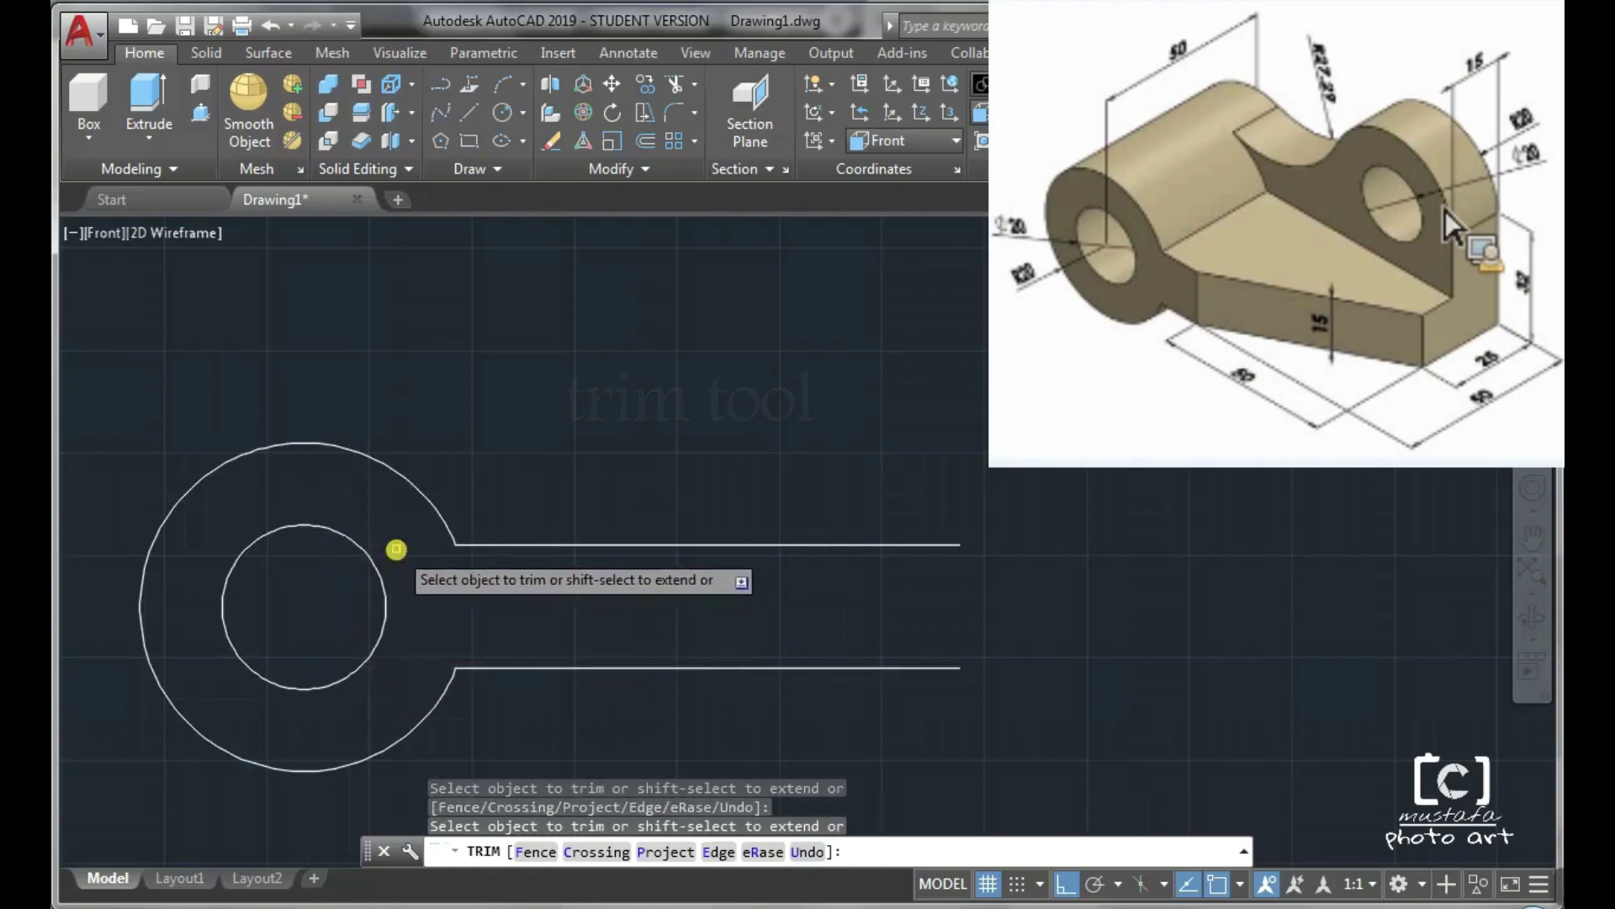
{"action": "key", "text": "Escape"}
Step: Draw a vertical line 32 units long upward from the right end of the lower horizontal line
{"action": "type", "text": "l"}
{"action": "key", "text": "Return"}
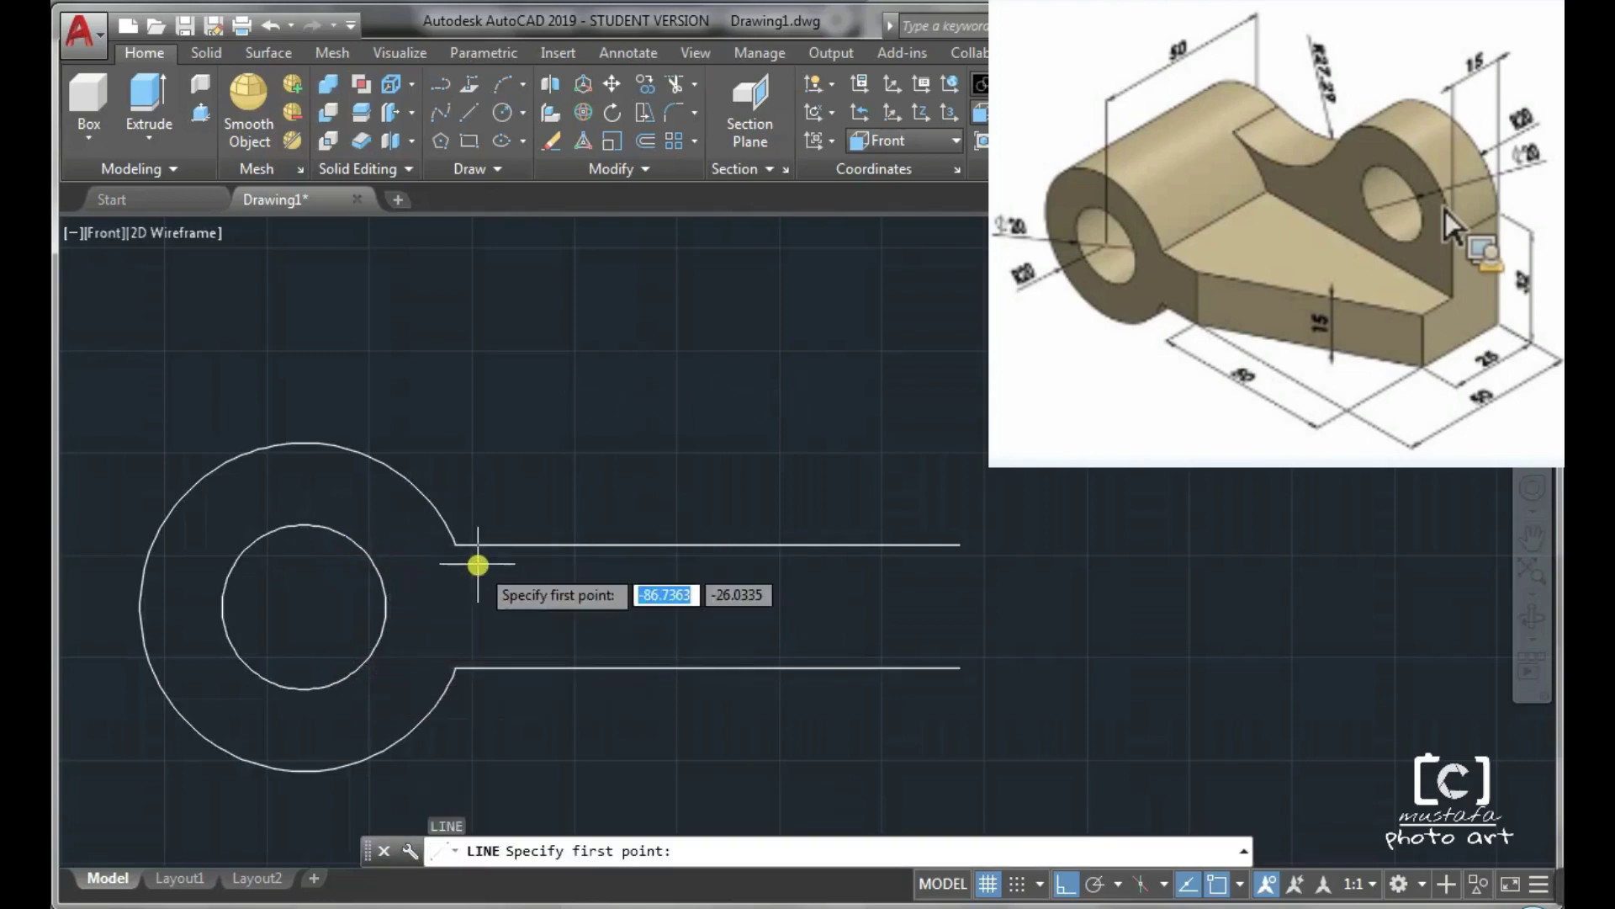
{"action": "left_click", "coordinate": [962, 672]}
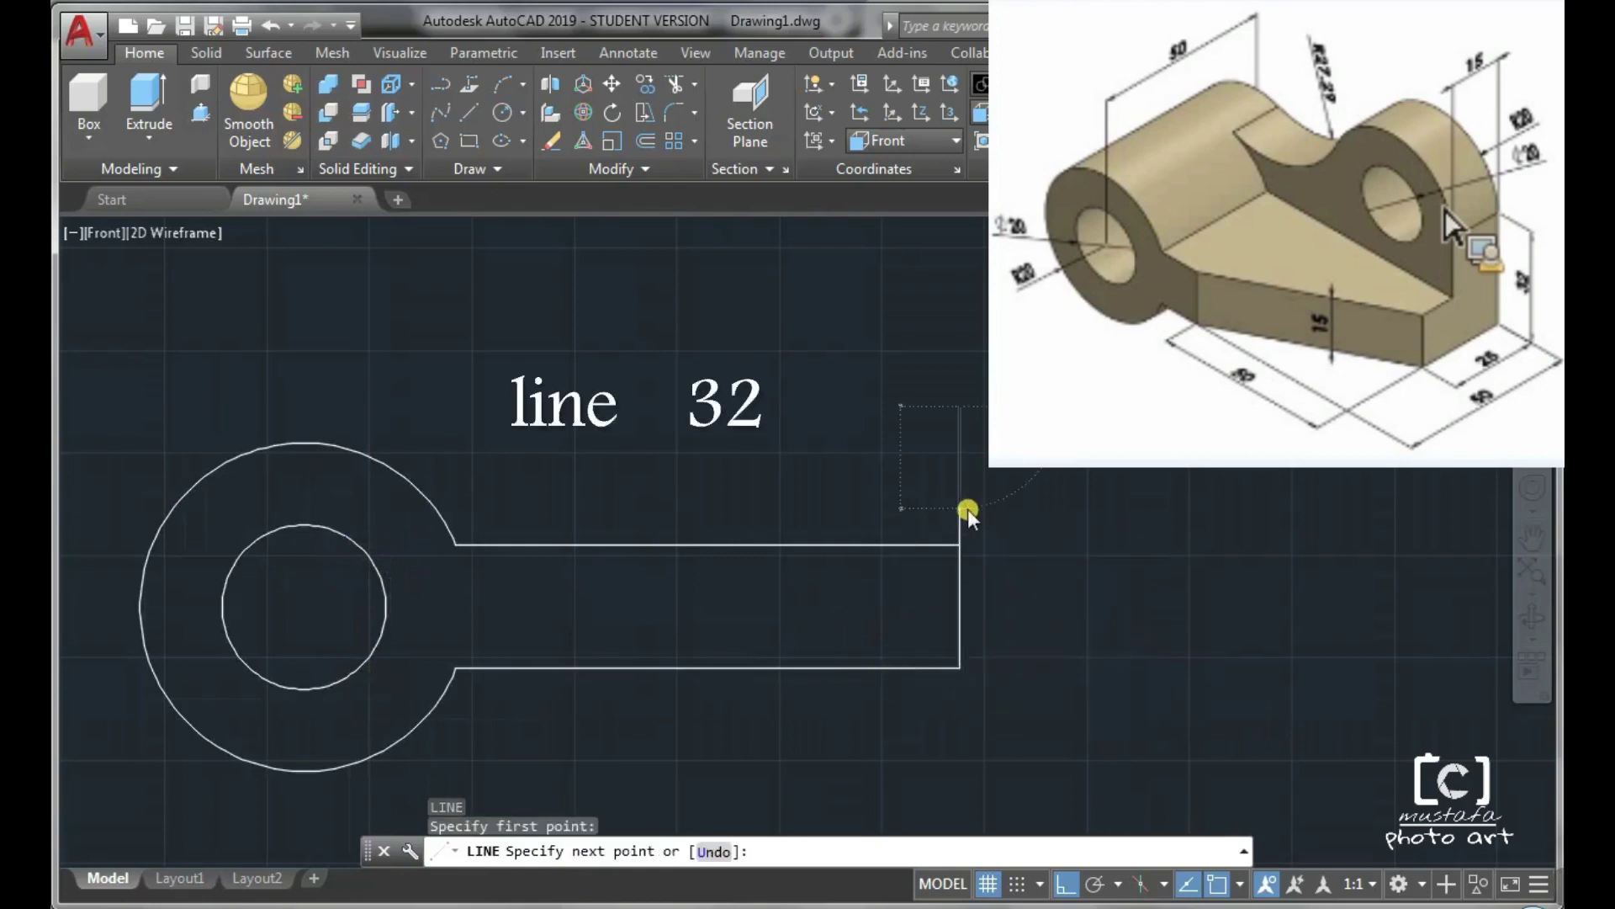
{"action": "type", "text": "32"}
{"action": "key", "text": "Return"}
{"action": "key", "text": "Escape"}
Step: Draw a two-point circle of diameter 40 extending left from the upper end of the vertical line
{"action": "type", "text": "c"}
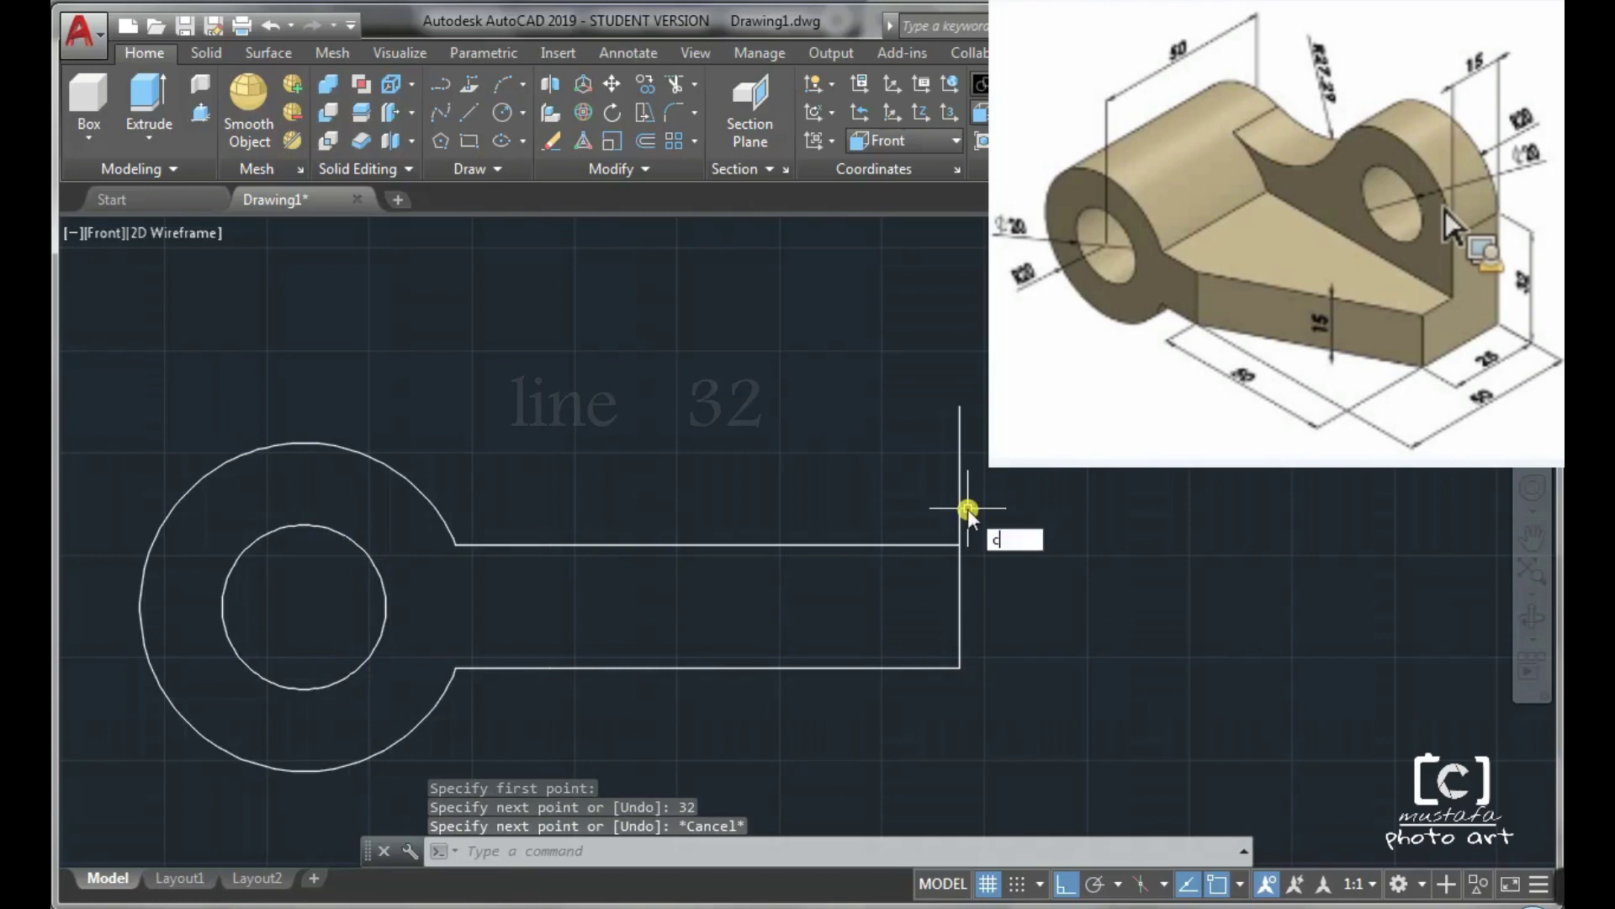
{"action": "key", "text": "Return"}
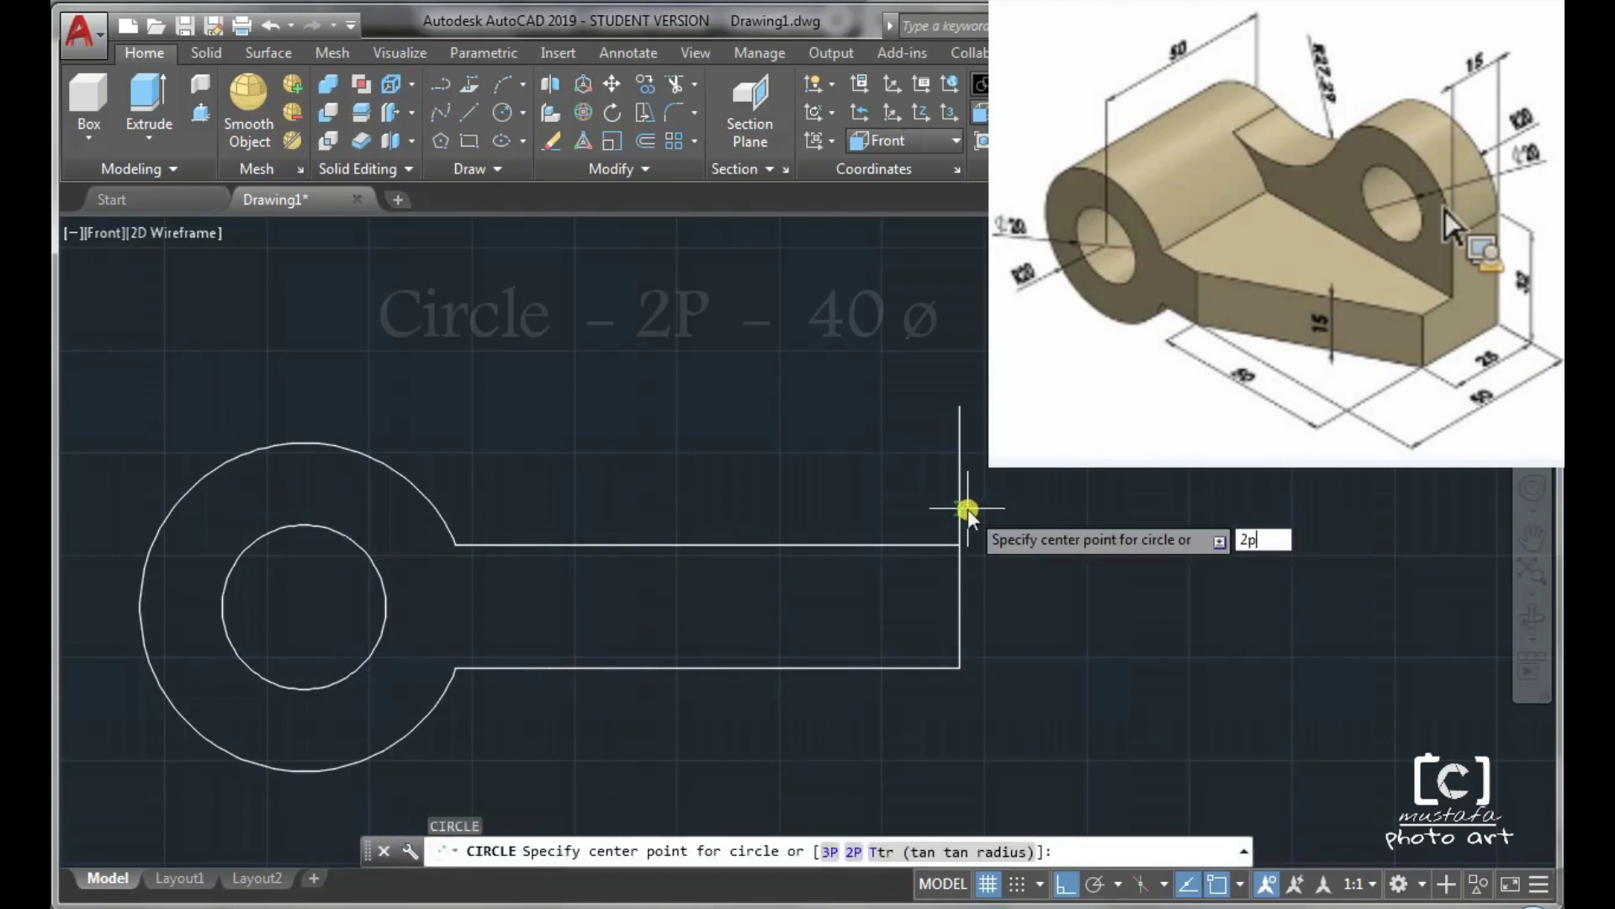
{"action": "key", "text": "Return"}
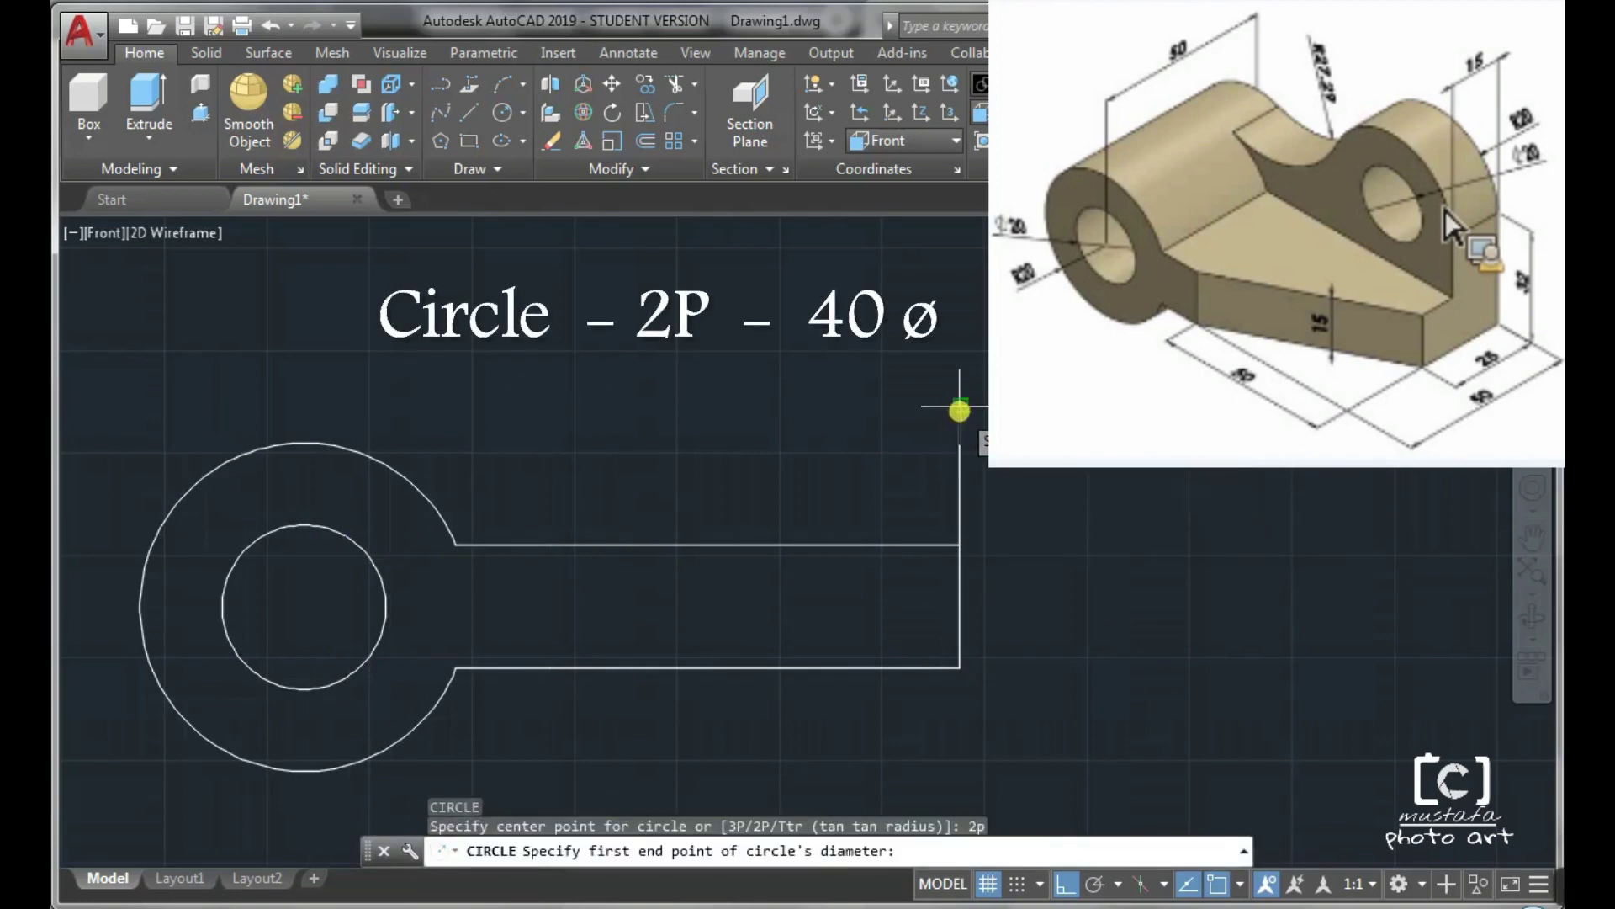
{"action": "left_click", "coordinate": [959, 410]}
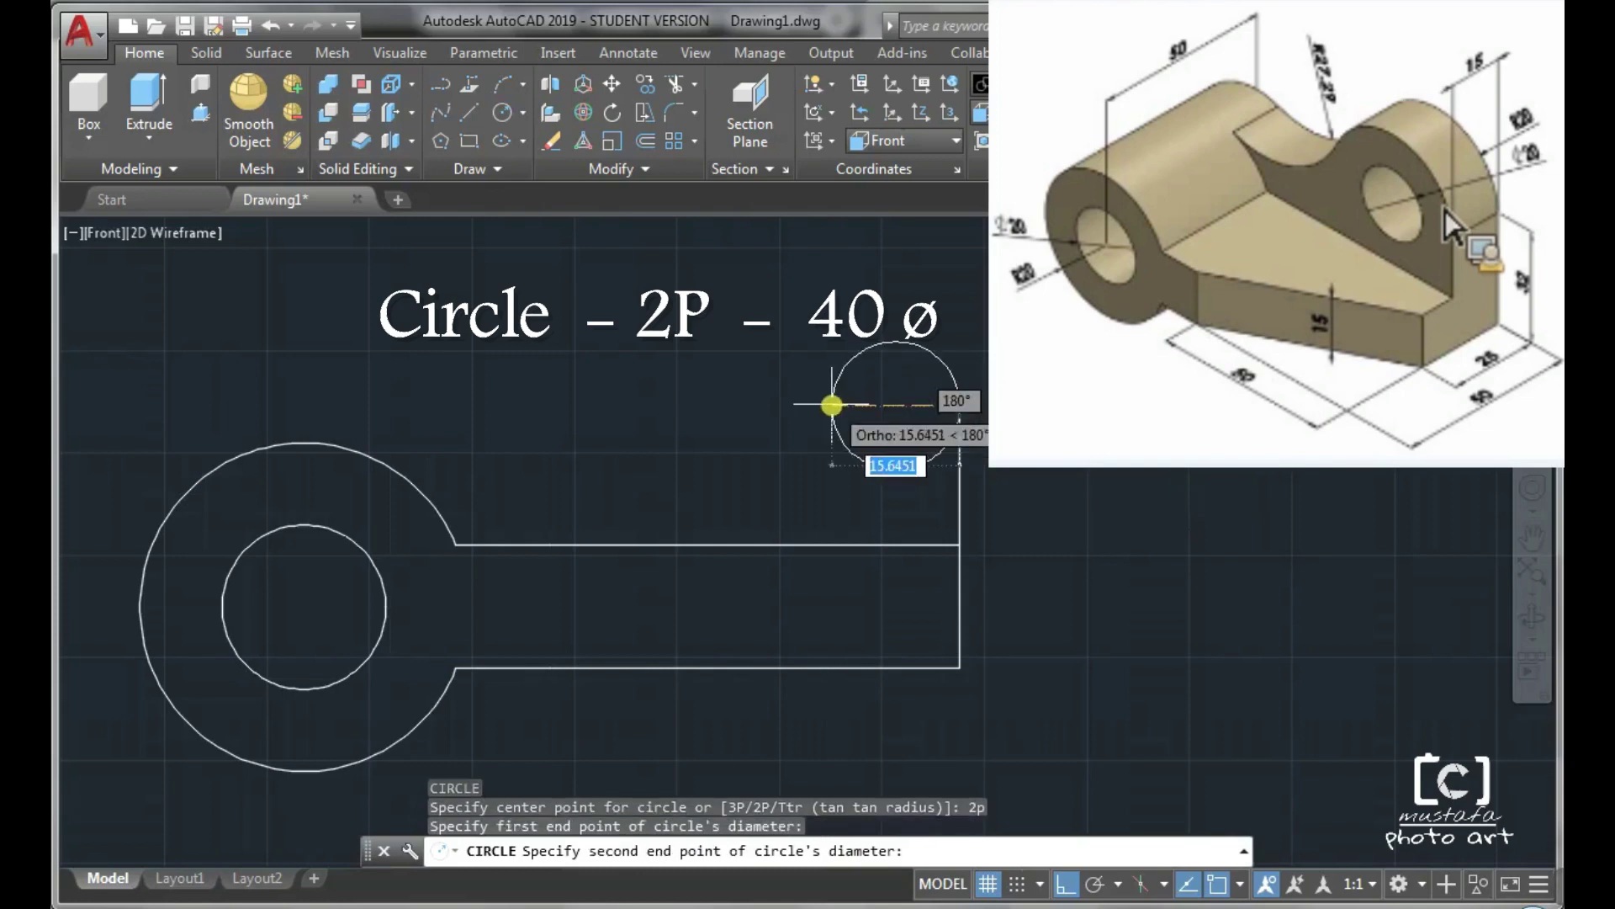
{"action": "type", "text": "40"}
{"action": "key", "text": "Return"}
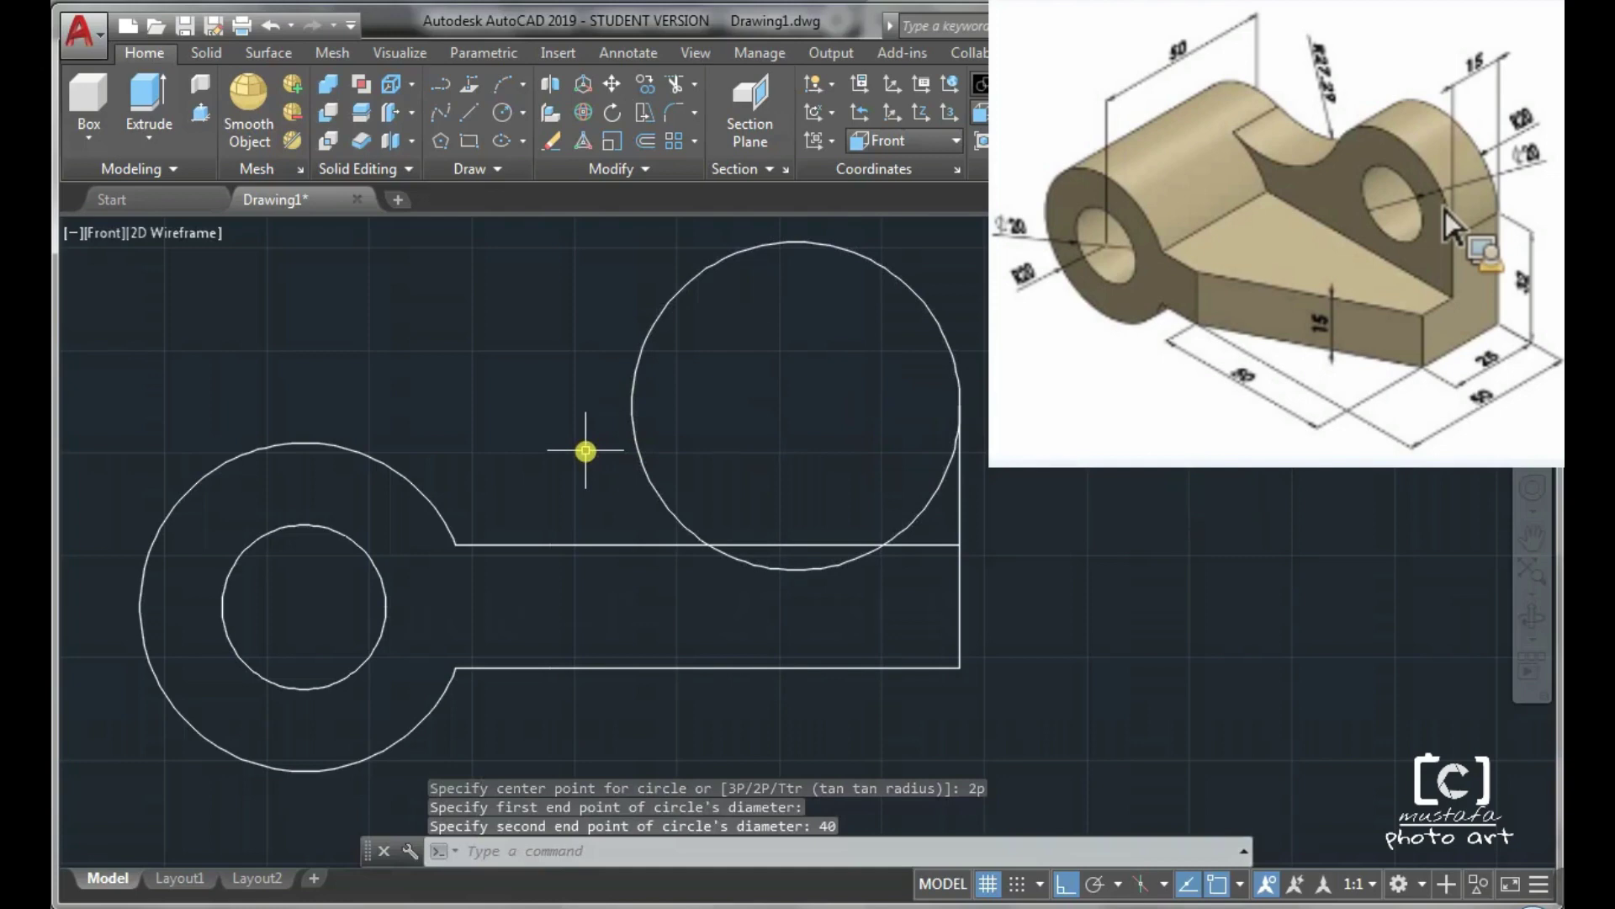
Step: Draw a circle of radius 27.29 tangent to the outer left circle and the upper right circle
{"action": "type", "text": "c"}
{"action": "key", "text": "Return"}
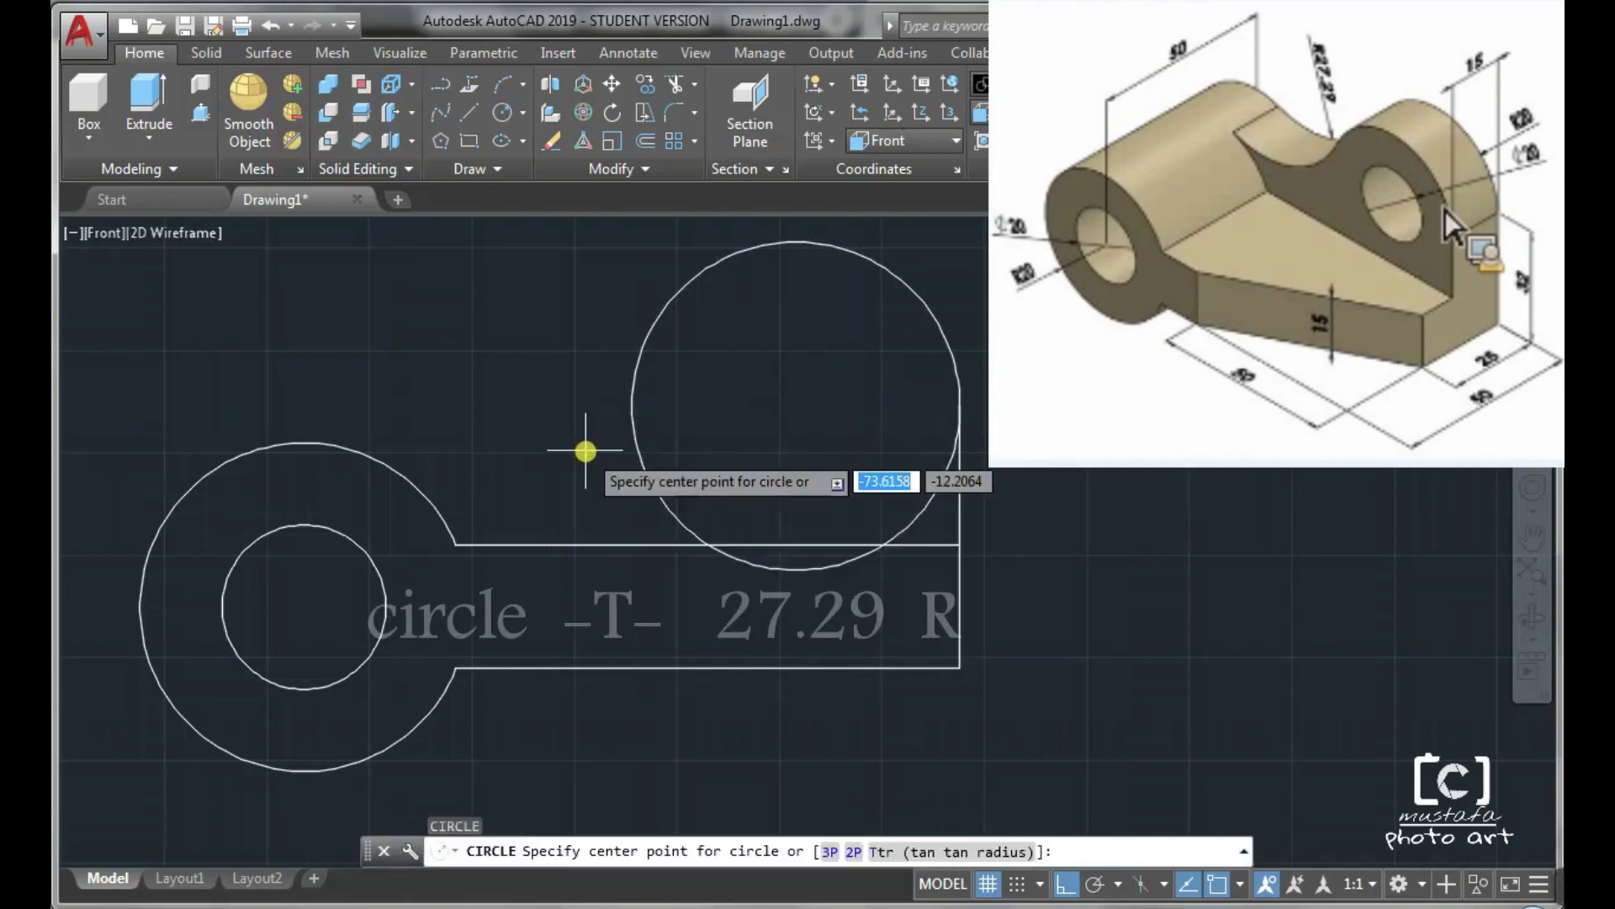
{"action": "type", "text": "t"}
{"action": "key", "text": "Return"}
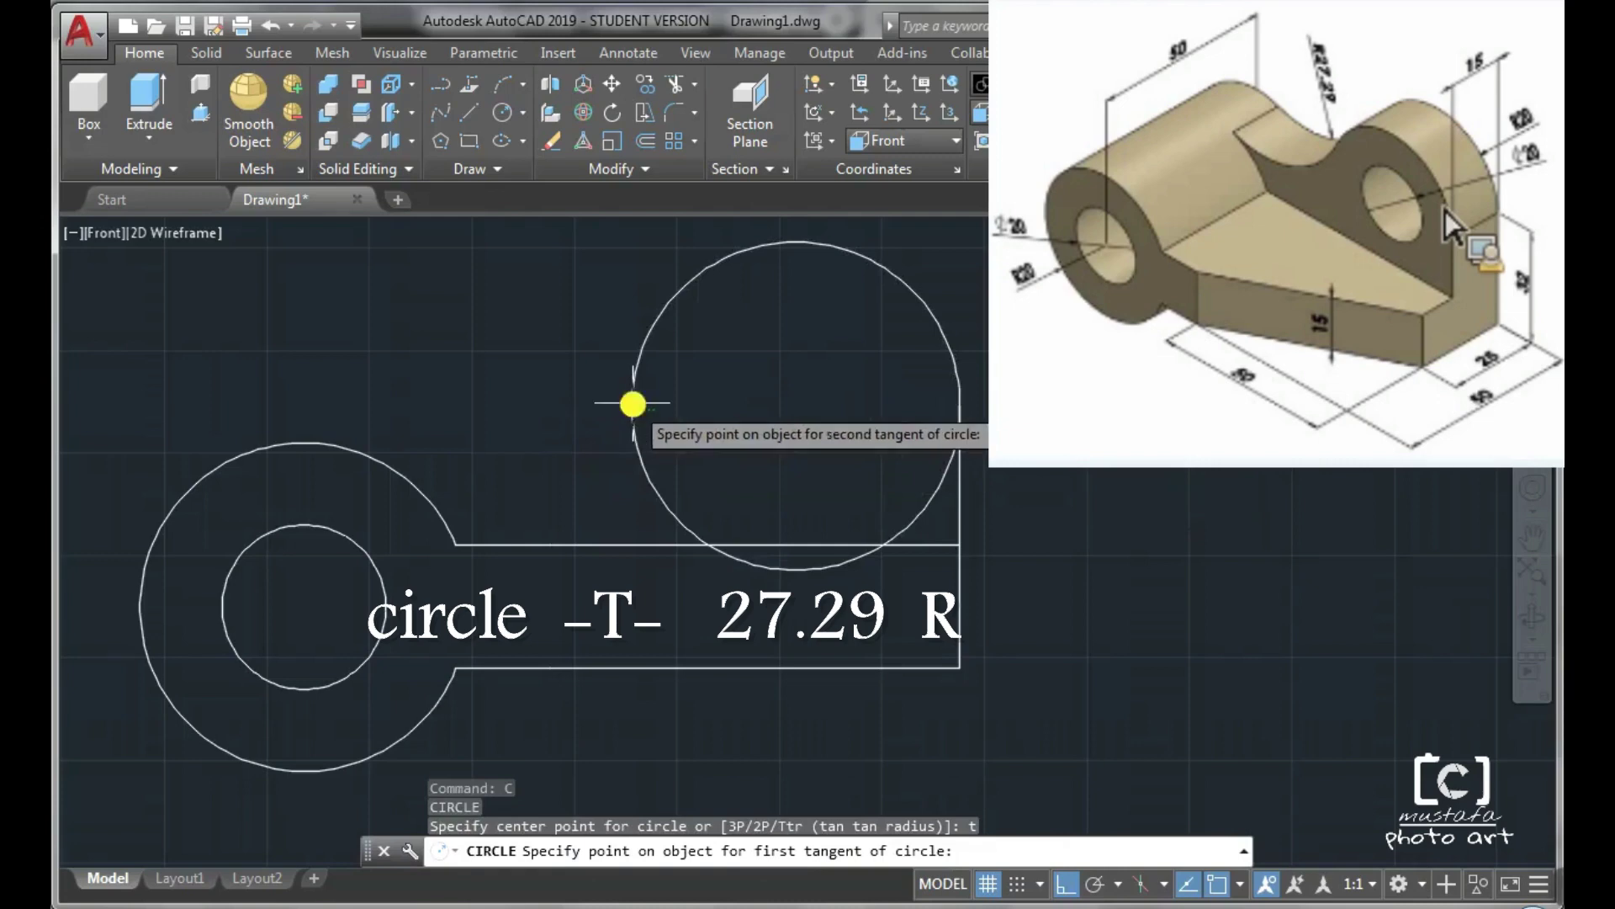
{"action": "left_click", "coordinate": [355, 448]}
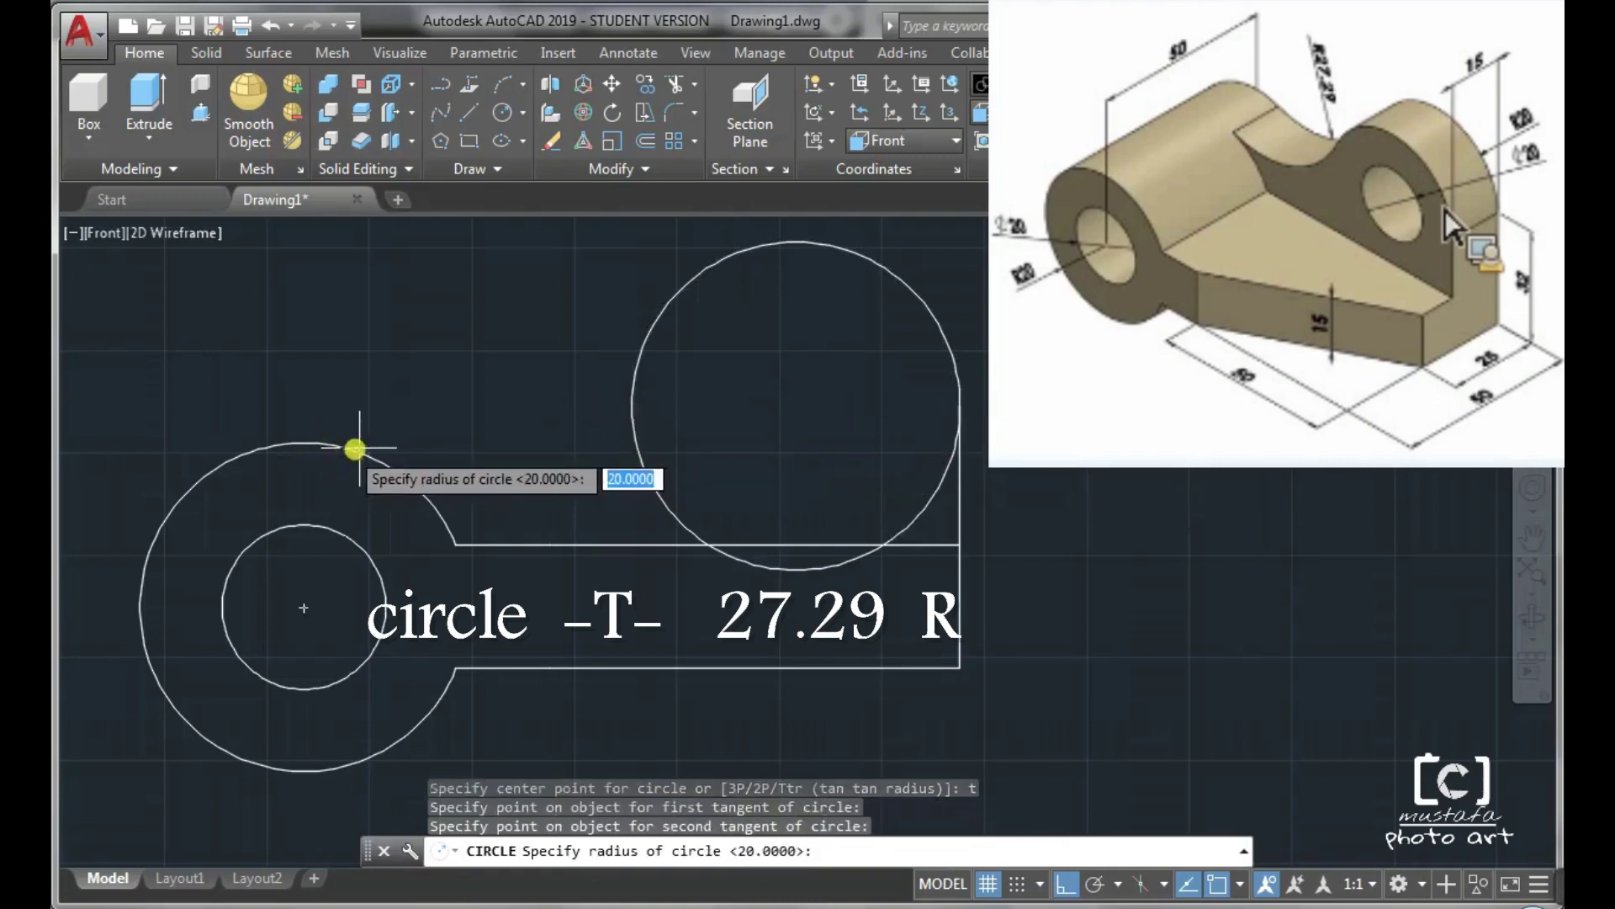
{"action": "type", "text": "27"}
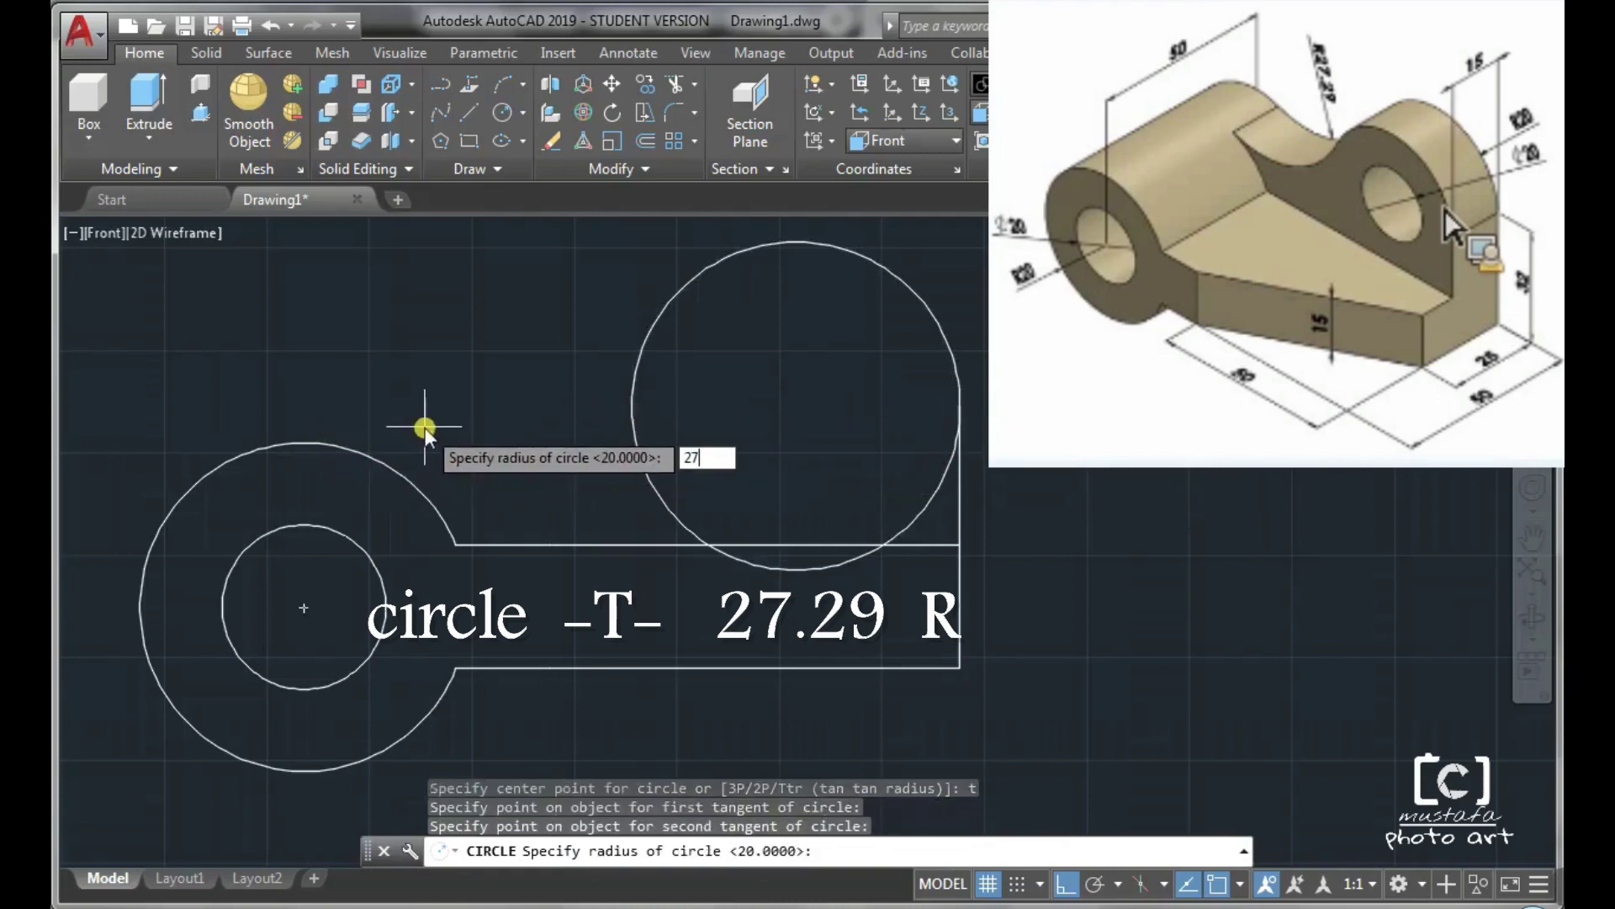
{"action": "type", "text": ".29"}
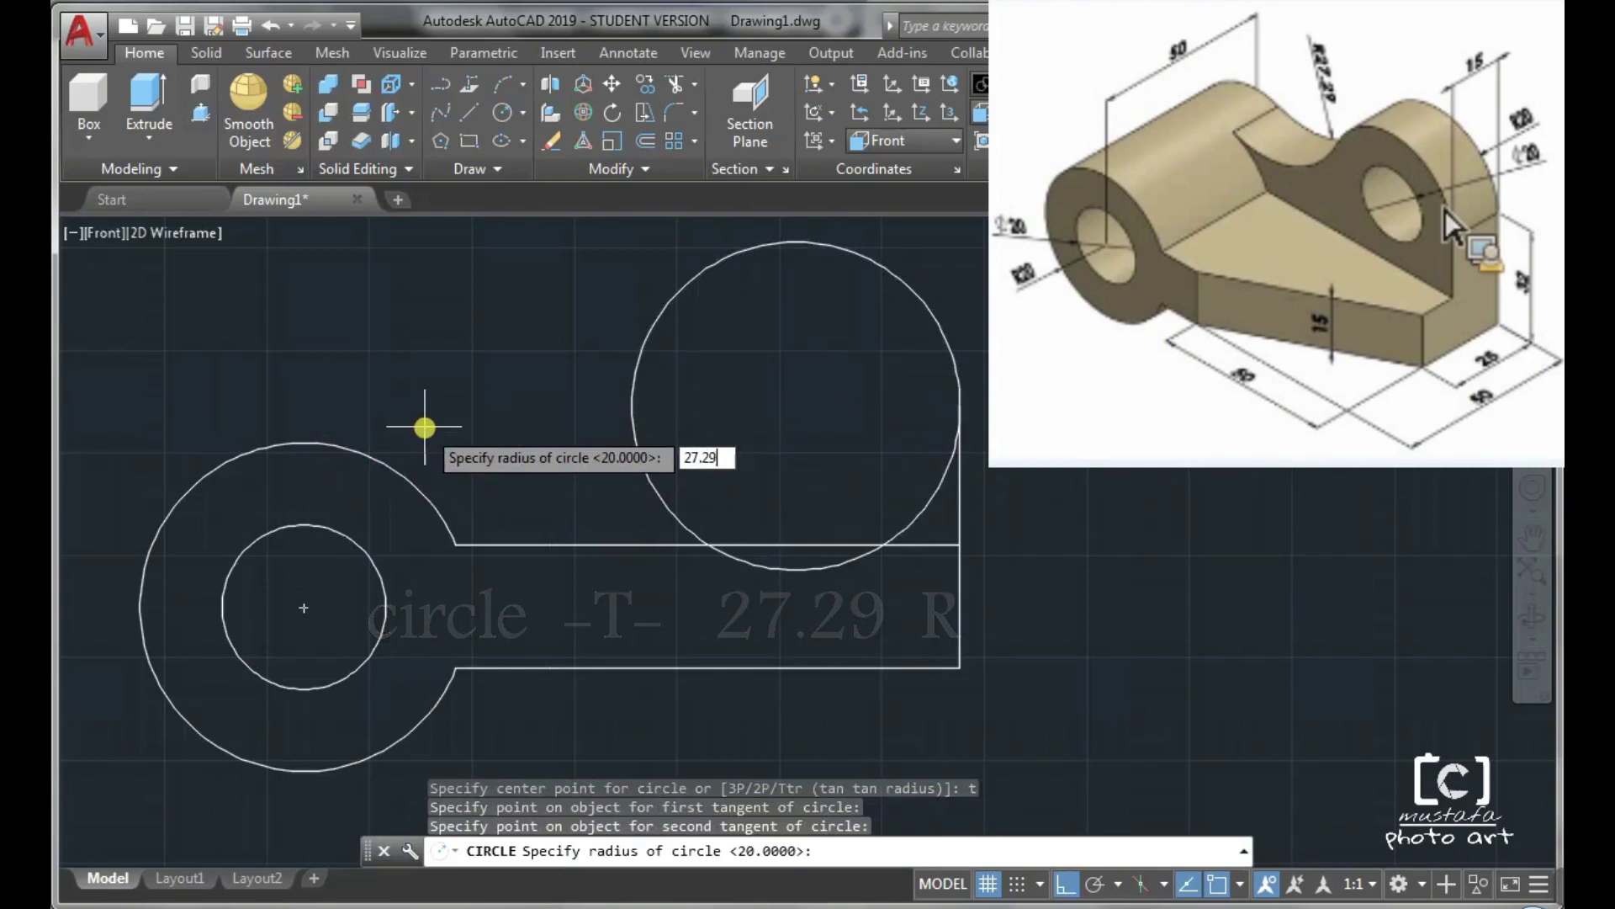
{"action": "key", "text": "Return"}
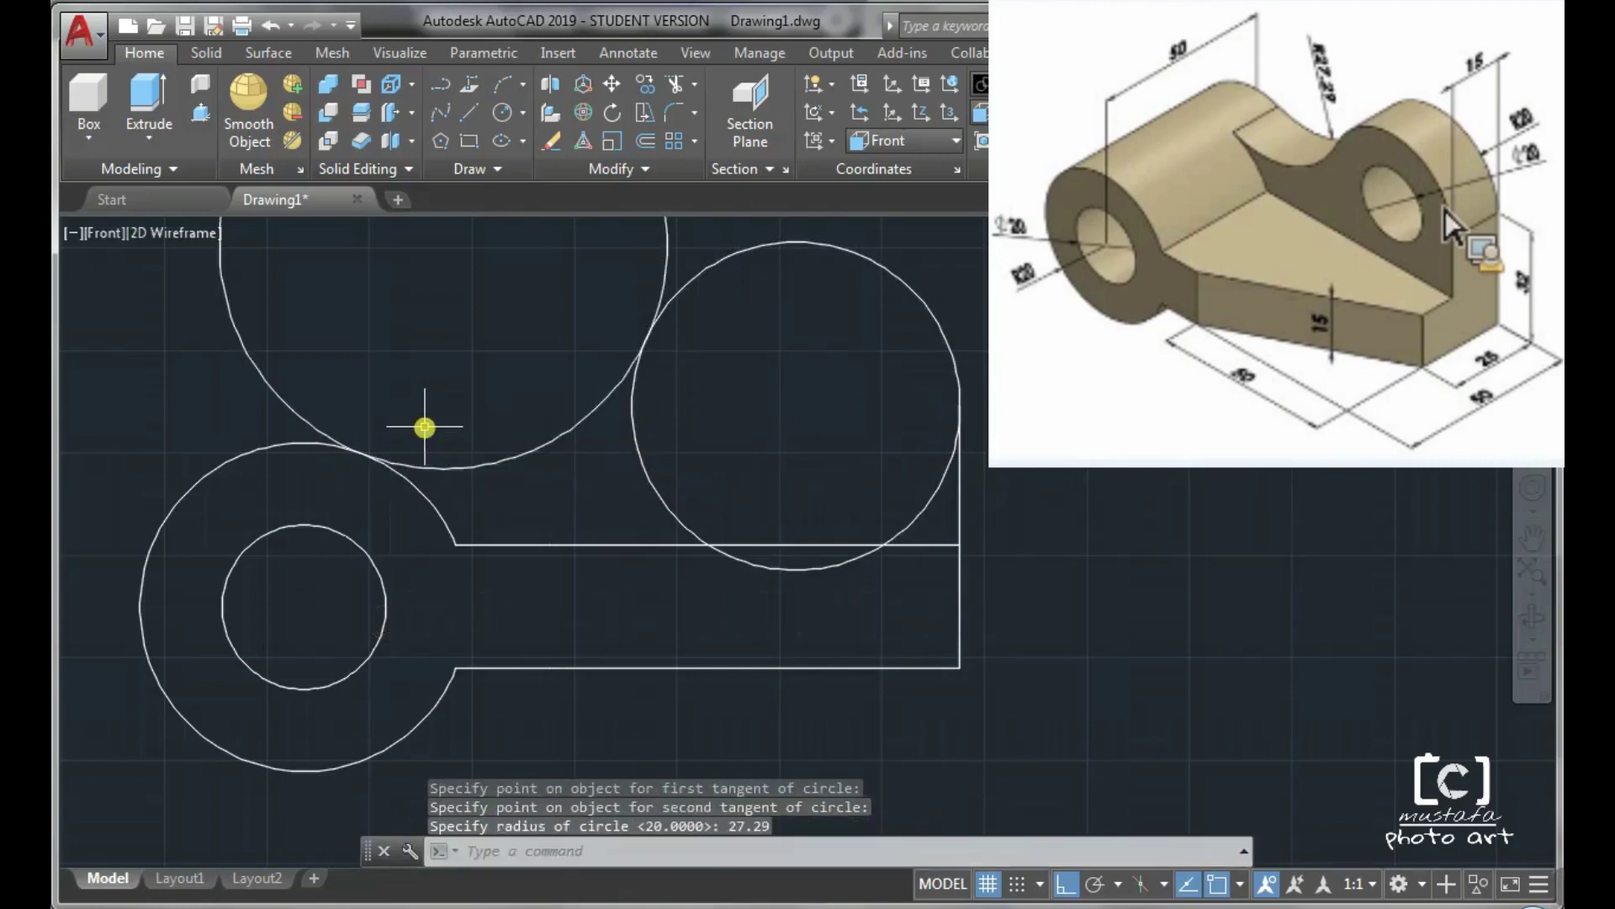
Step: Trim the radius 27.29 circle to its lower connecting arc and remove the upper right circle's portion inside the profile
{"action": "type", "text": "tr"}
{"action": "key", "text": "Return"}
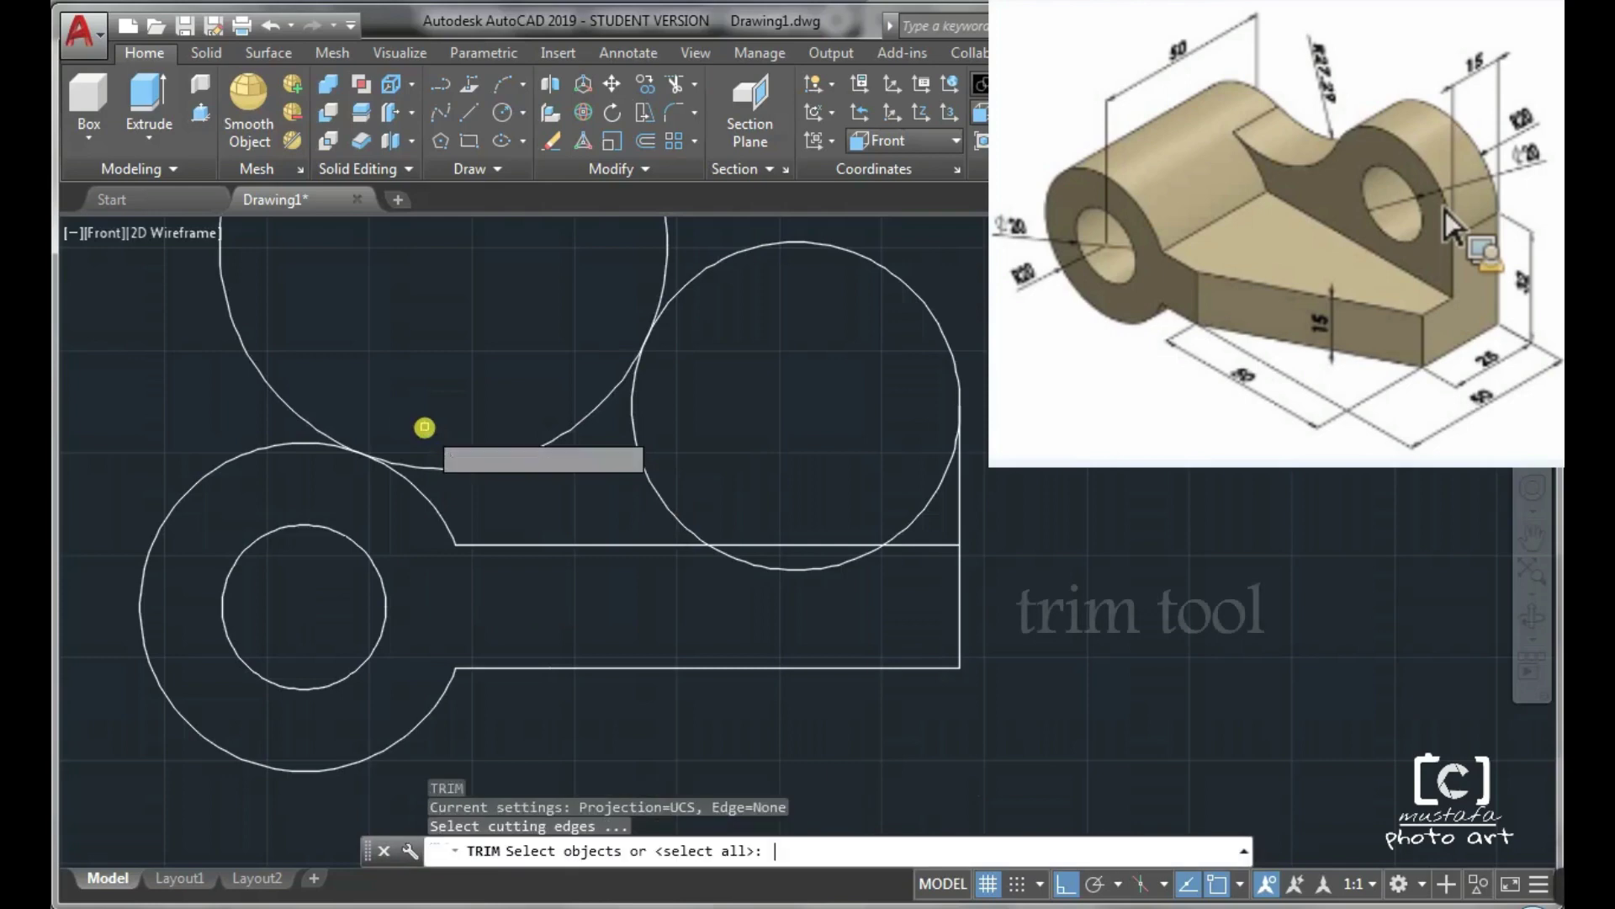
{"action": "key", "text": "Return"}
{"action": "left_click", "coordinate": [310, 412]}
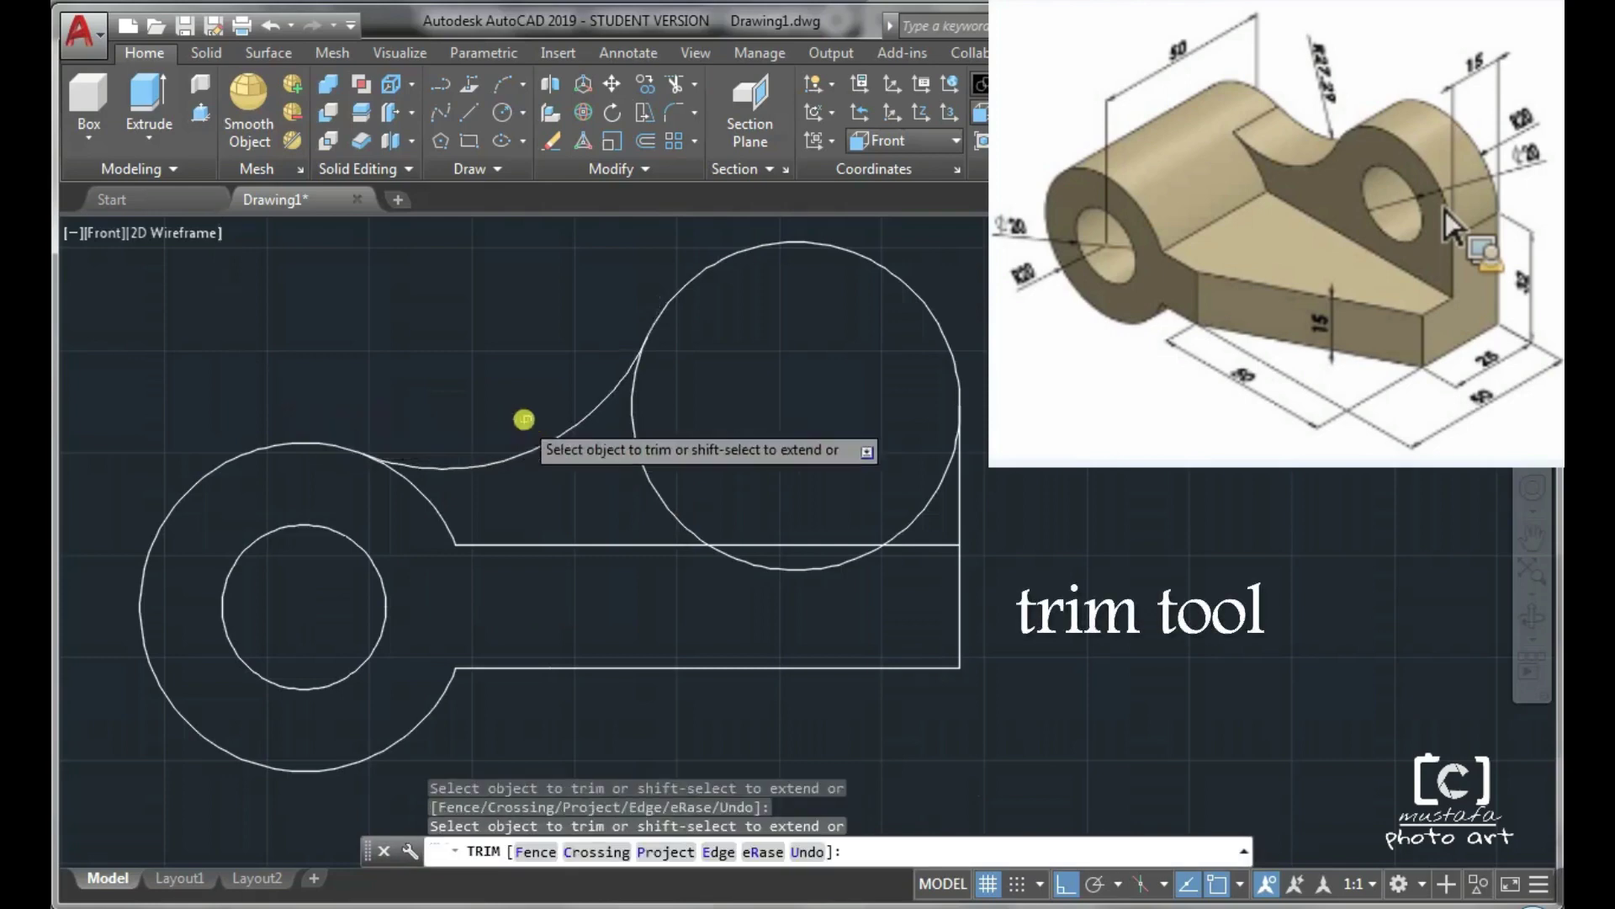
{"action": "left_click", "coordinate": [637, 451]}
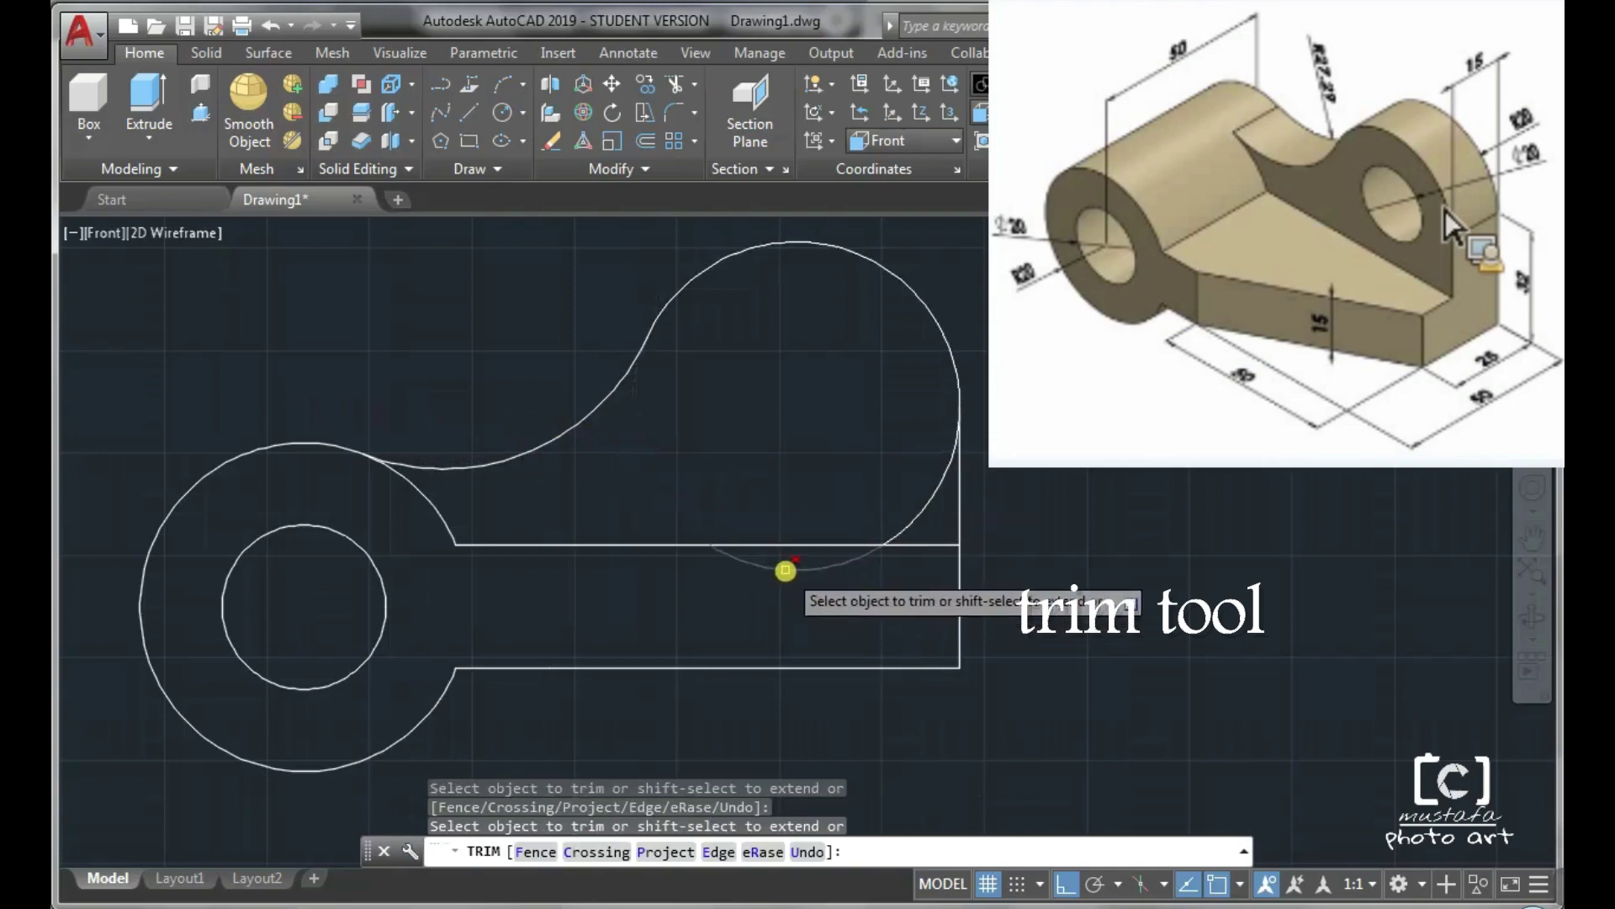
{"action": "left_click", "coordinate": [783, 569]}
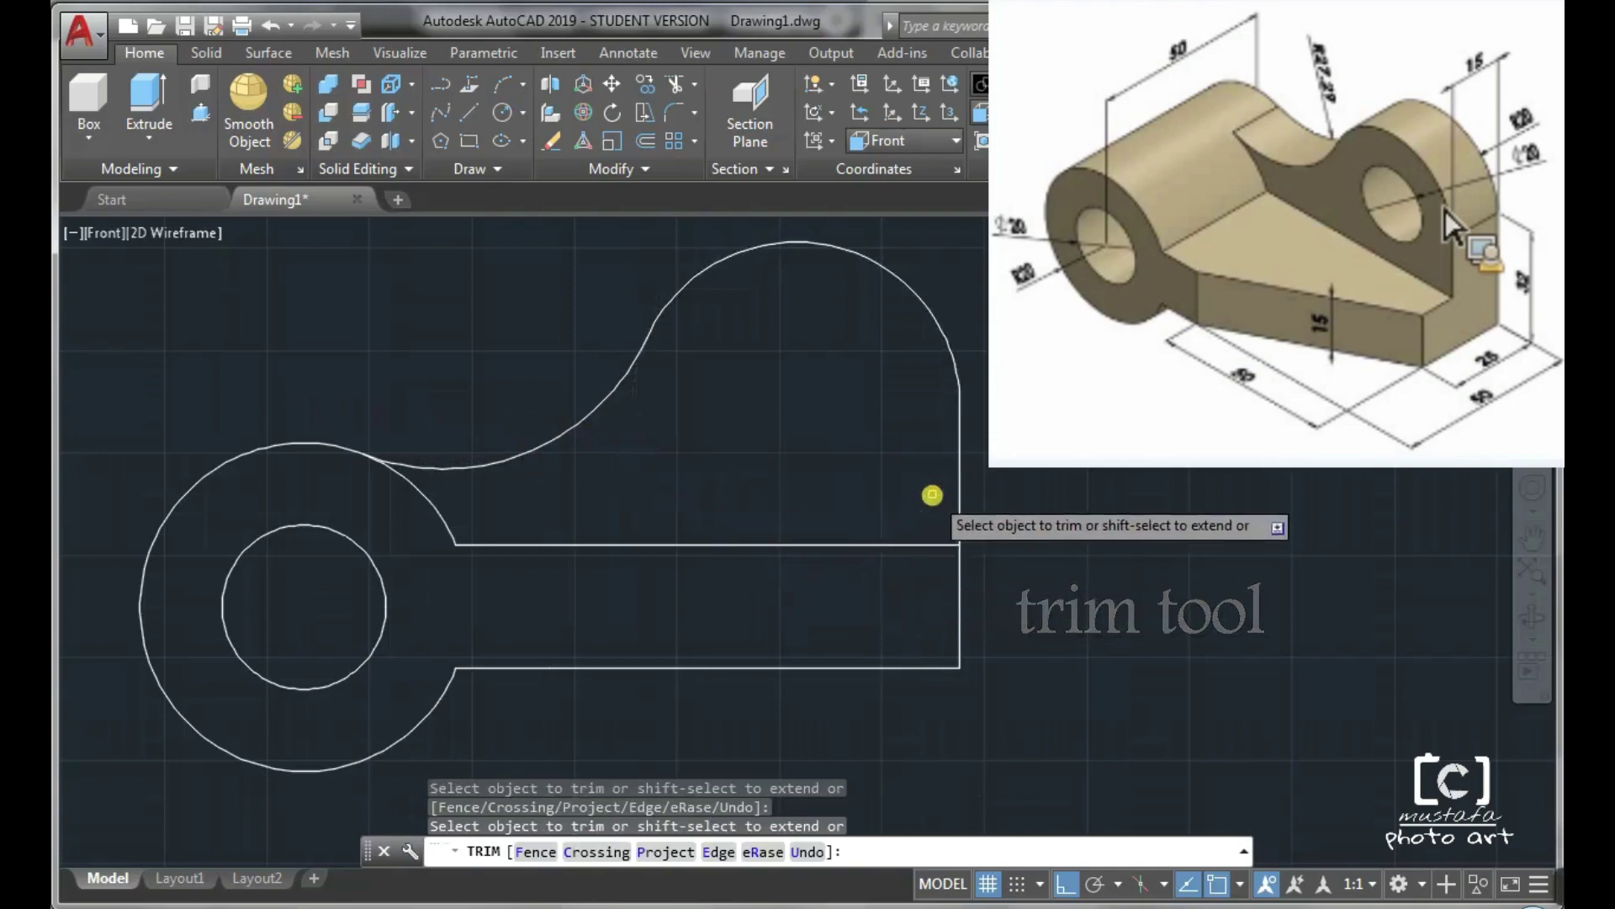
{"action": "key", "text": "Escape"}
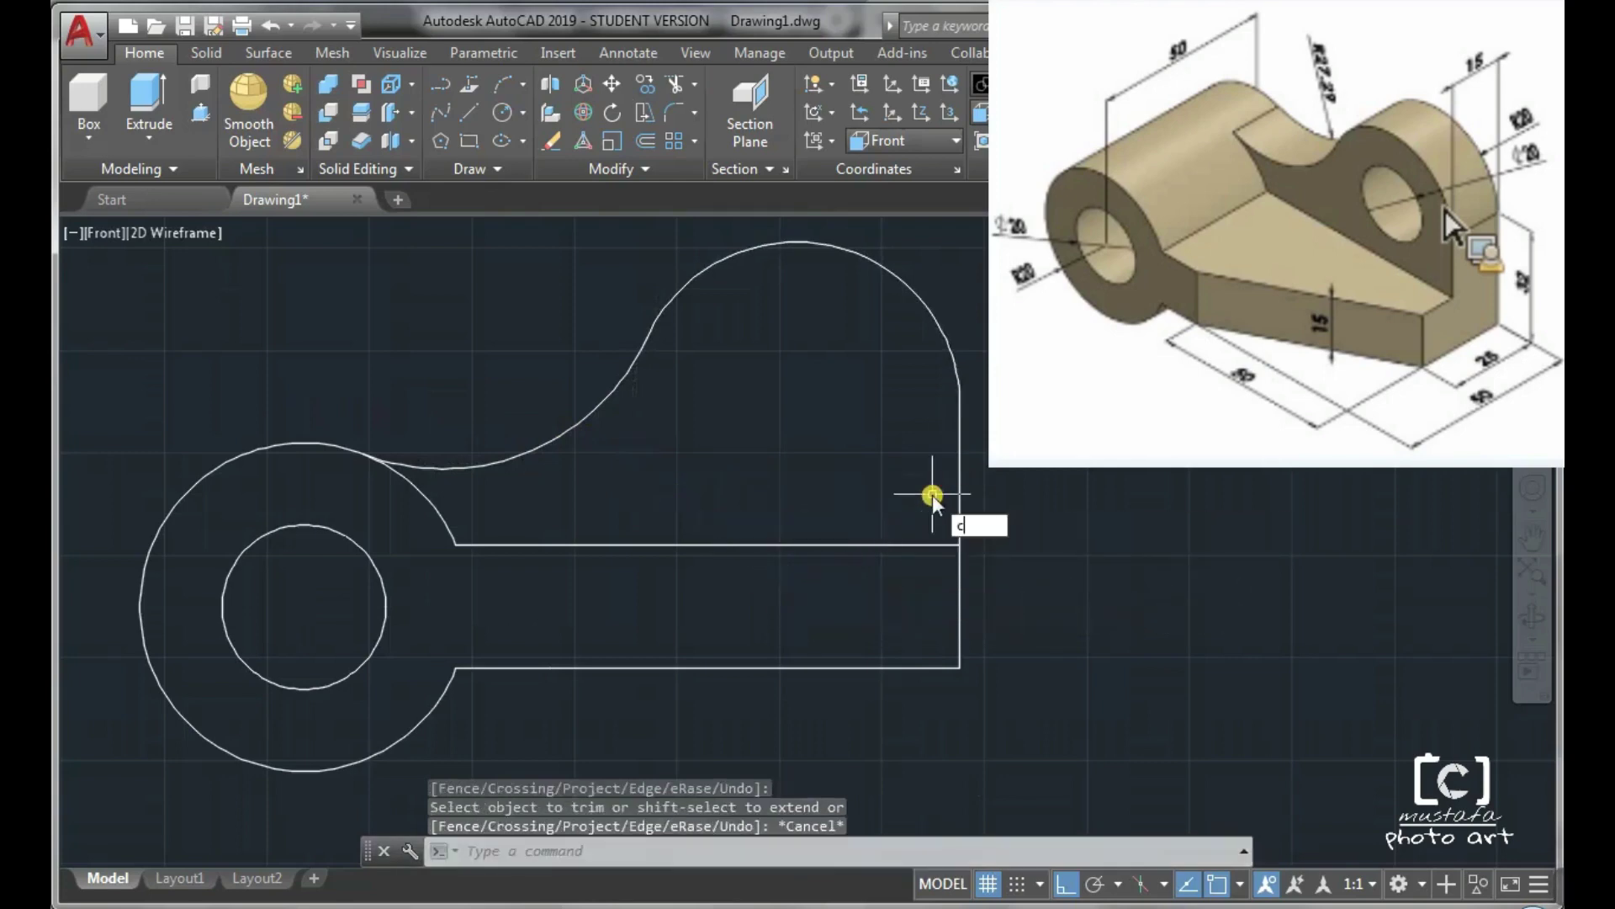
Step: Draw a circle of radius 10 concentric with the upper right rounded end
{"action": "type", "text": "c"}
{"action": "key", "text": "Return"}
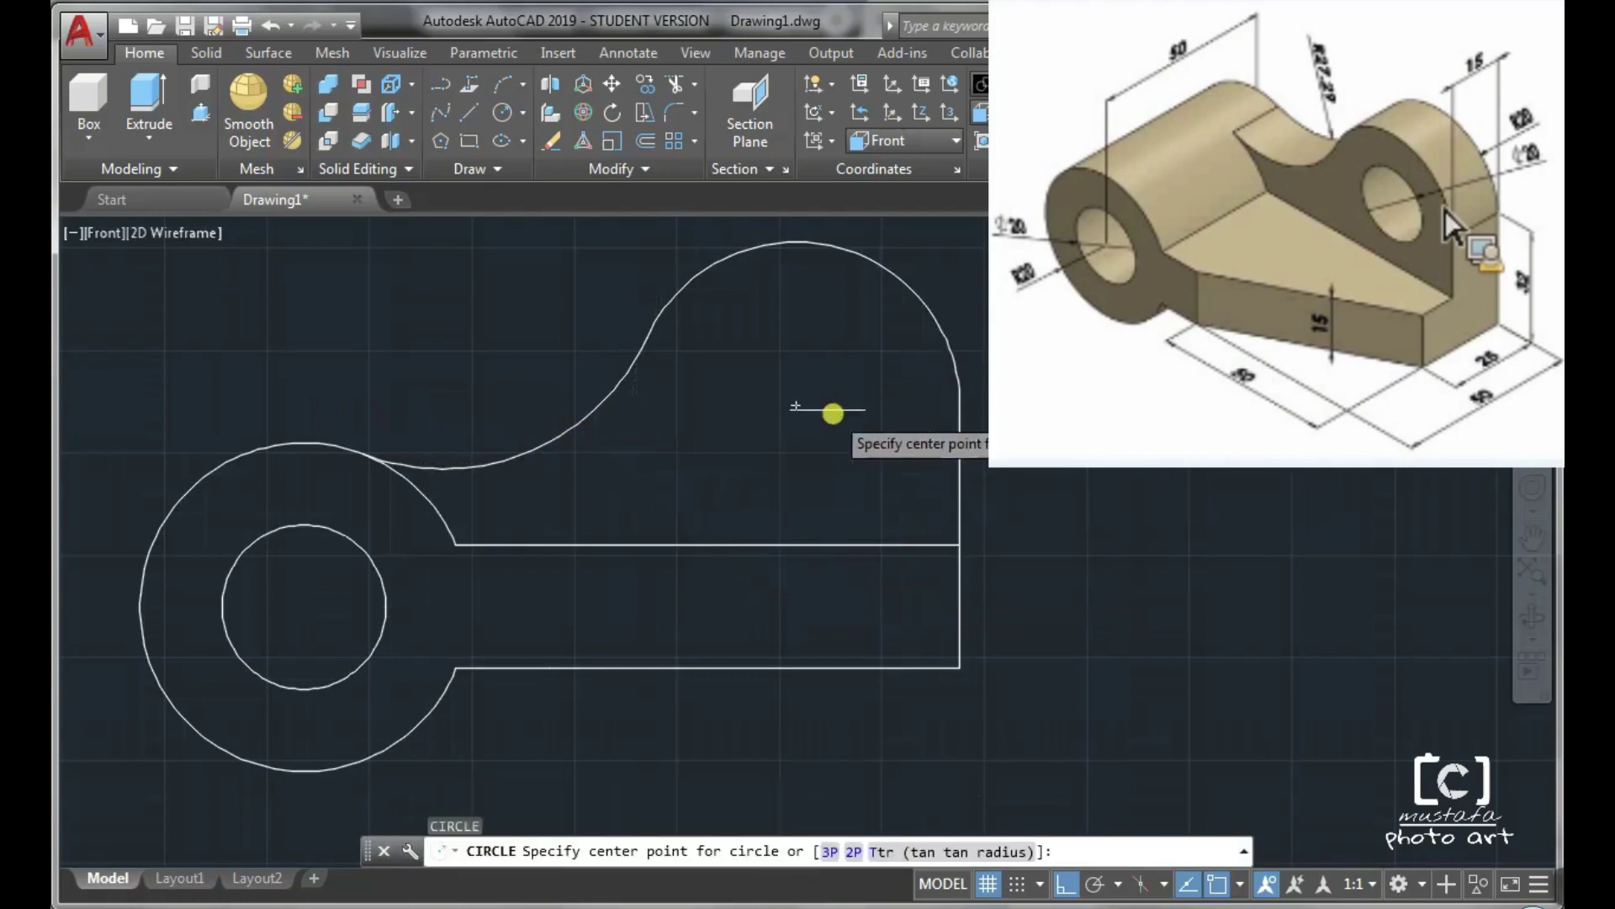
{"action": "left_click", "coordinate": [797, 406]}
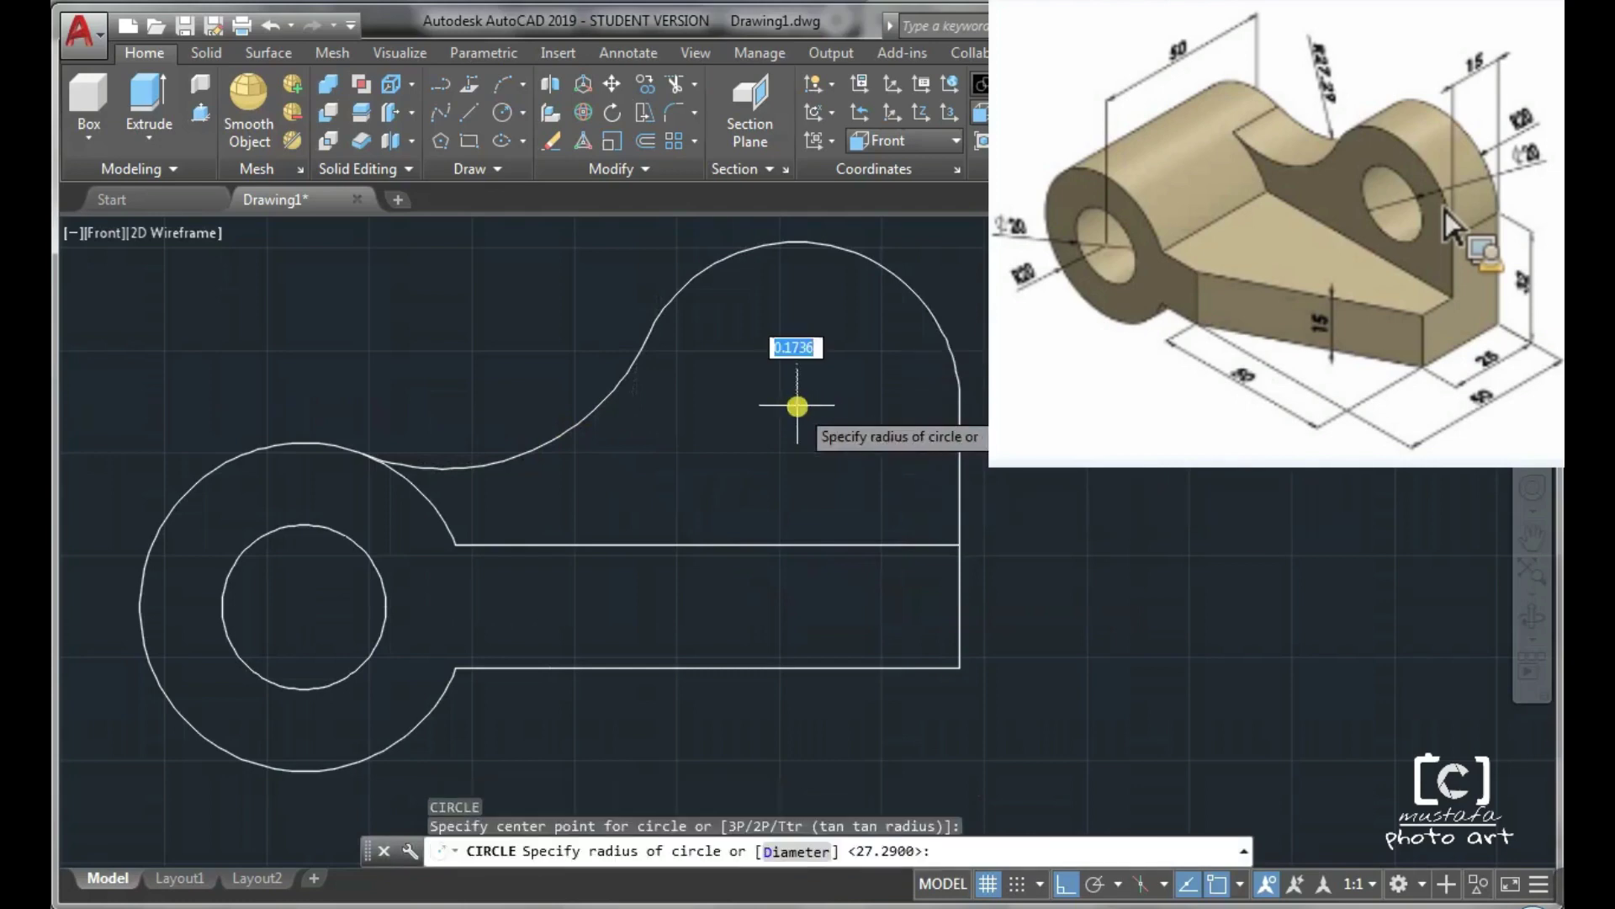
{"action": "type", "text": "1"}
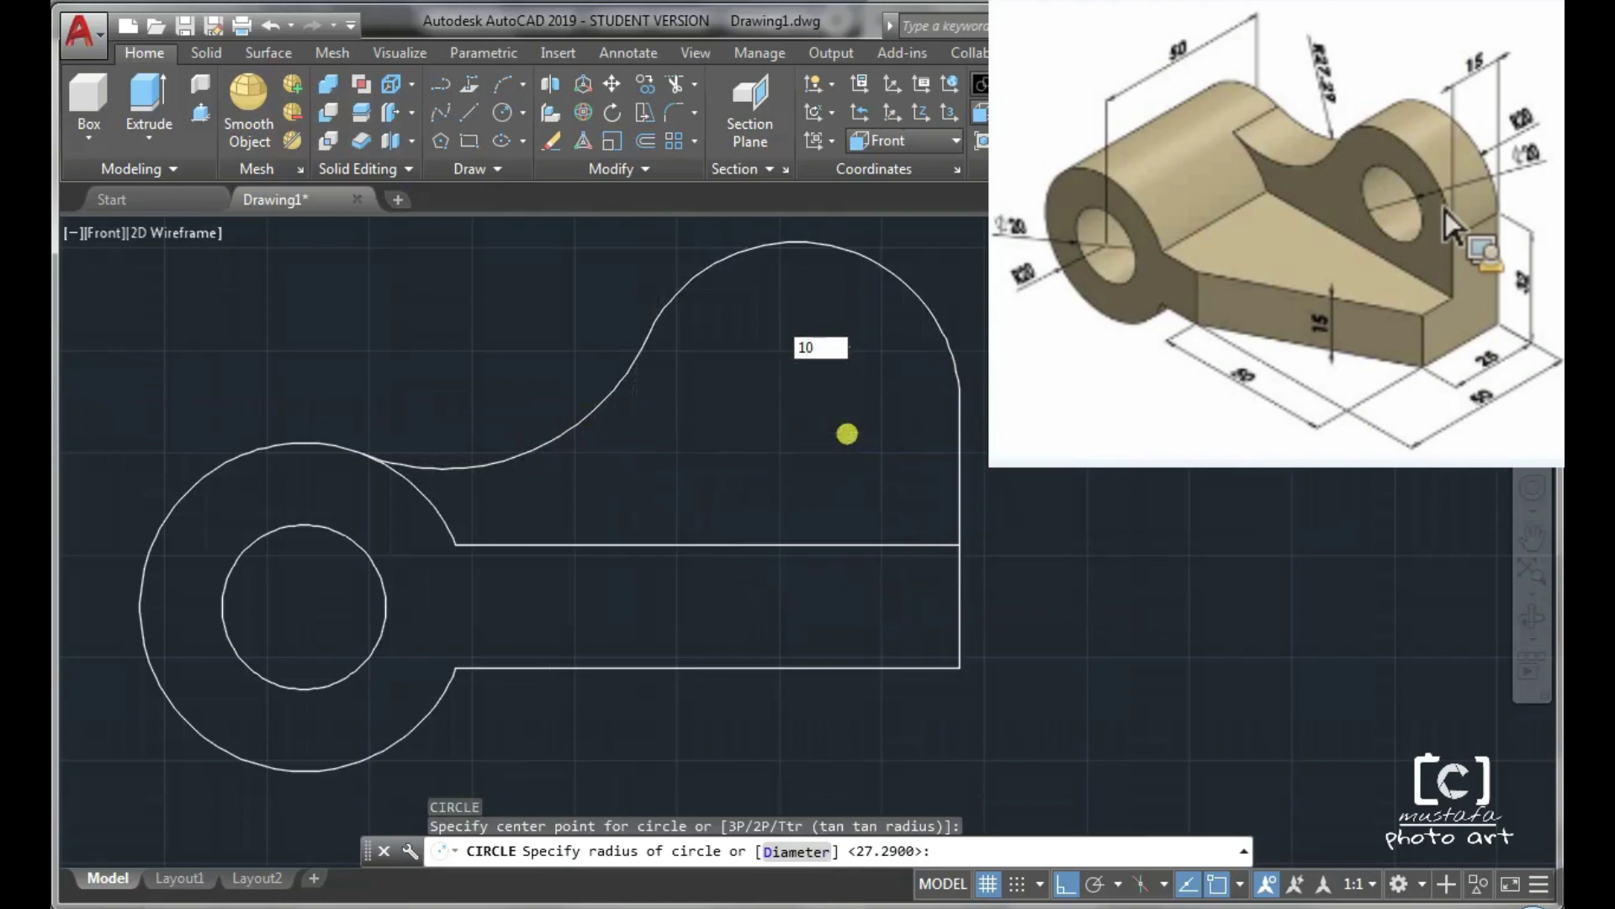
{"action": "type", "text": "0"}
{"action": "key", "text": "Return"}
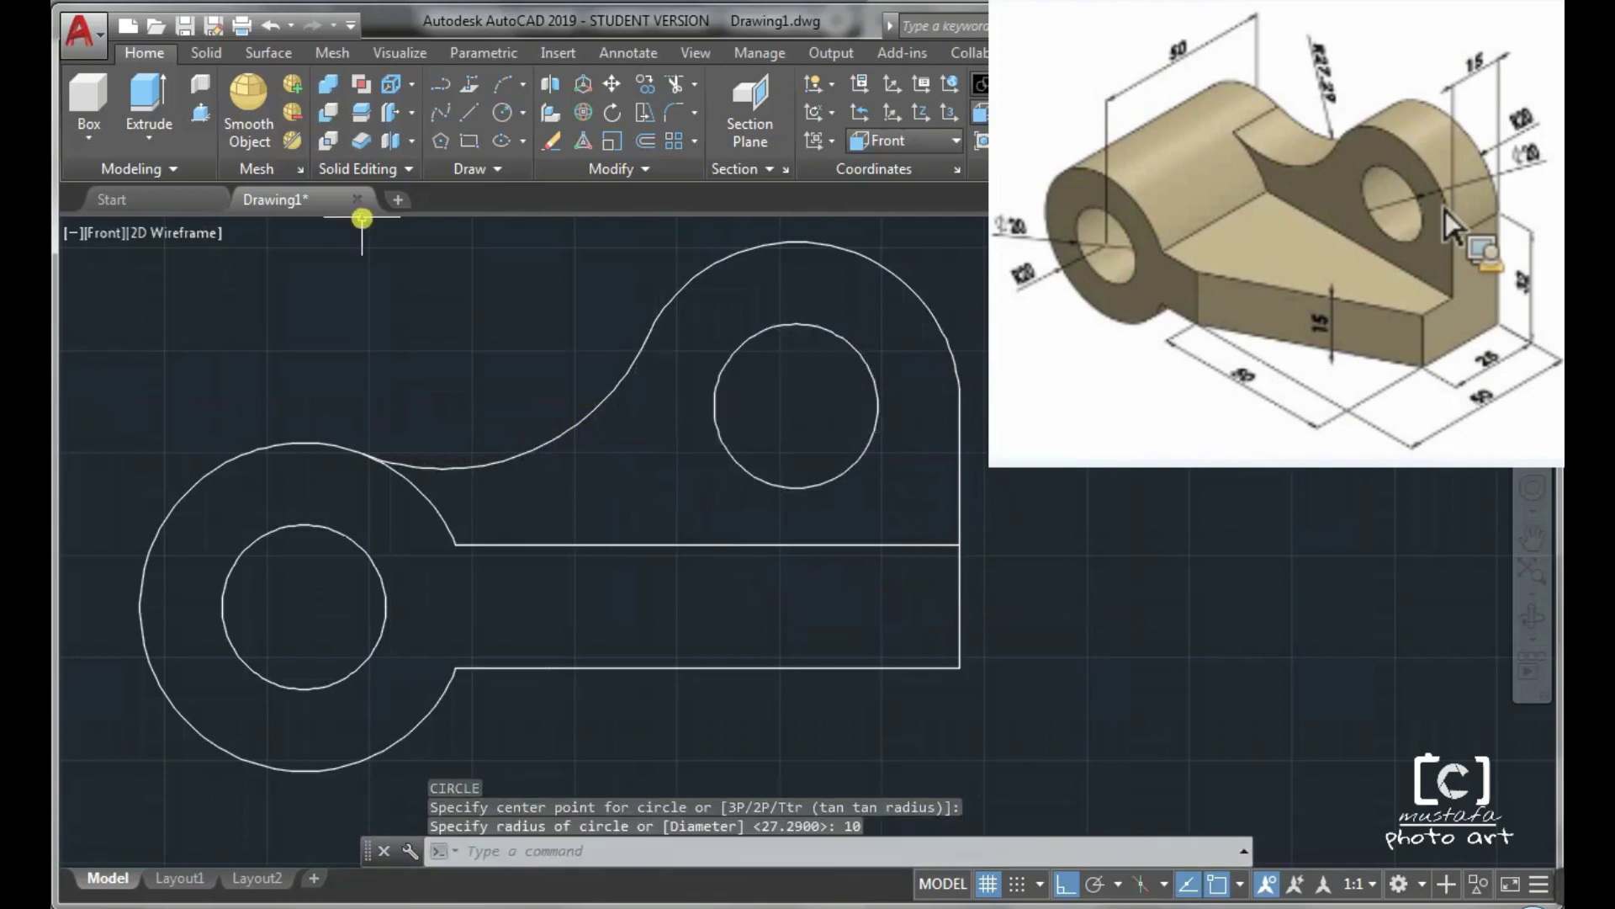
Step: Presspull the area of the left ring and the horizontal arm, without the hole, by 50
{"action": "left_click", "coordinate": [212, 110]}
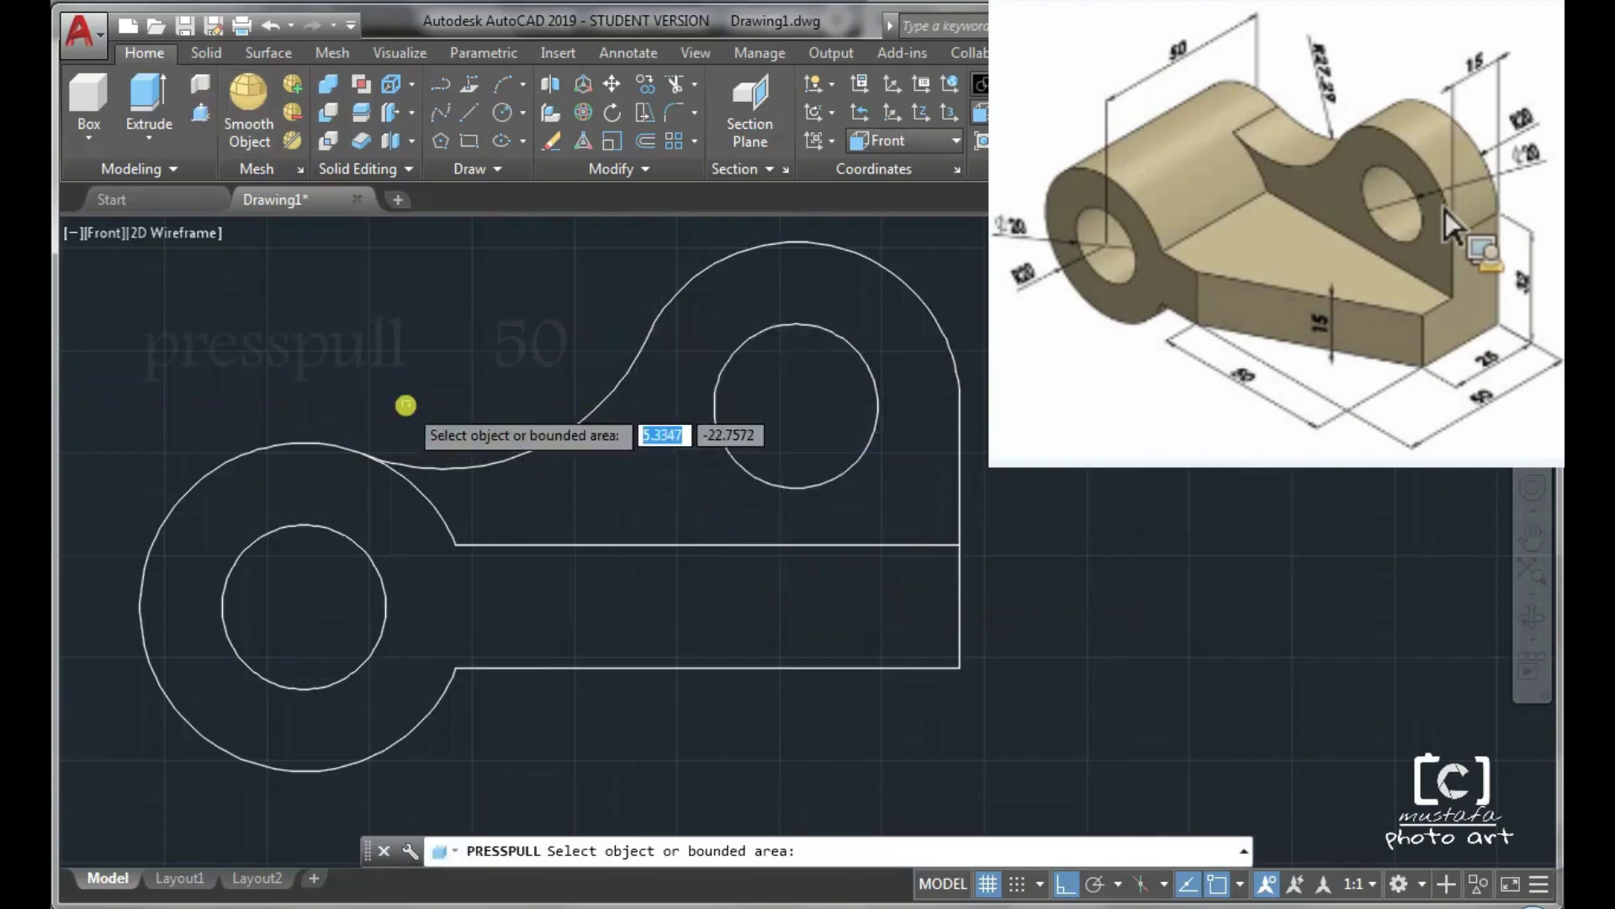
{"action": "left_click", "coordinate": [468, 589]}
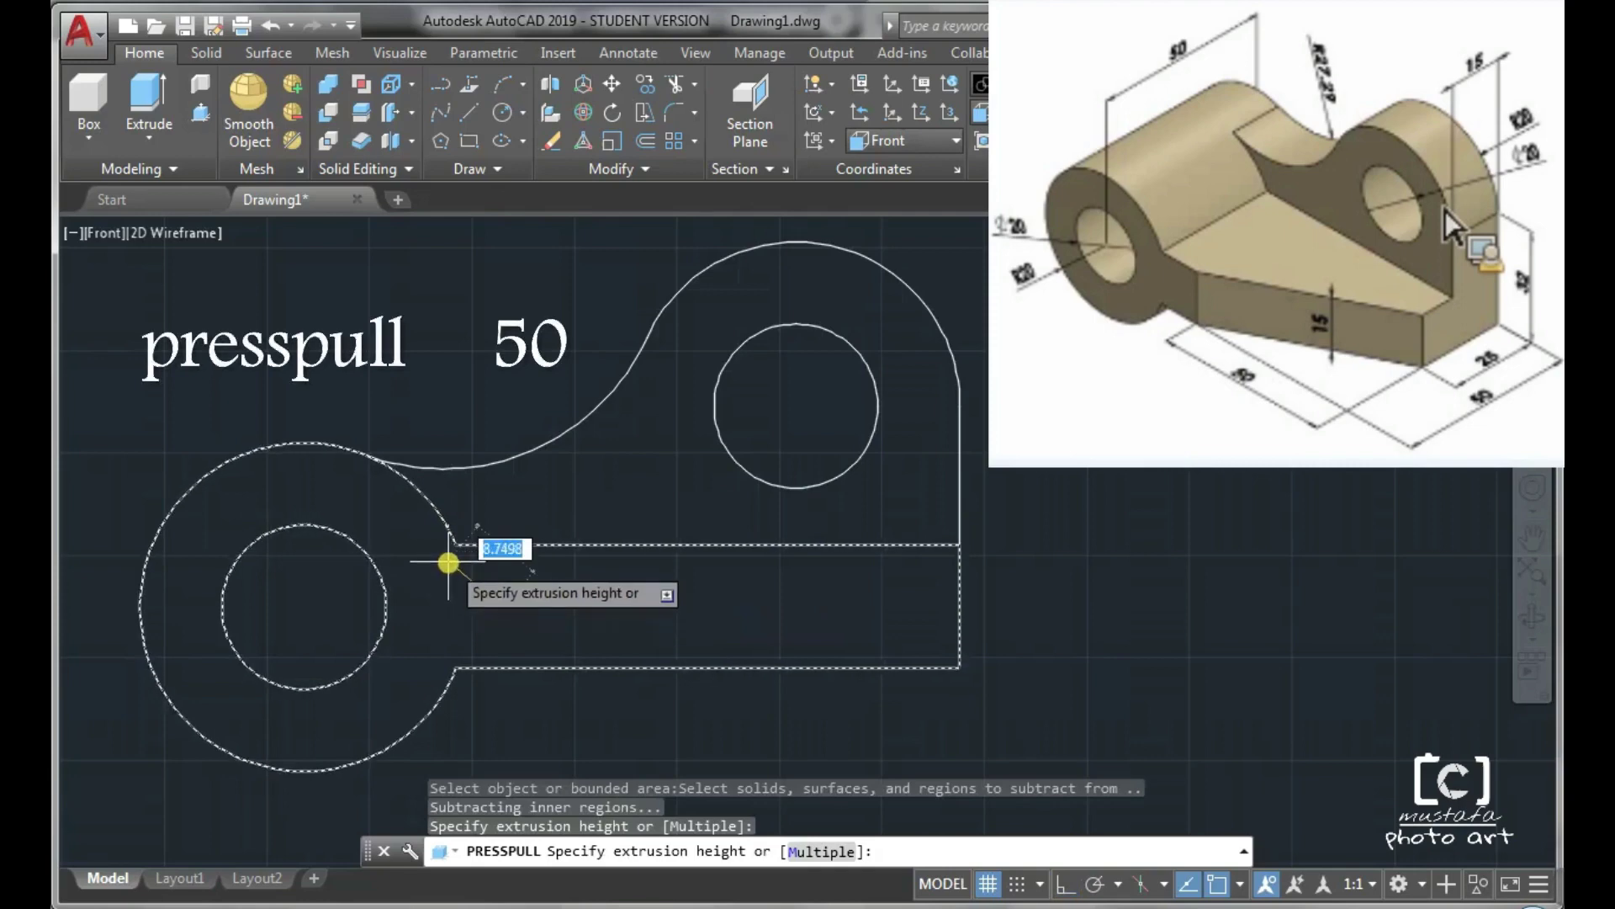
{"action": "type", "text": "50"}
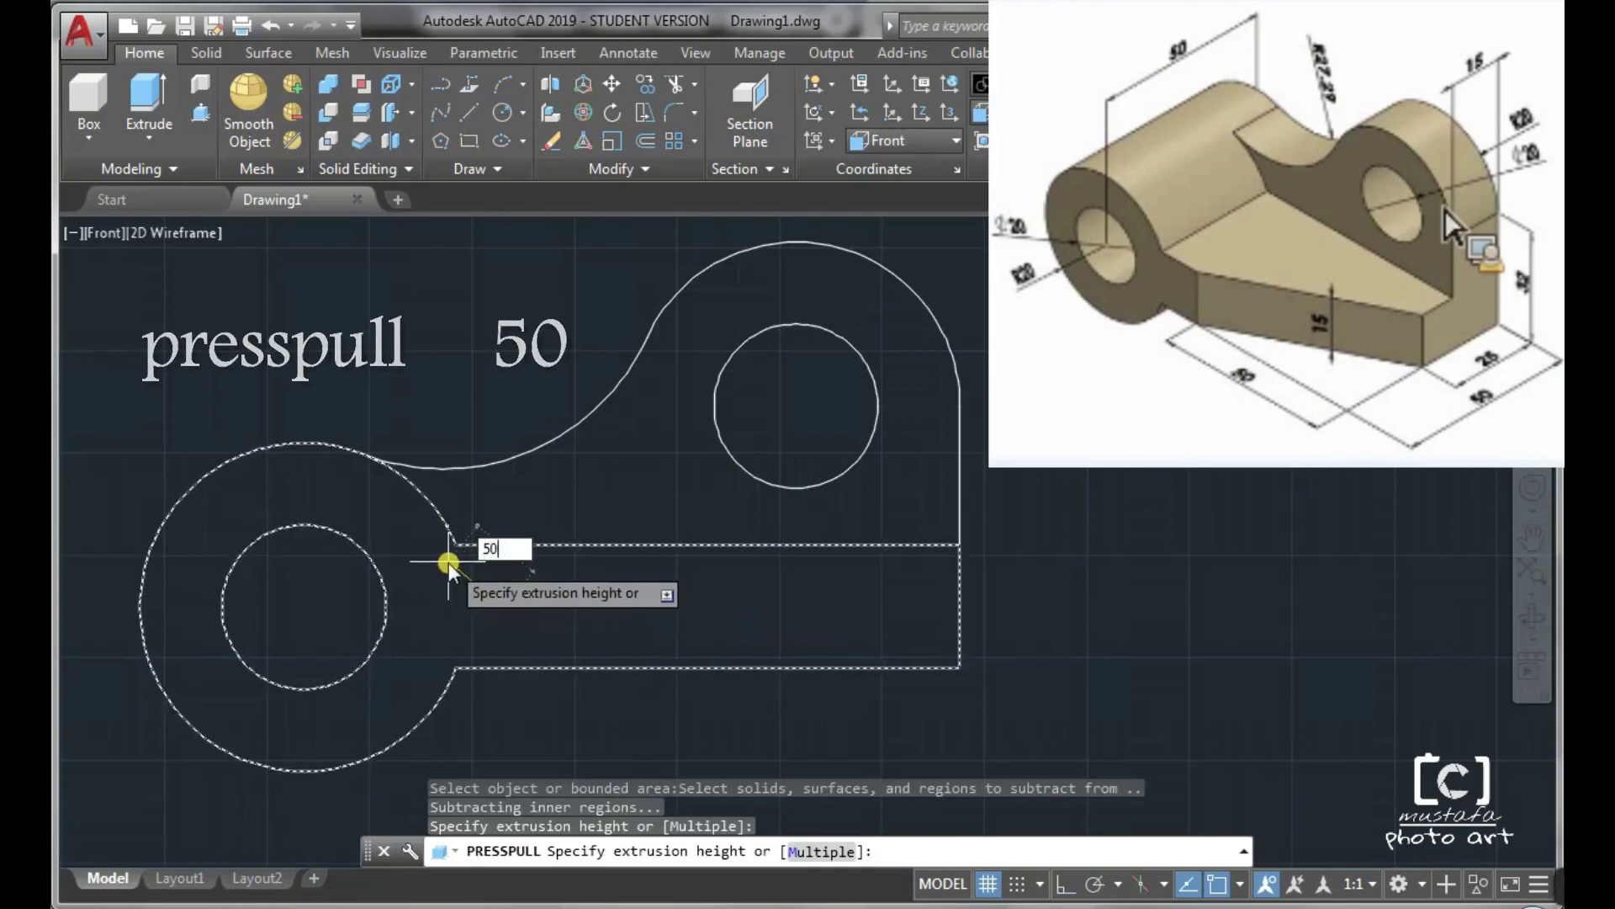
{"action": "key", "text": "Return"}
{"action": "key", "text": "Return"}
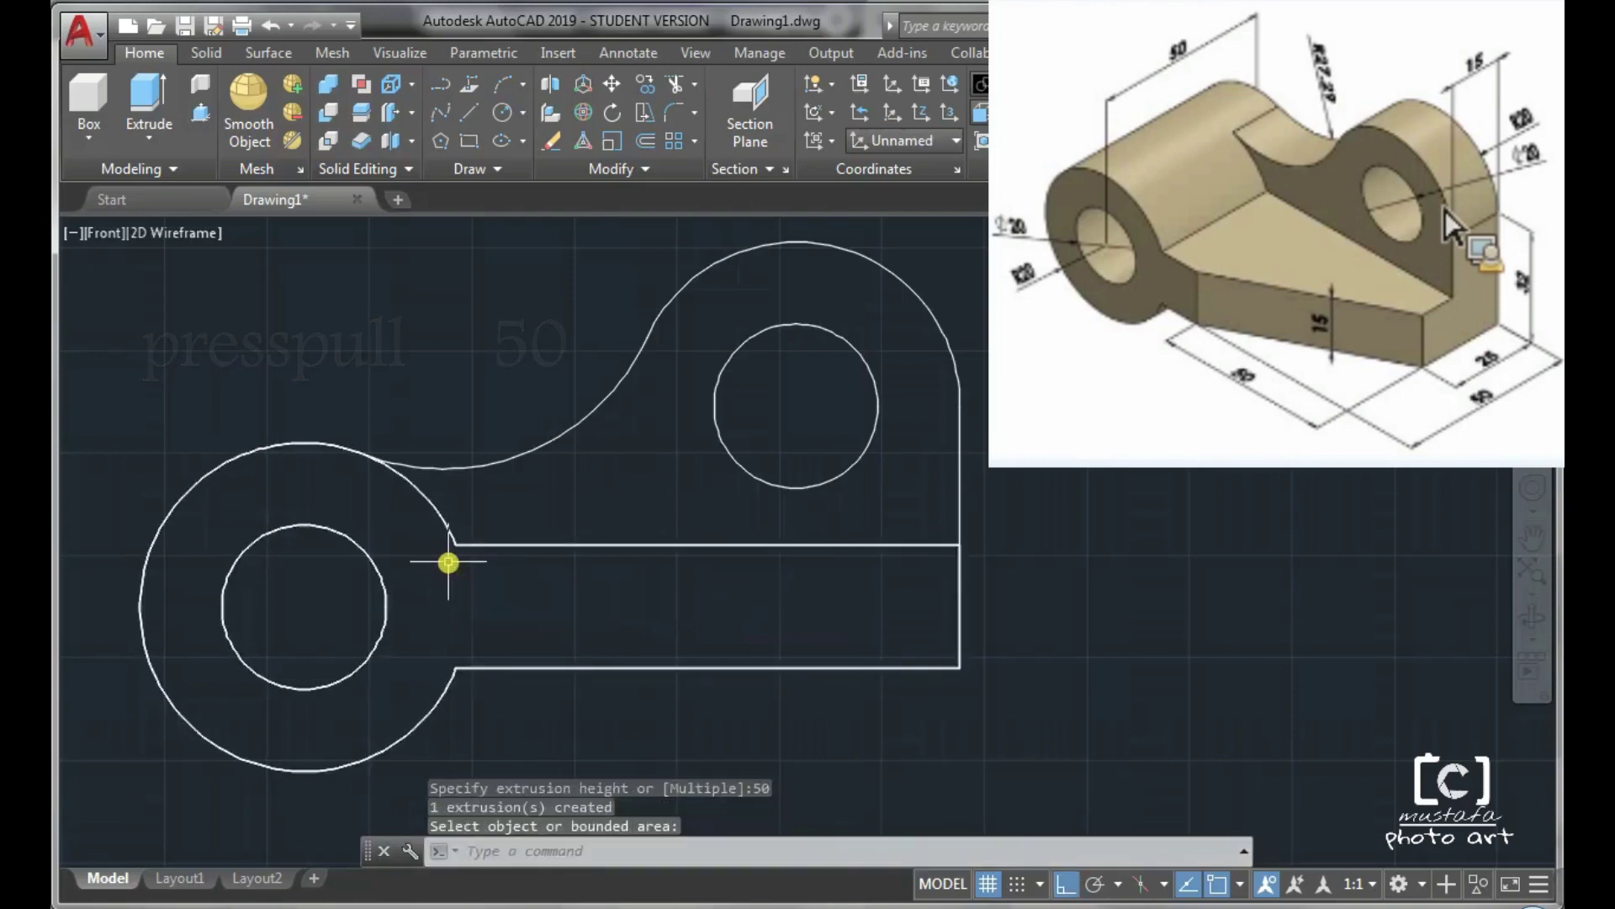
Step: Presspull the area above the arm, around the upper right hole, by 15
{"action": "left_click", "coordinate": [201, 114]}
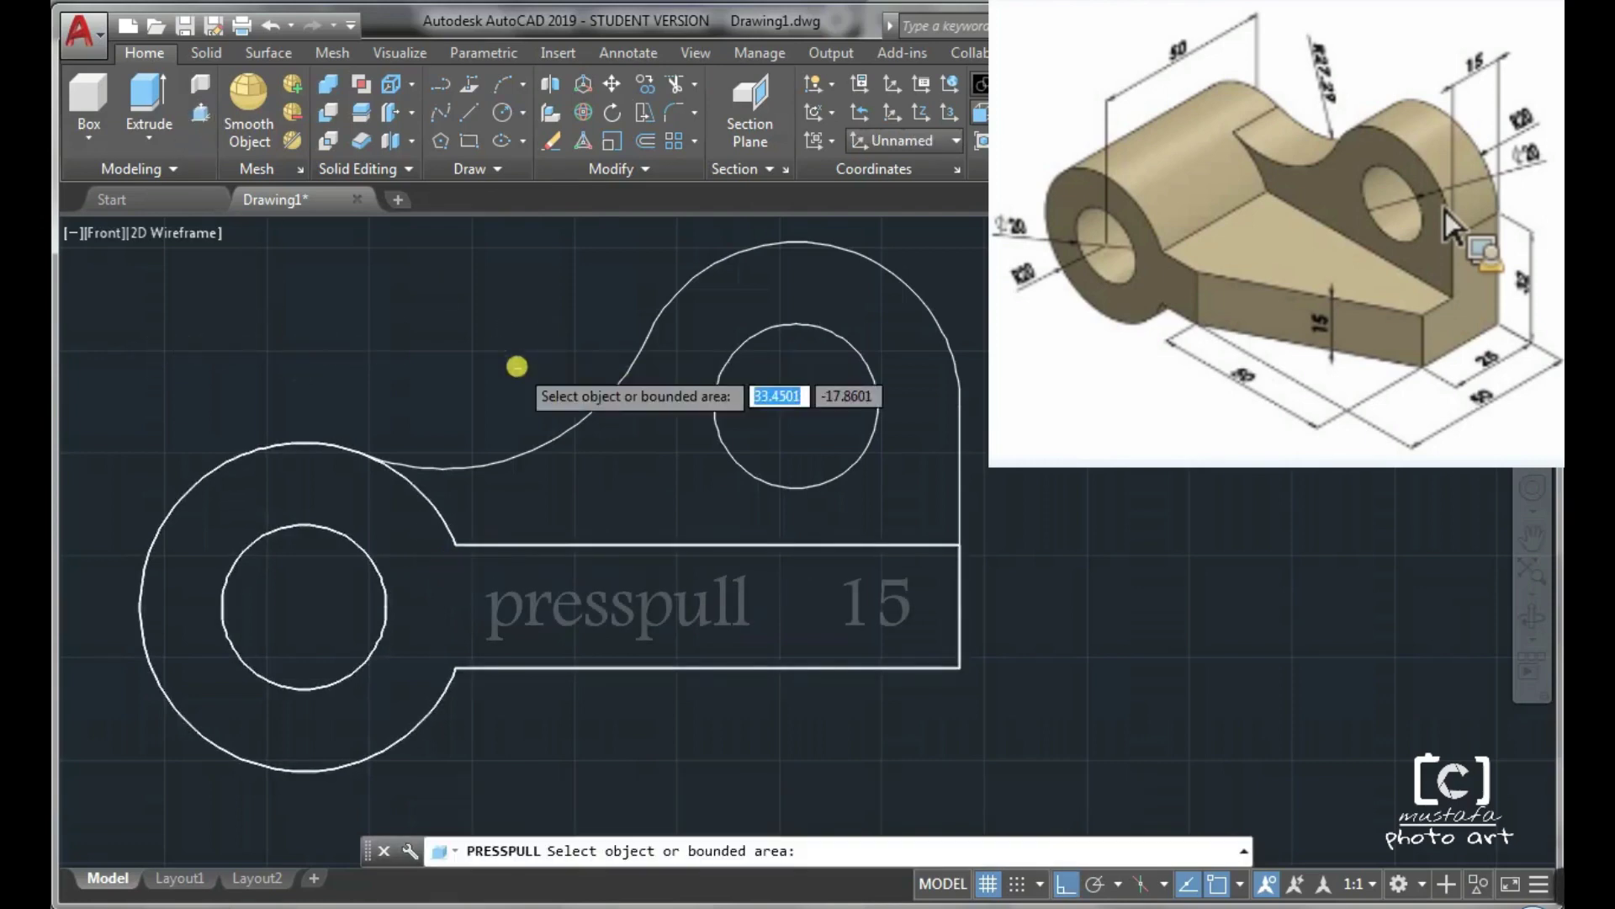
{"action": "left_click", "coordinate": [692, 486]}
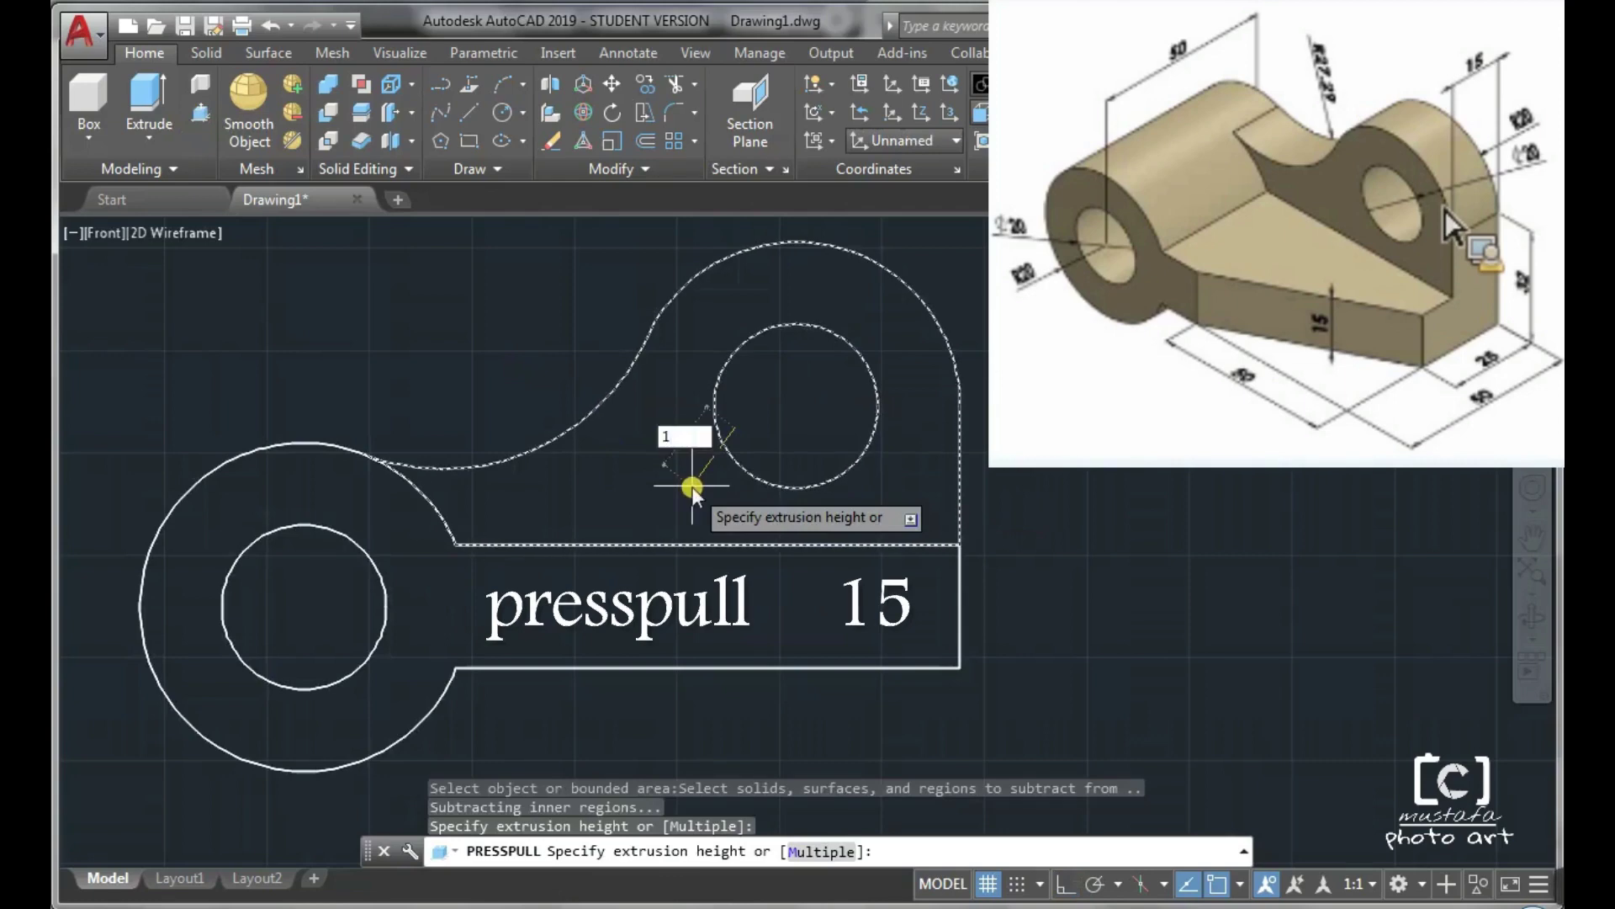
{"action": "type", "text": "15"}
{"action": "key", "text": "Return"}
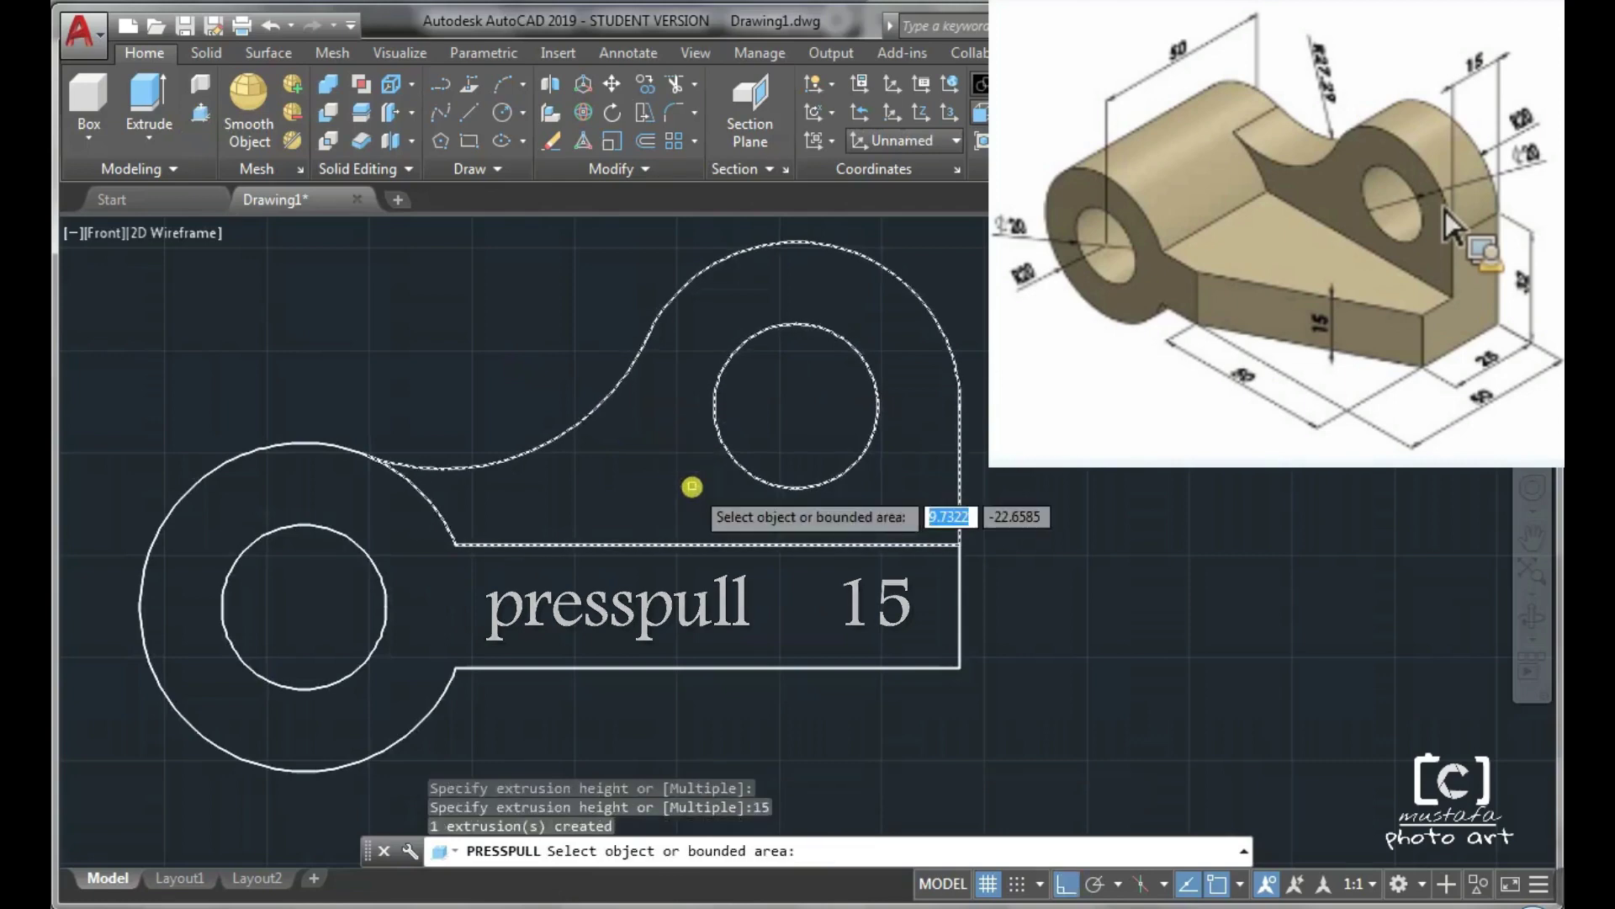
{"action": "key", "text": "Return"}
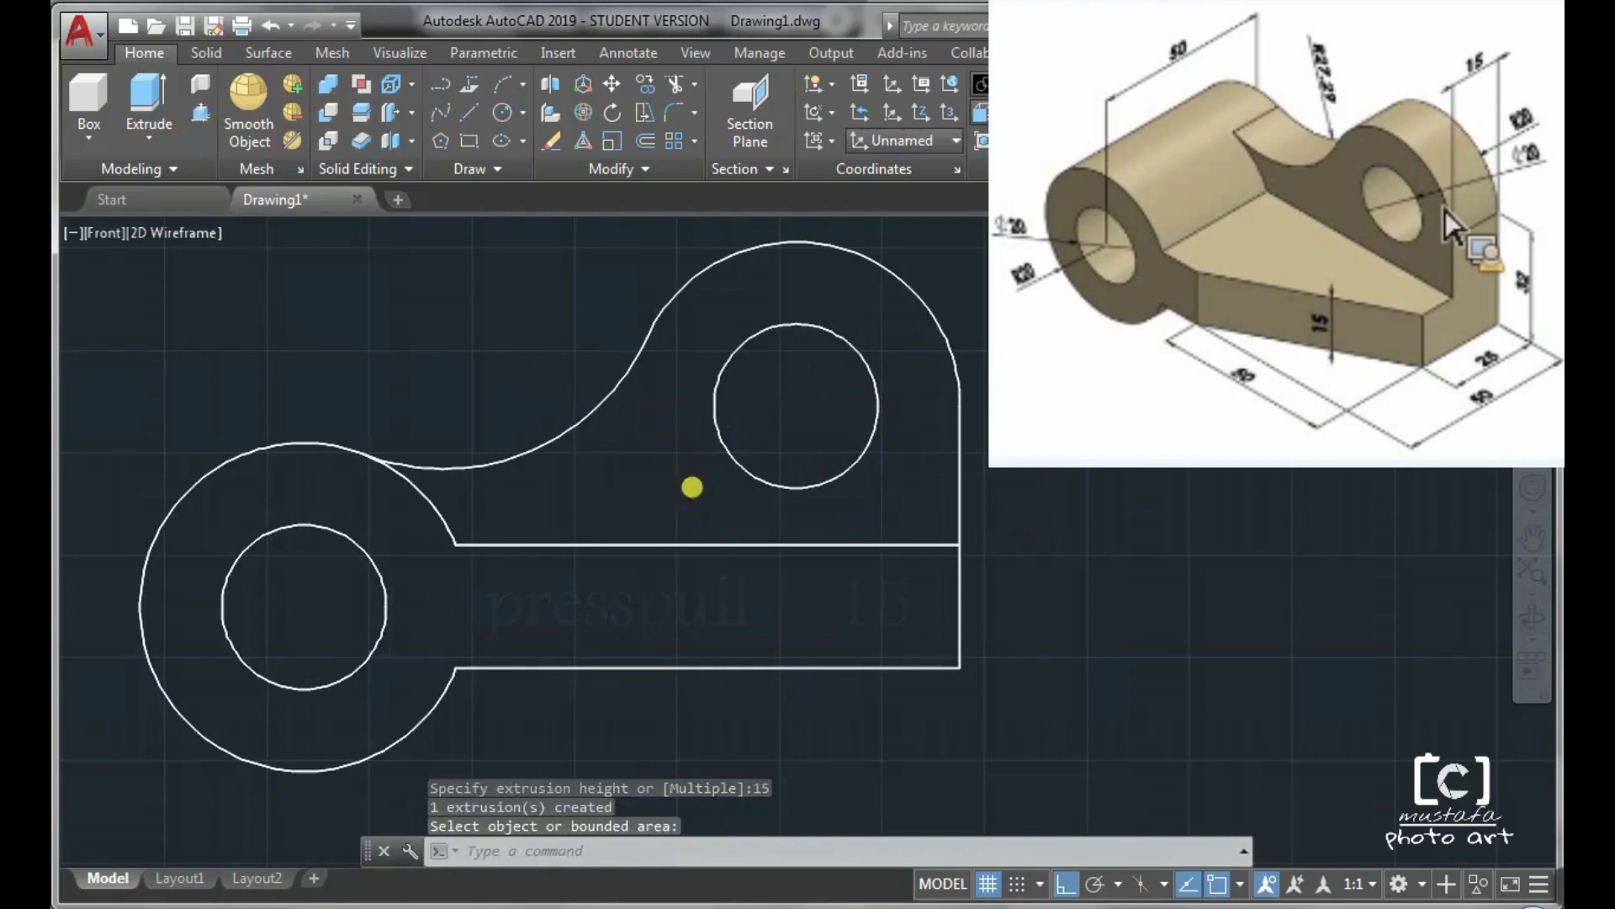
Step: Show the bracket in an angled 3D view with the Conceptual visual style
{"action": "right_click", "coordinate": [692, 486]}
{"action": "left_click", "coordinate": [620, 465]}
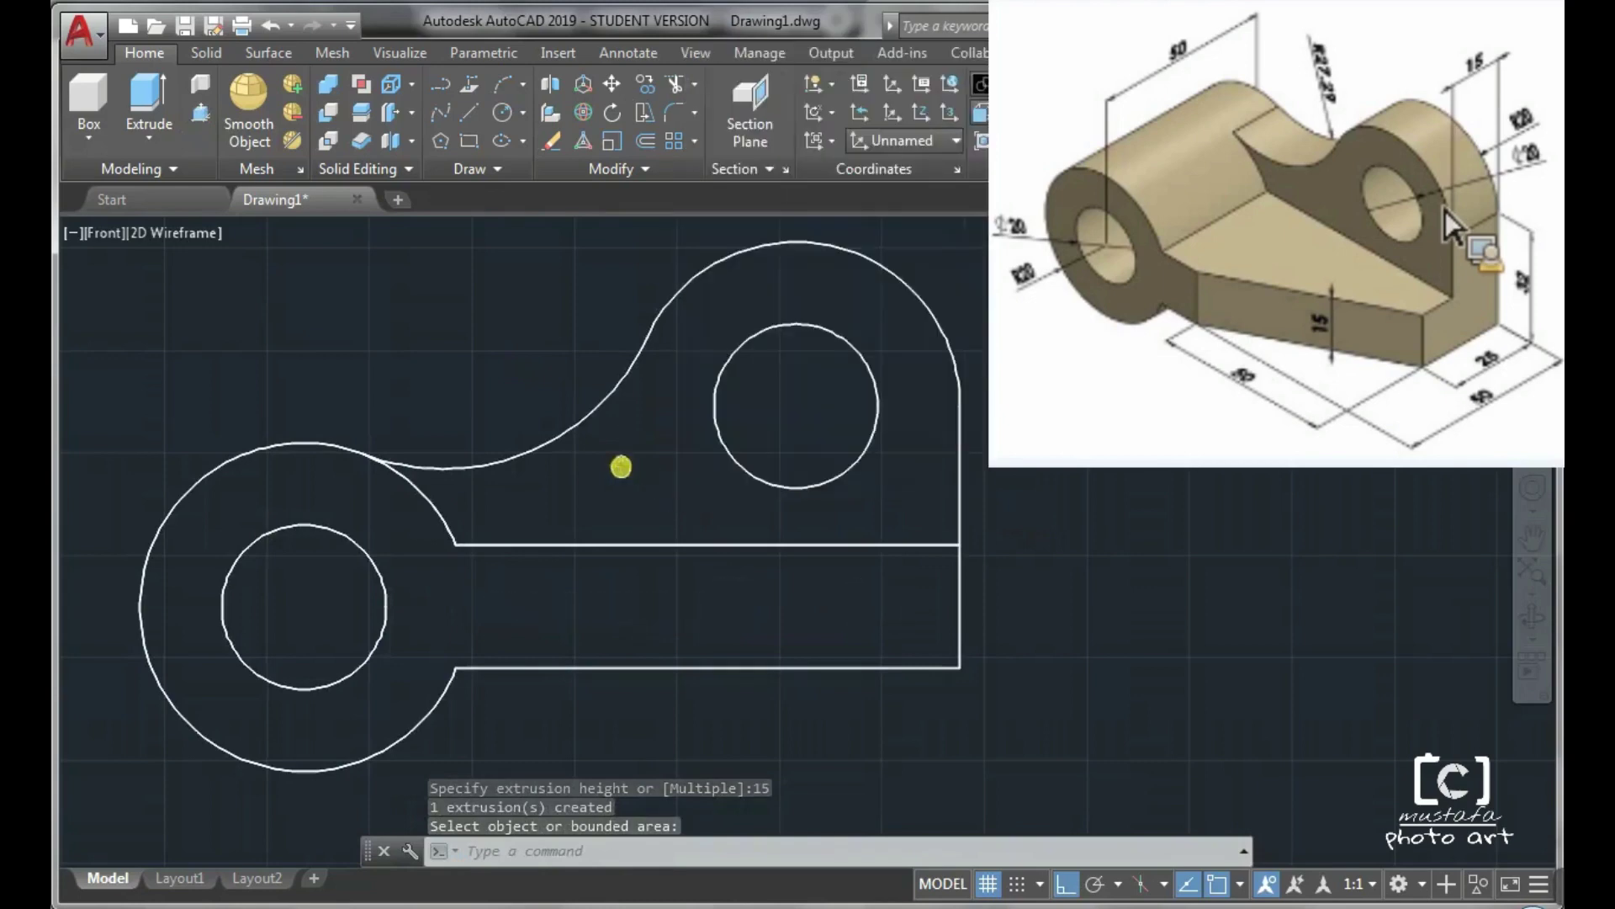
{"action": "mouse_move", "coordinate": [620, 465]}
{"action": "middle_mouse_down"}
{"action": "mouse_move", "coordinate": [557, 468]}
{"action": "mouse_move", "coordinate": [606, 446]}
{"action": "mouse_move", "coordinate": [559, 497]}
{"action": "mouse_move", "coordinate": [630, 513]}
{"action": "middle_mouse_up"}
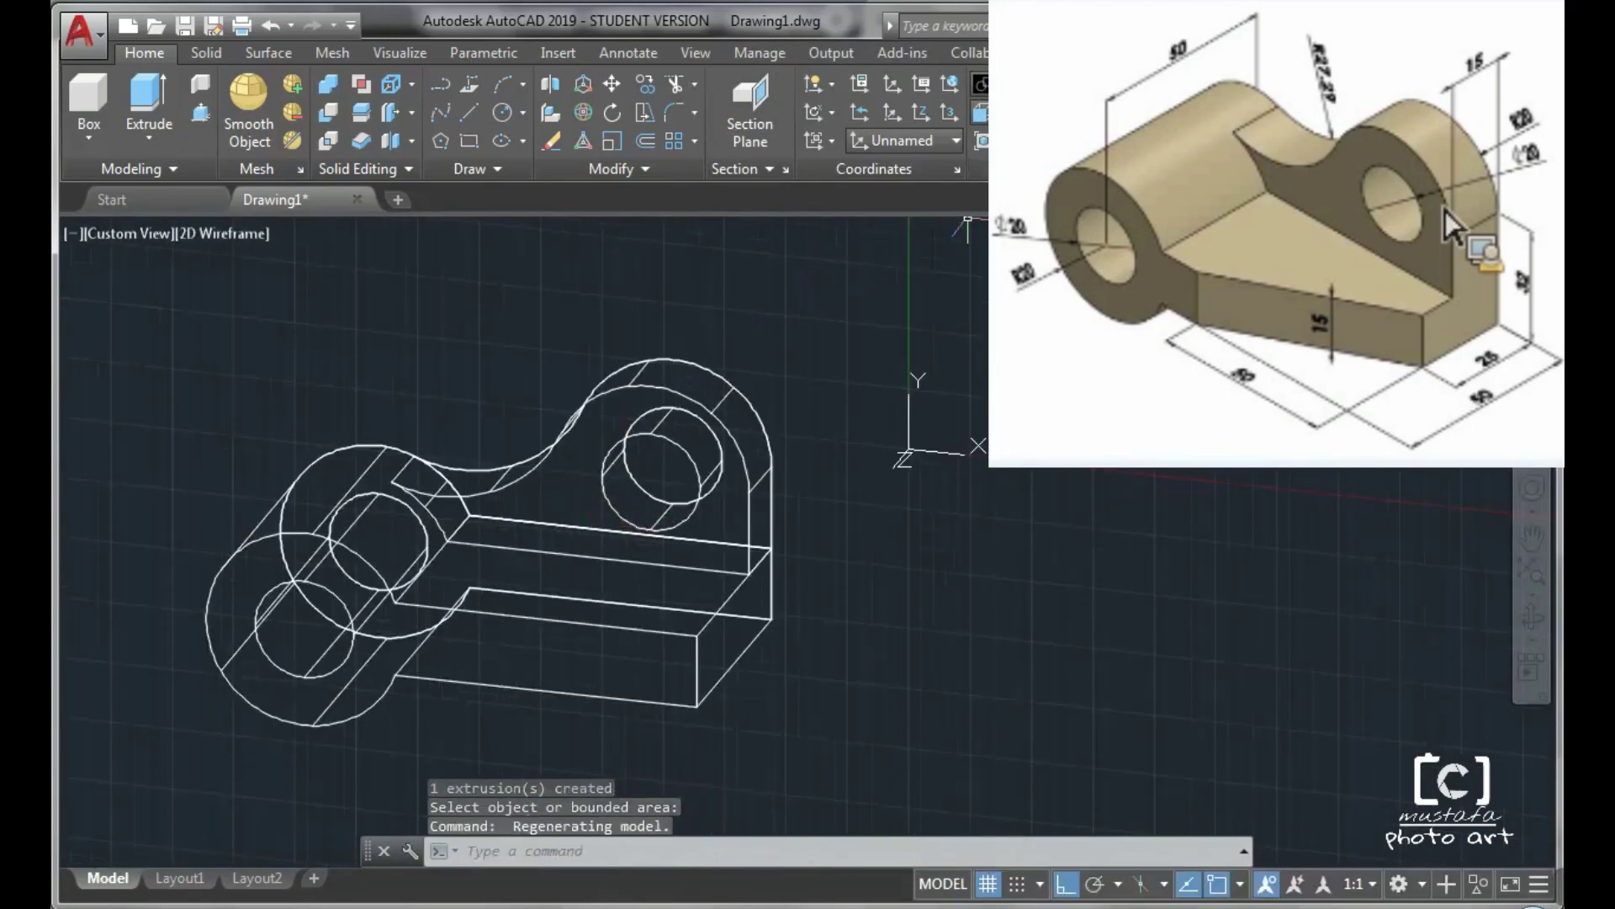
{"action": "left_click", "coordinate": [1030, 112]}
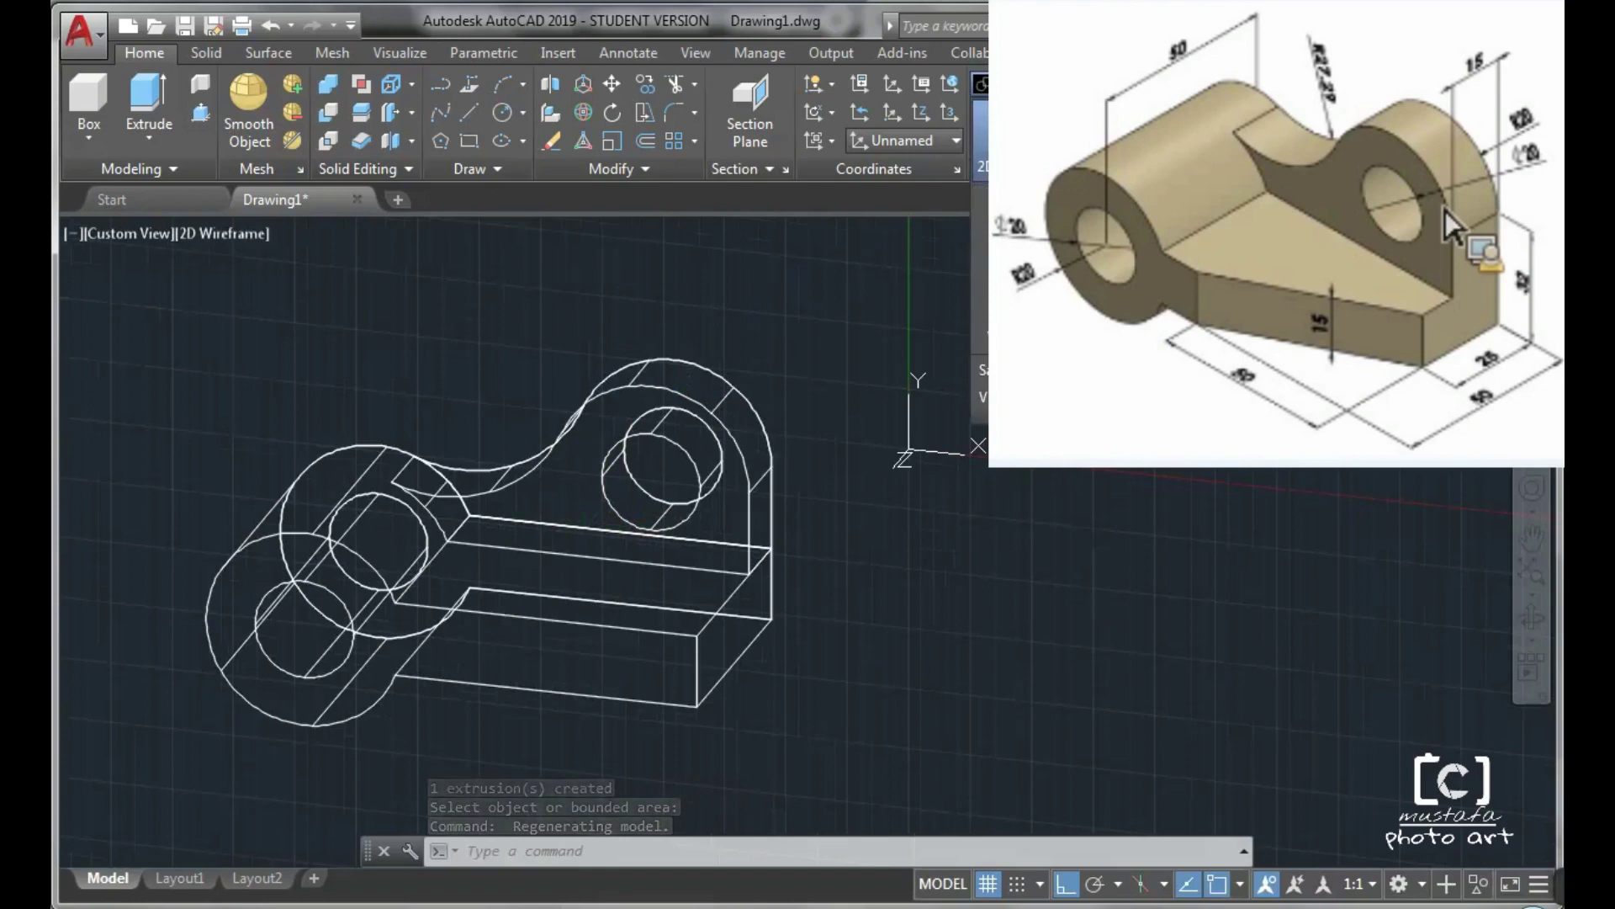
{"action": "left_click", "coordinate": [1109, 134]}
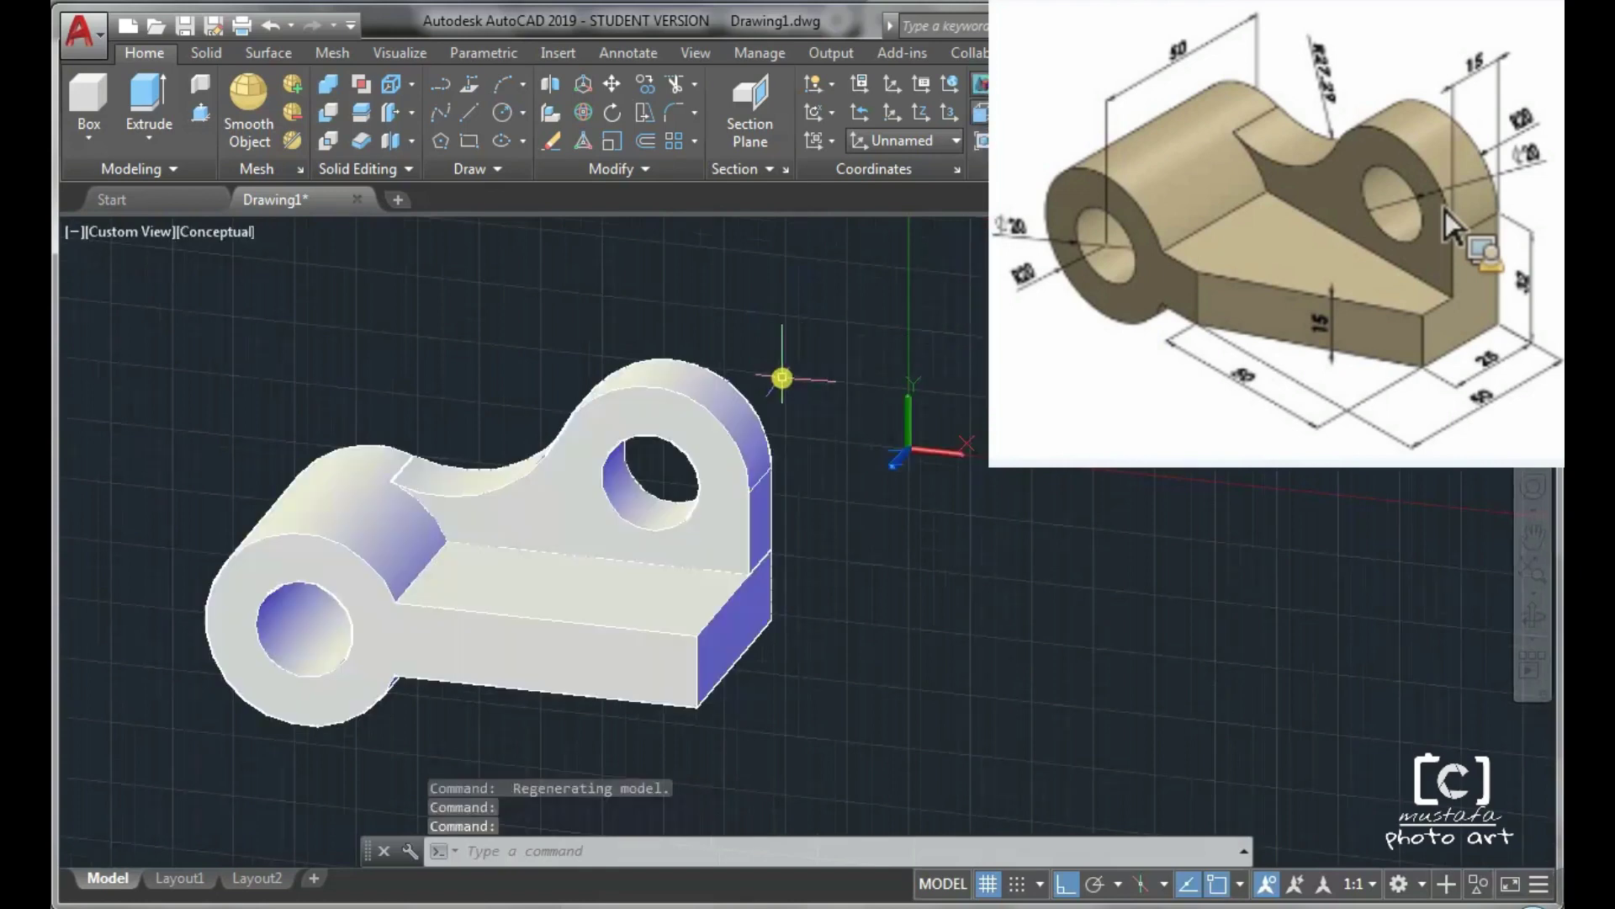
{"action": "mouse_move", "coordinate": [781, 378]}
{"action": "middle_mouse_down", "text": "shift"}
{"action": "mouse_move", "coordinate": [760, 361]}
{"action": "mouse_move", "coordinate": [684, 426]}
{"action": "mouse_move", "coordinate": [786, 414]}
{"action": "middle_mouse_up", "text": "shift"}
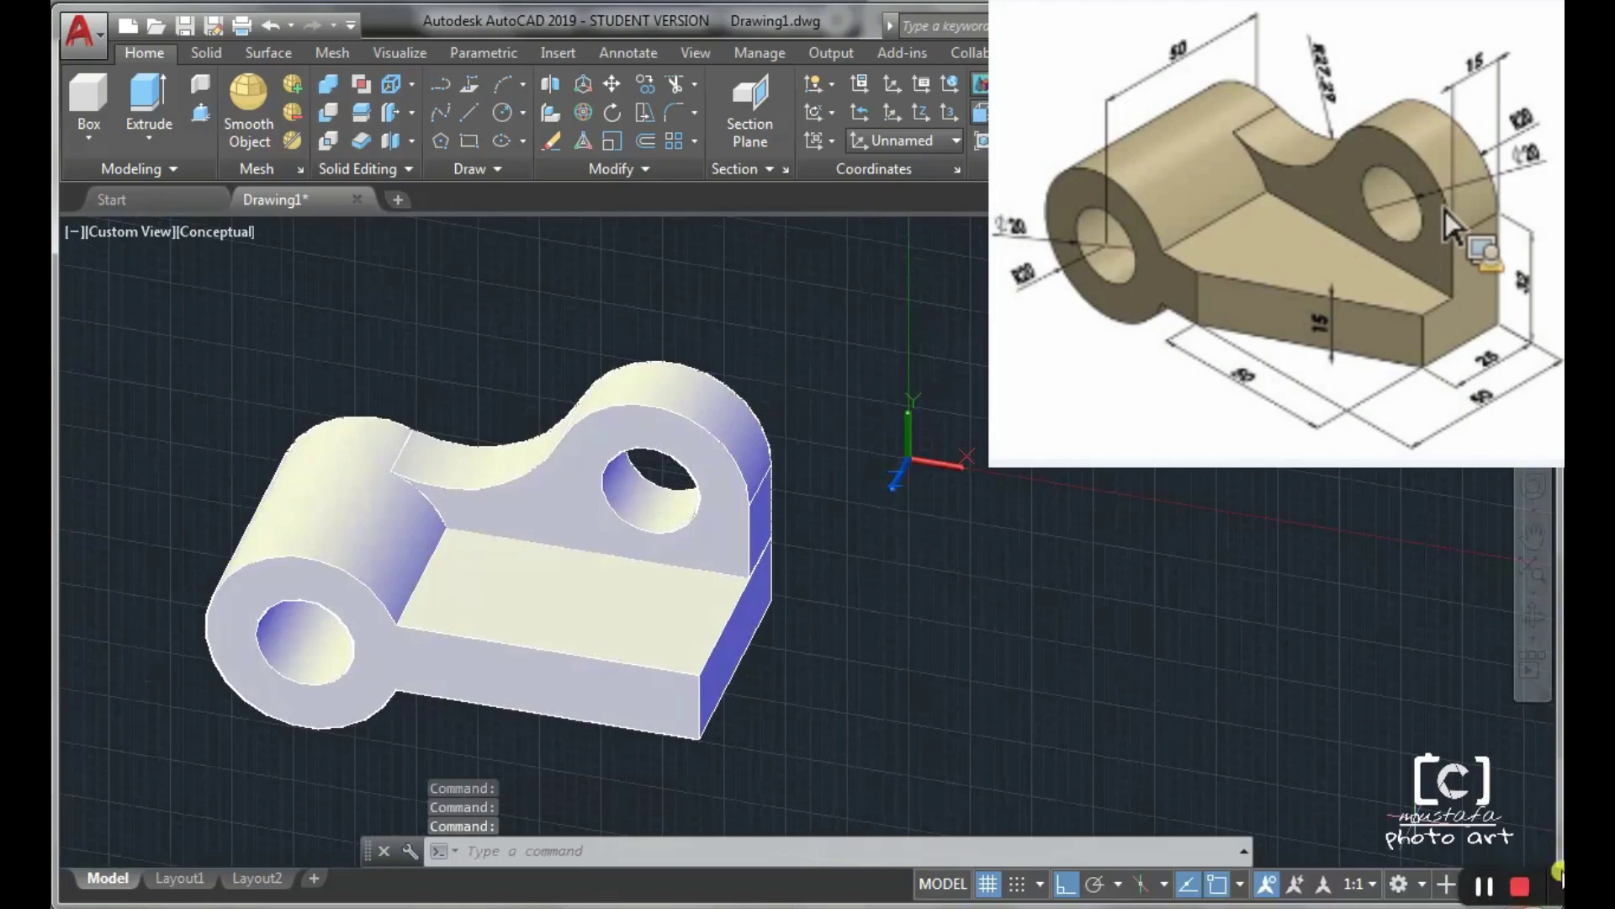
Step: In the Top view, move the whole bracket from its lower right corner to a free spot up and right of the origin, with Ortho off
{"action": "mouse_move", "coordinate": [1563, 876]}
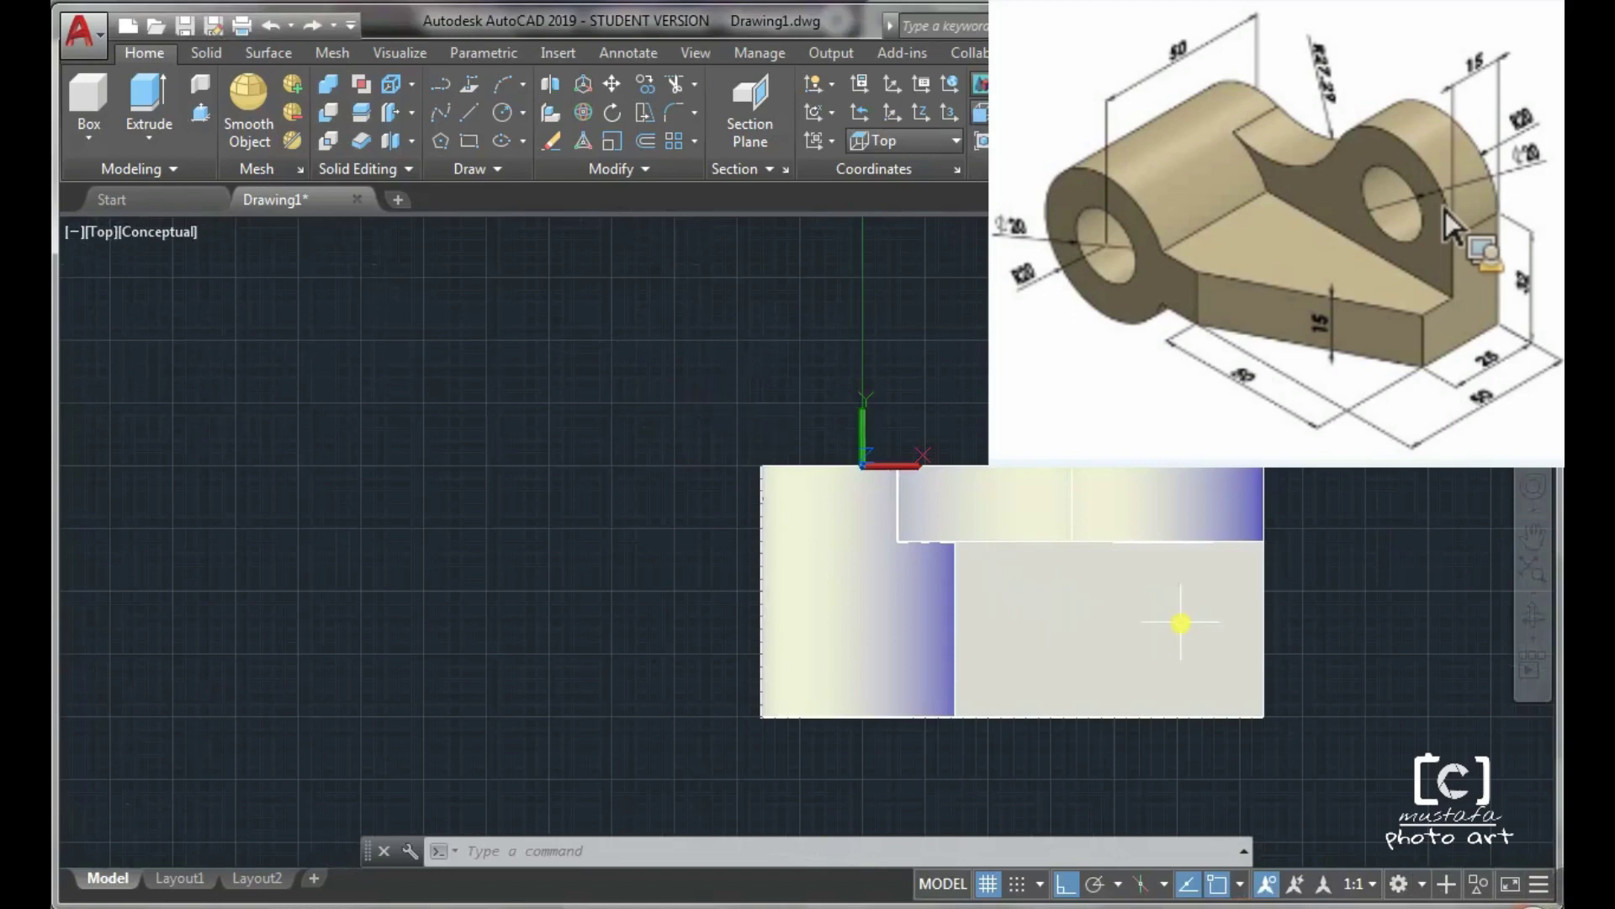
{"action": "left_click", "coordinate": [731, 396]}
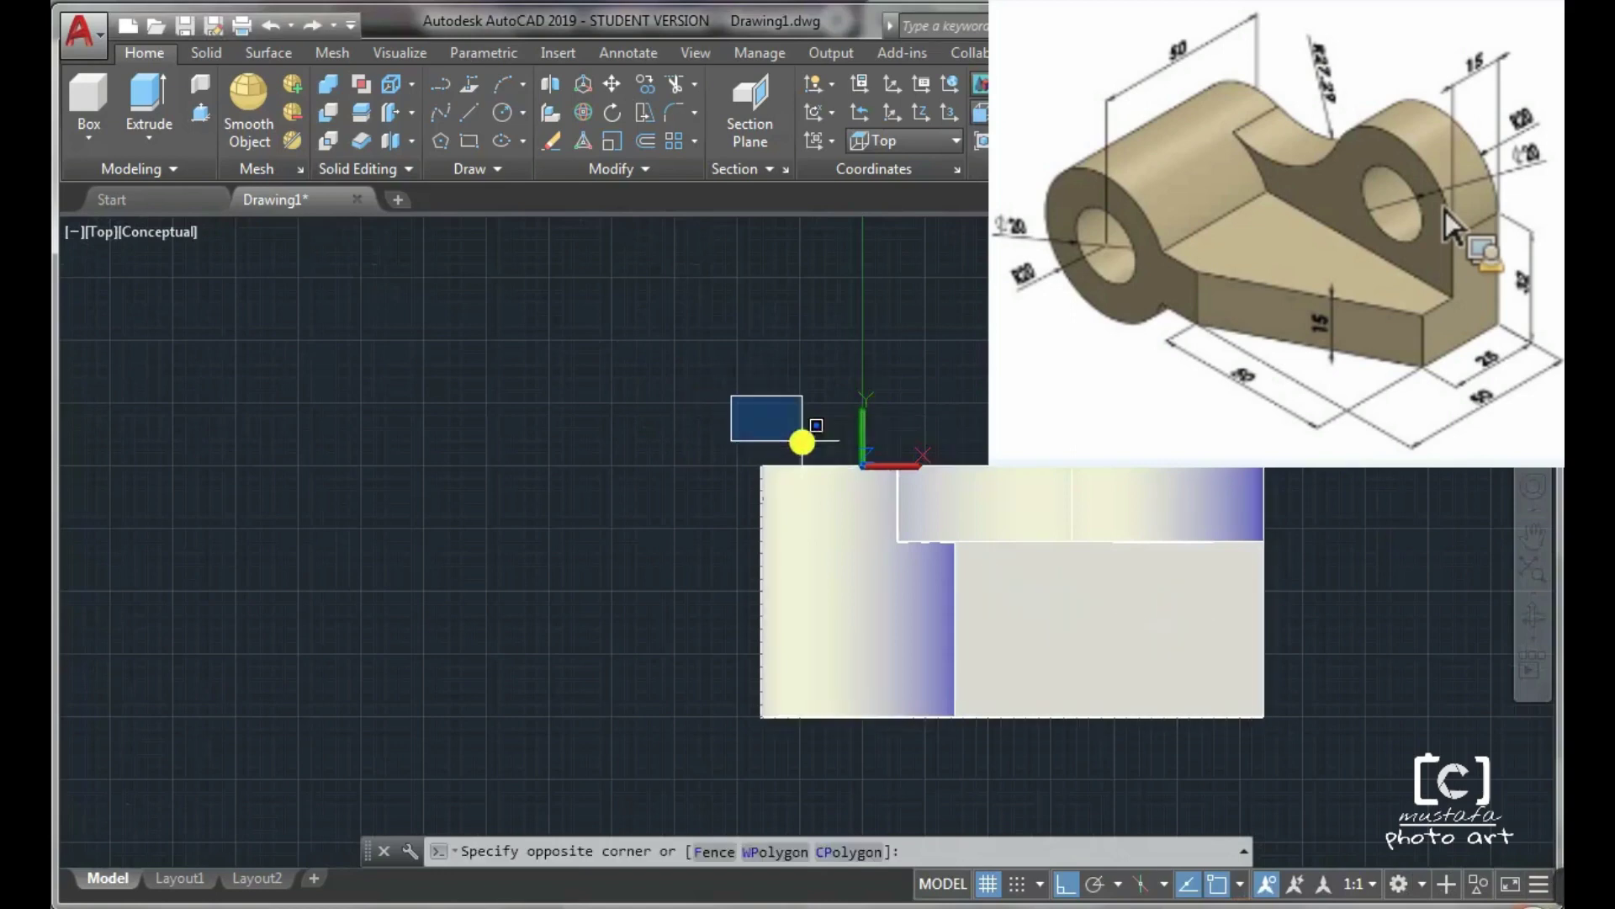
{"action": "left_click", "coordinate": [1311, 765]}
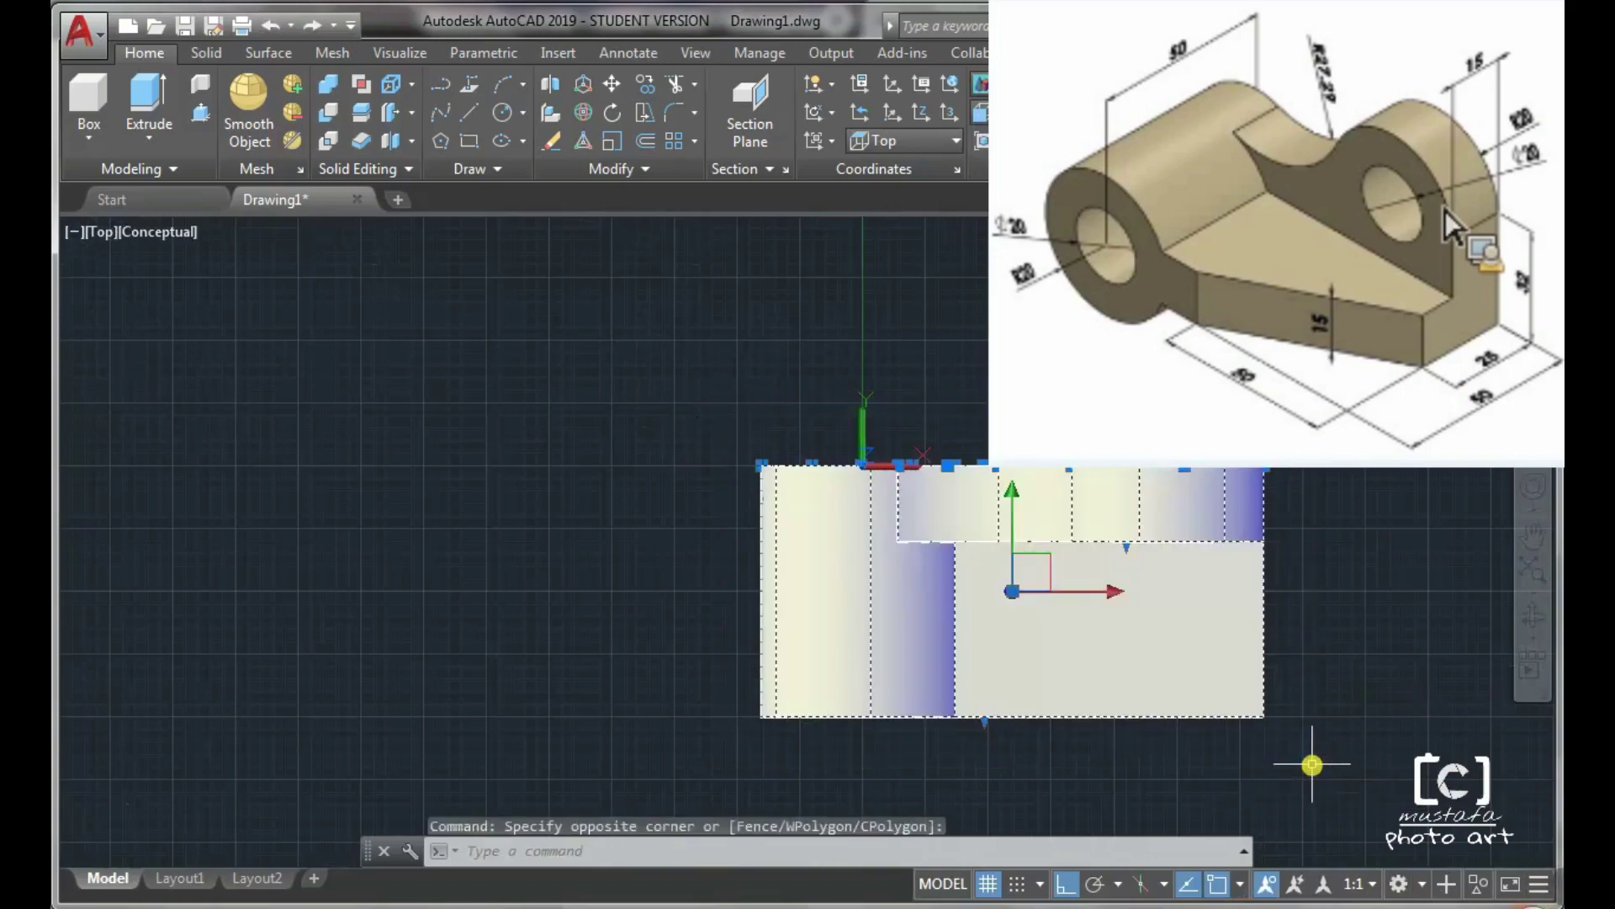
{"action": "key", "text": "Return"}
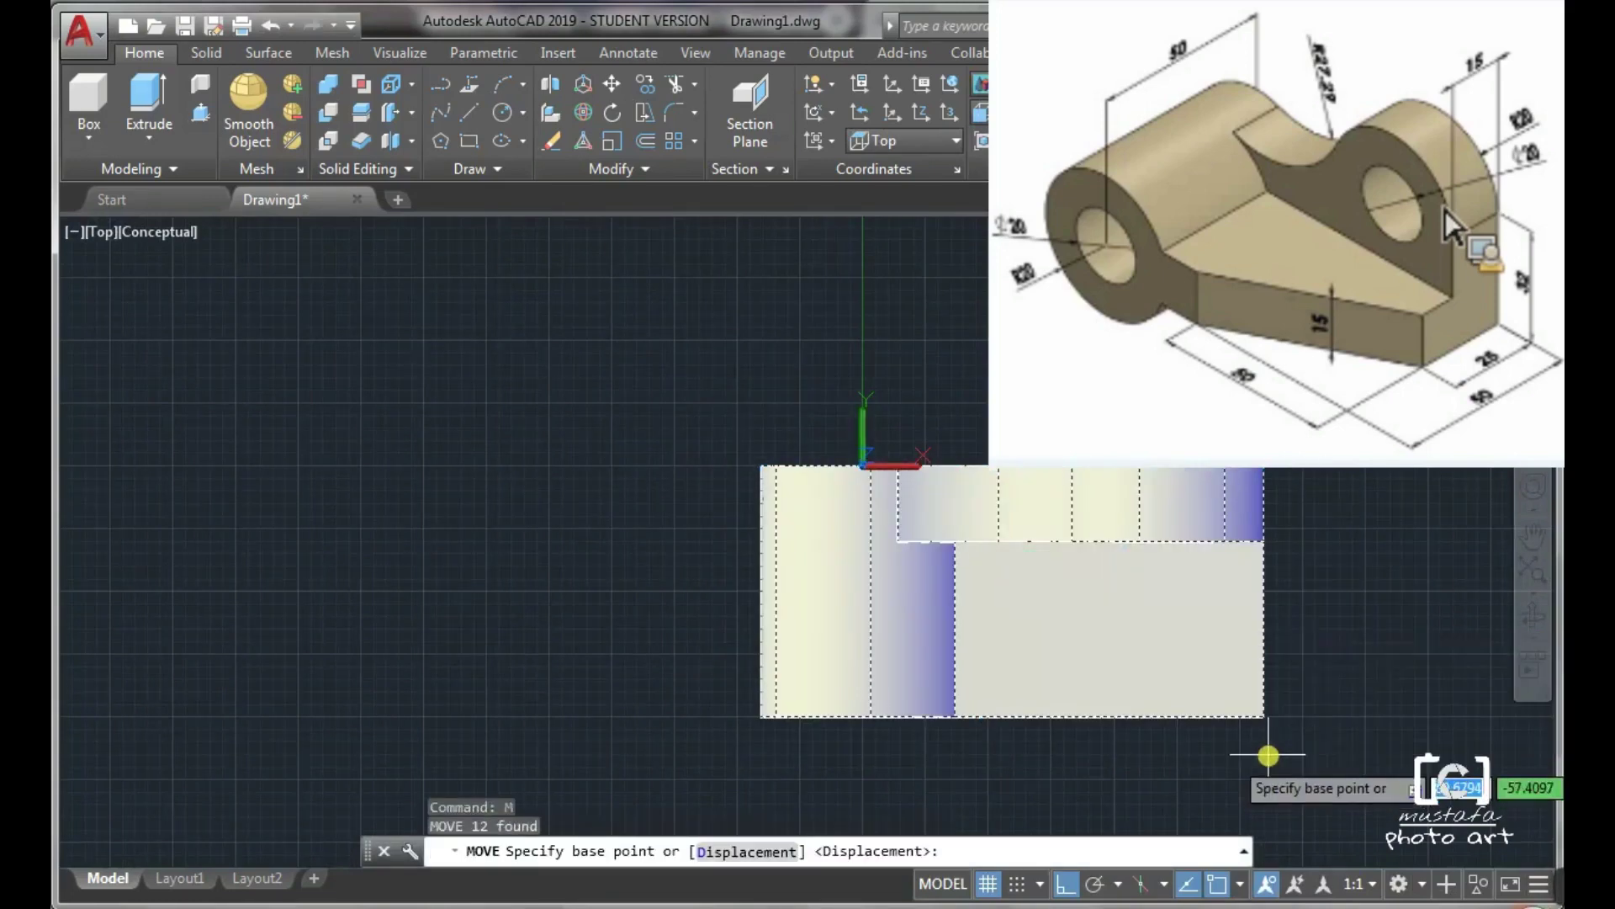
{"action": "left_click", "coordinate": [1255, 708]}
{"action": "middle_click_drag", "start_coordinate": [1329, 307], "coordinate": [651, 641]}
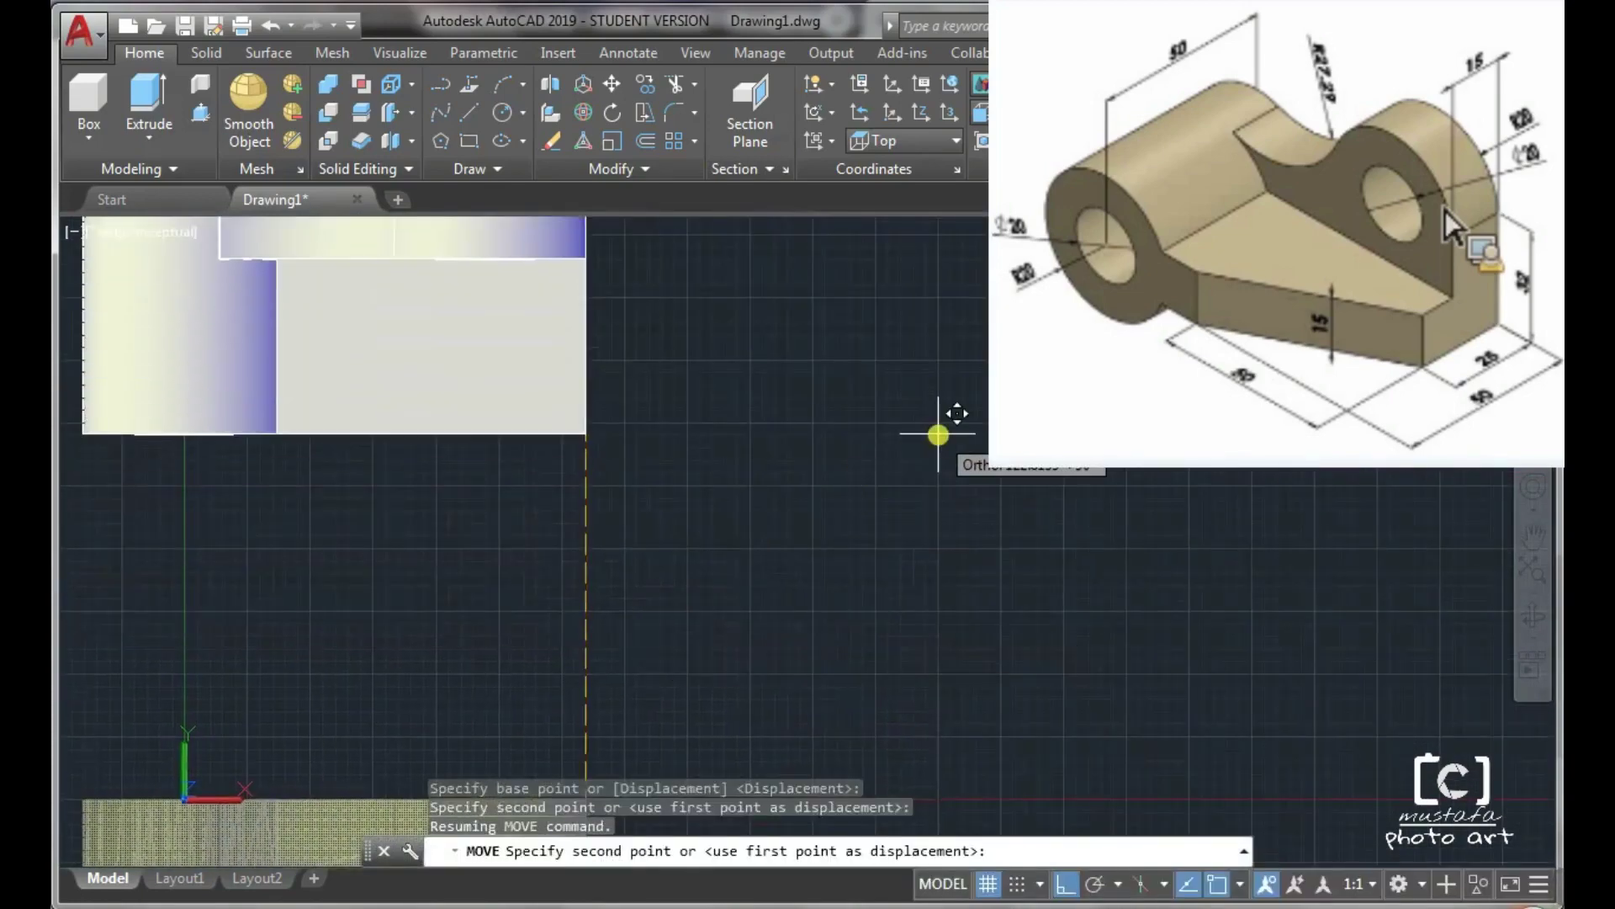
{"action": "key", "text": "F8"}
{"action": "left_click", "coordinate": [938, 435]}
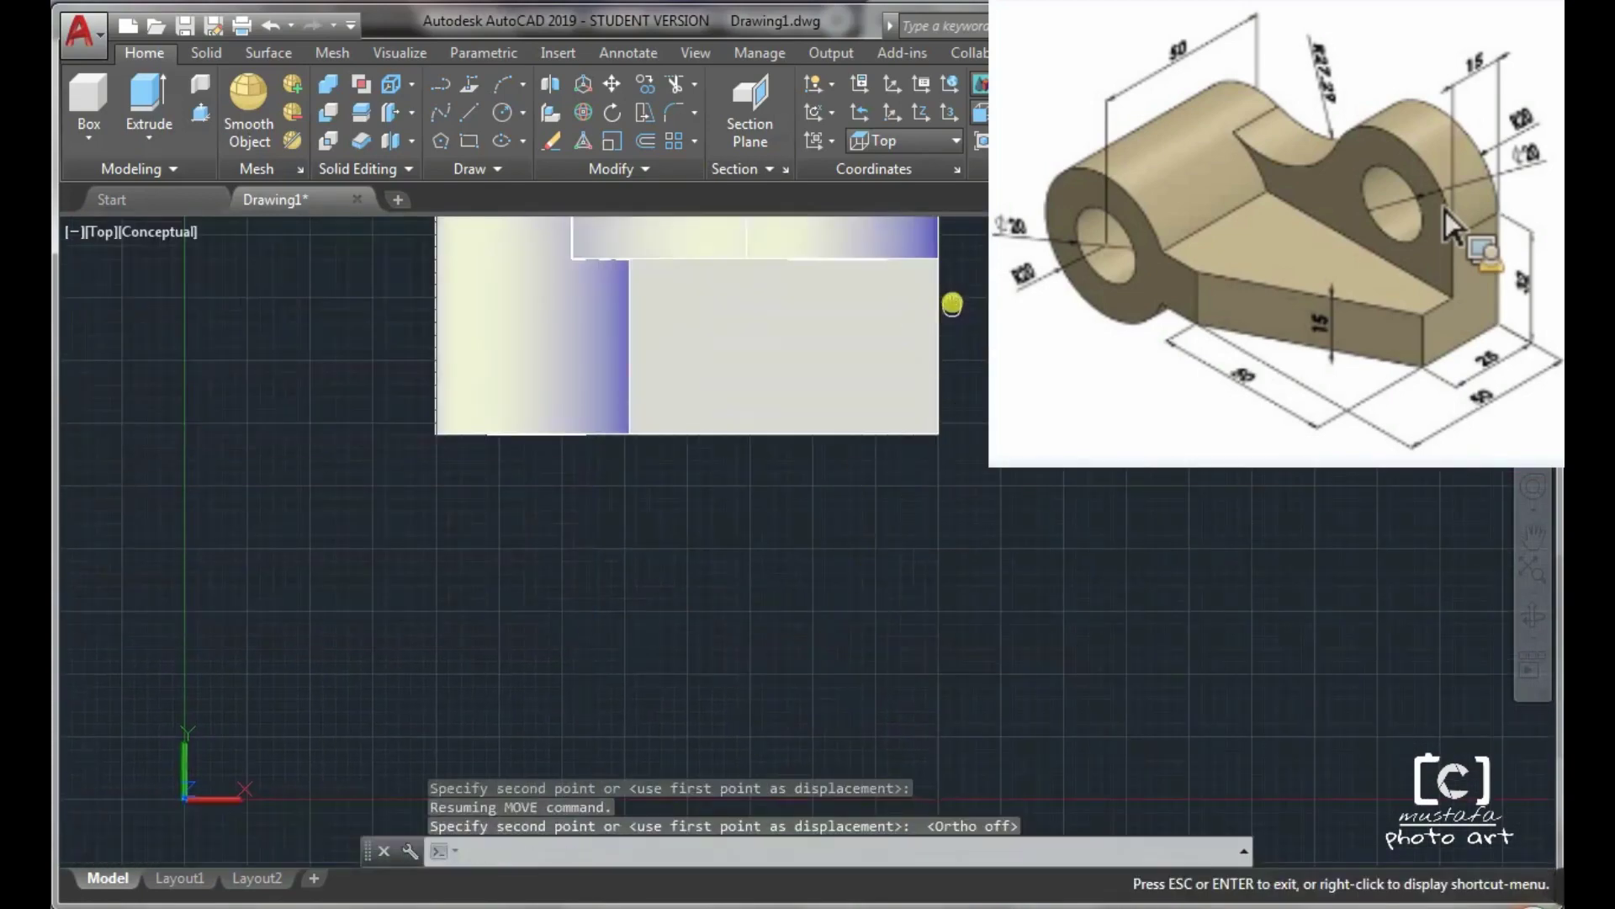
{"action": "middle_click_drag", "start_coordinate": [952, 303], "coordinate": [778, 532]}
{"action": "key", "text": "Escape"}
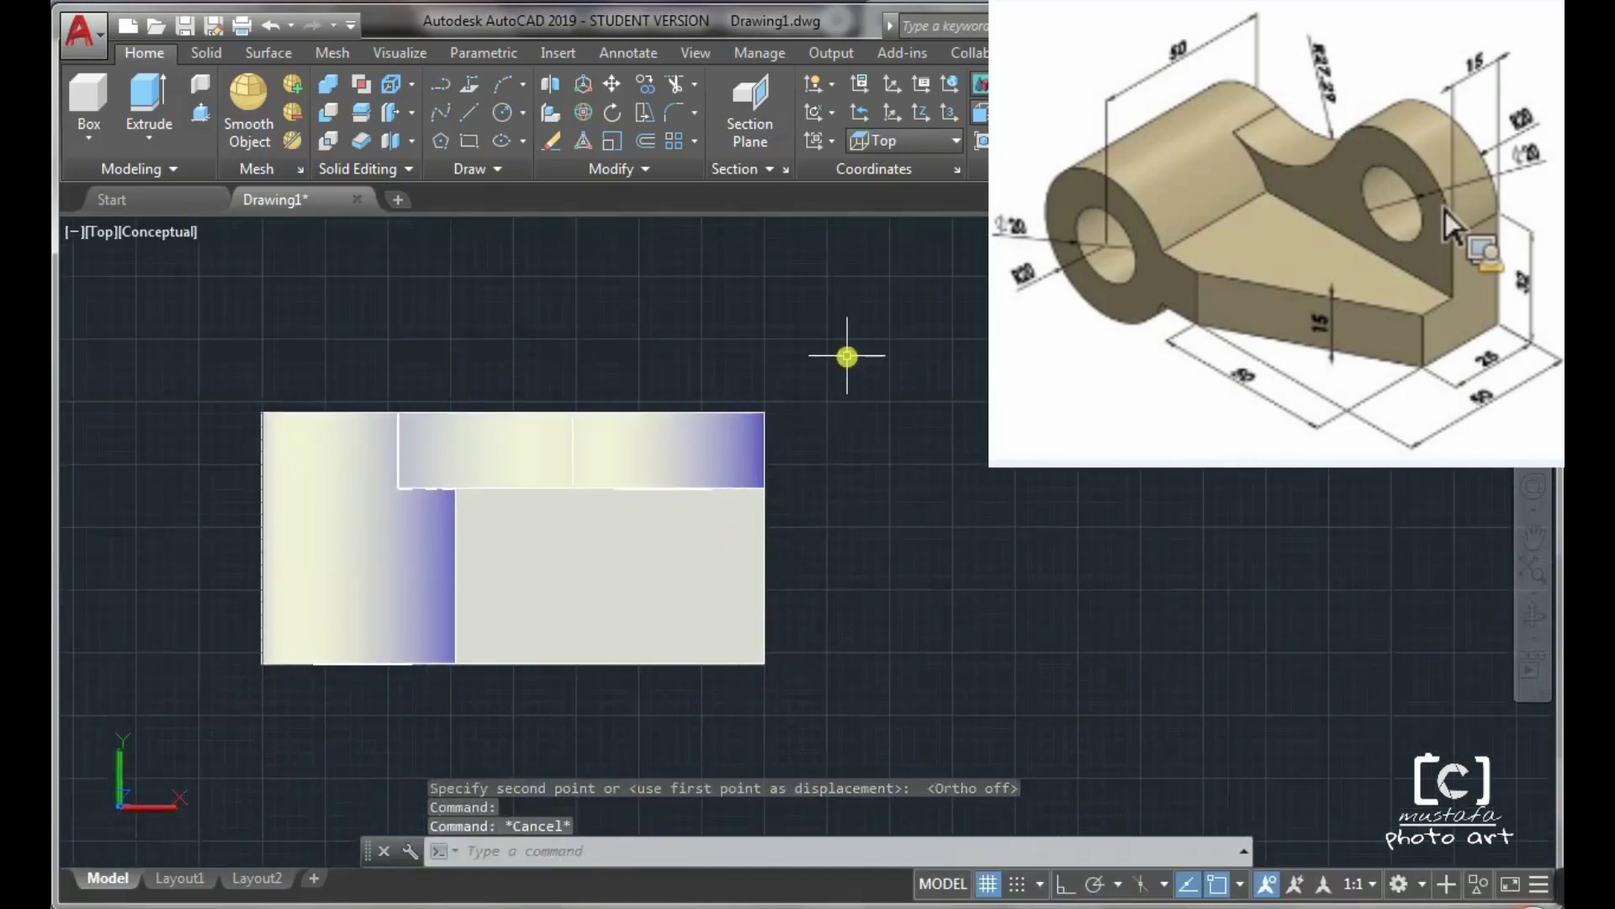
Step: Draw a closed right triangle of lines beside the bracket, with Ortho on, 50 horizontally and 25 upward from its right end
{"action": "type", "text": "line"}
{"action": "key", "text": "Return"}
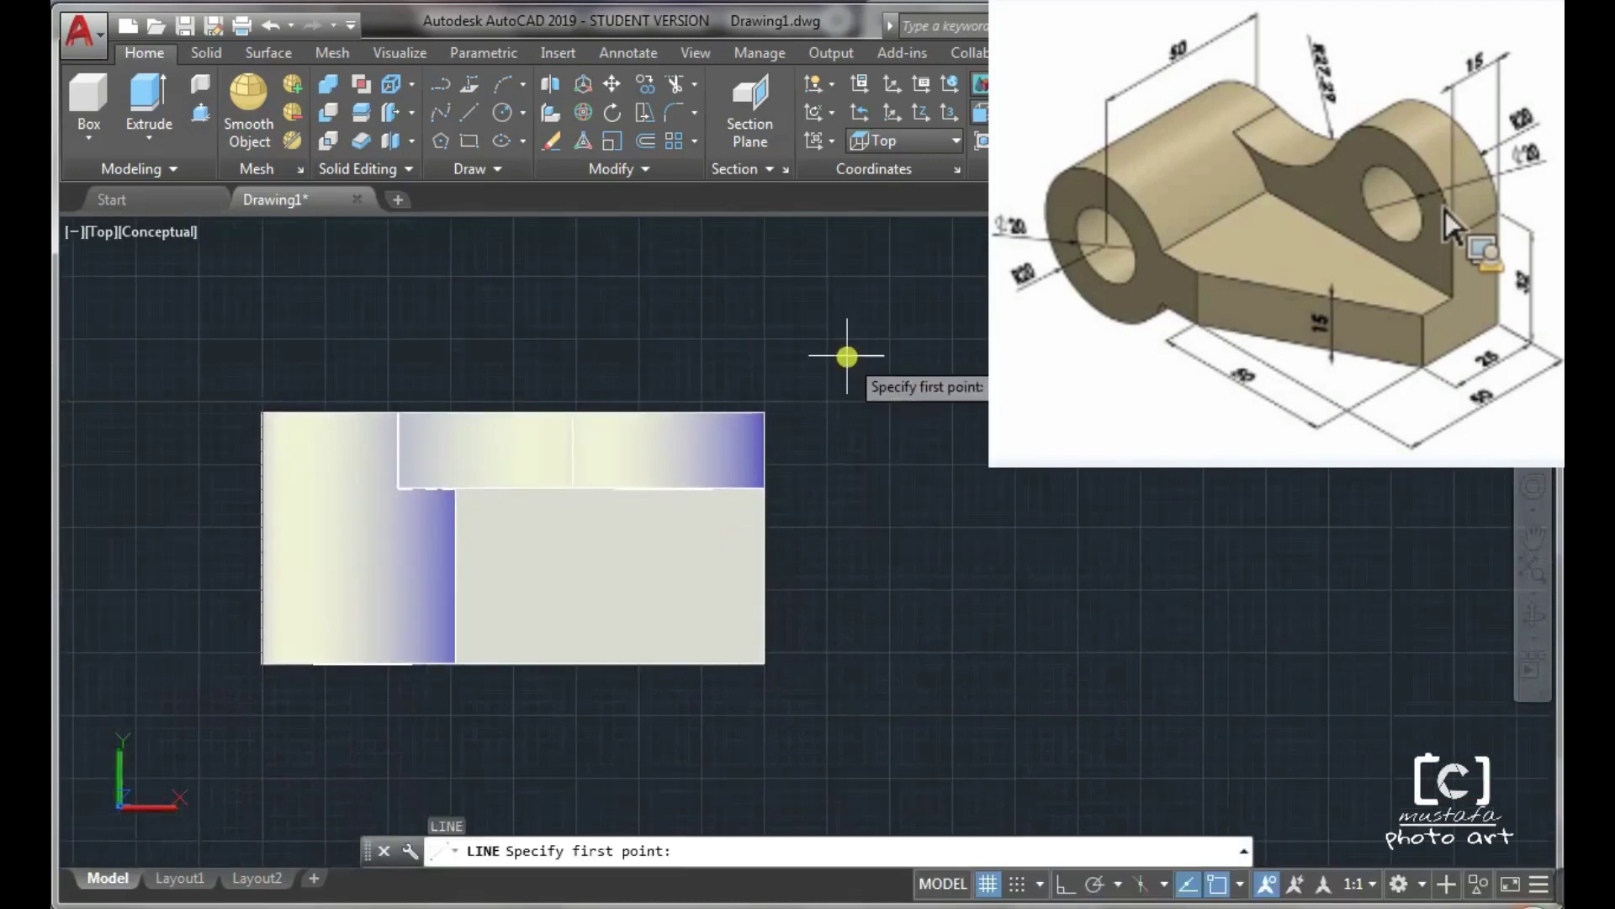
{"action": "left_click", "coordinate": [852, 607]}
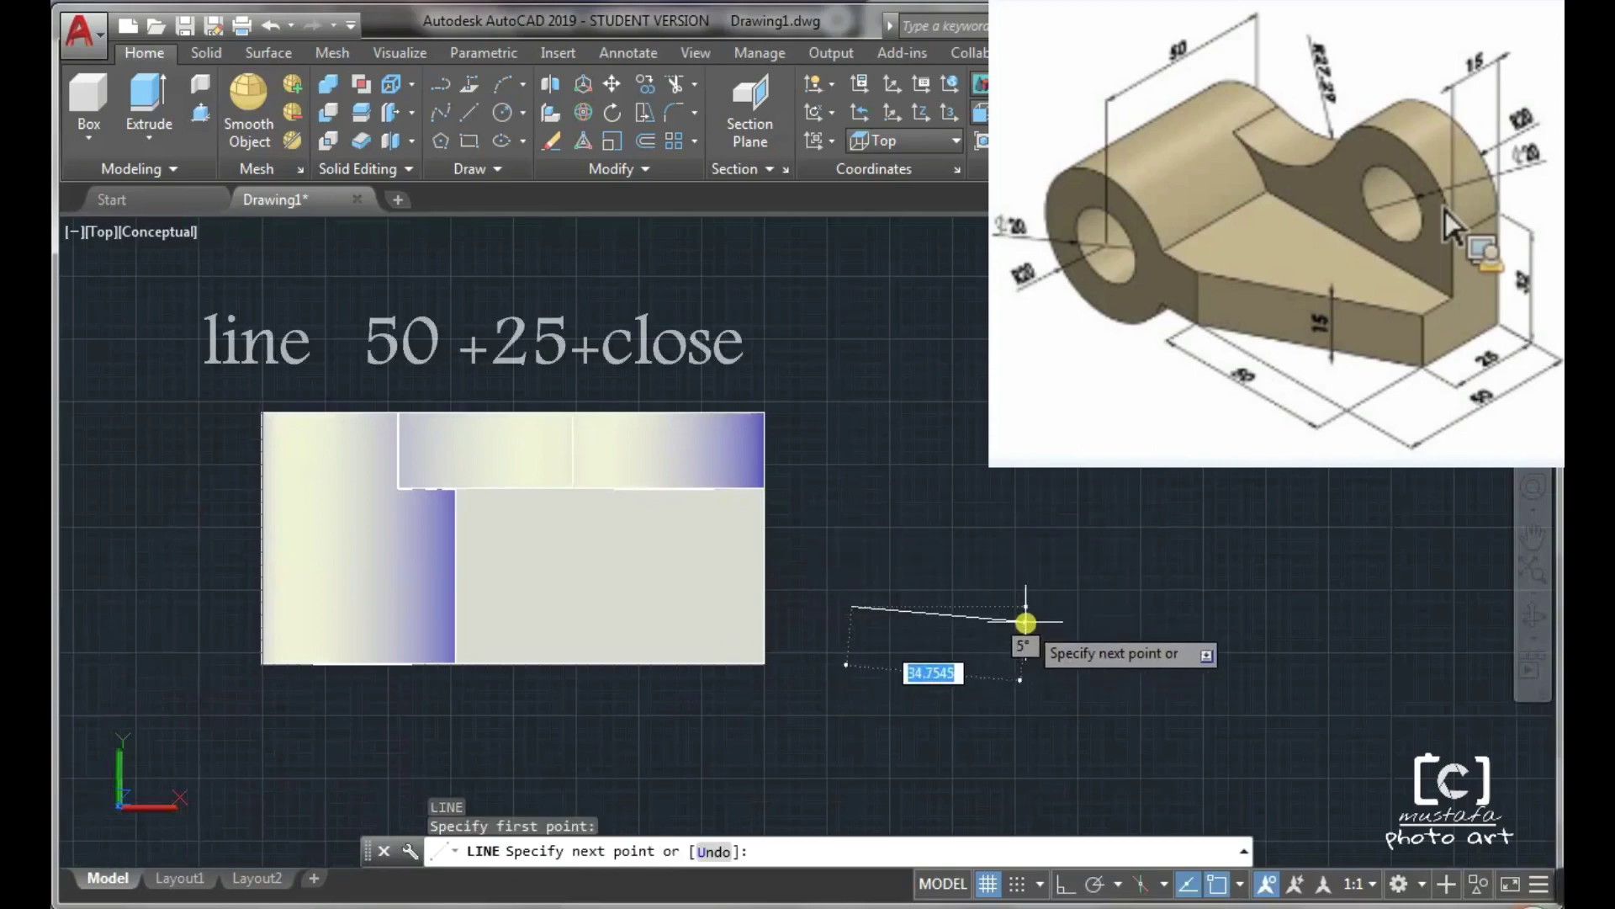
{"action": "key", "text": "F8"}
{"action": "type", "text": "50"}
{"action": "key", "text": "Return"}
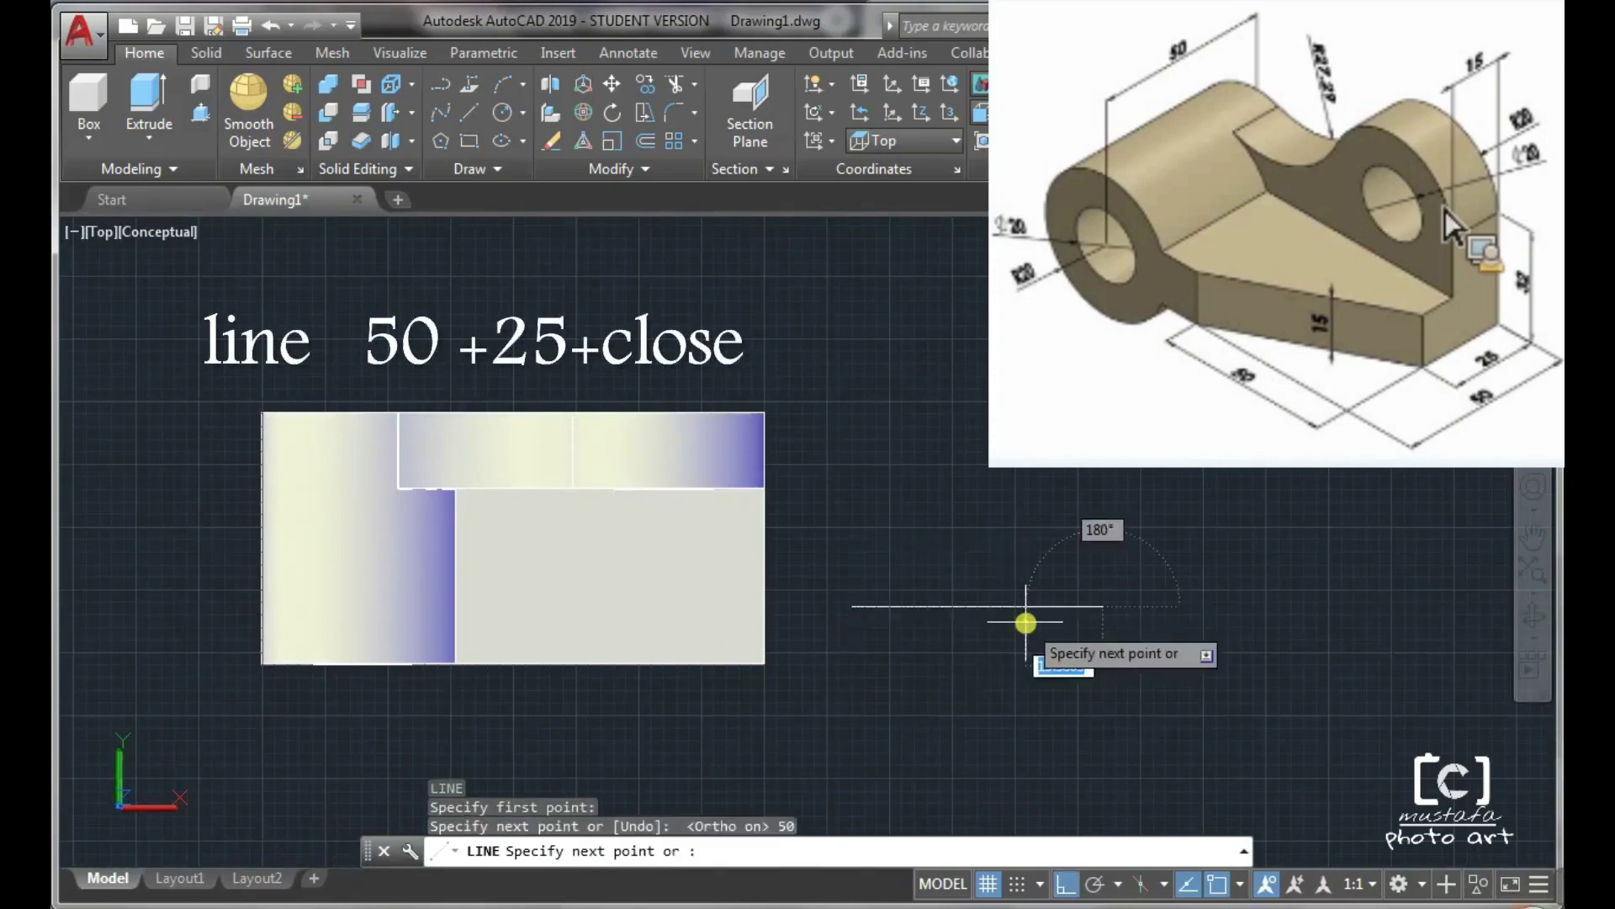
{"action": "type", "text": "25"}
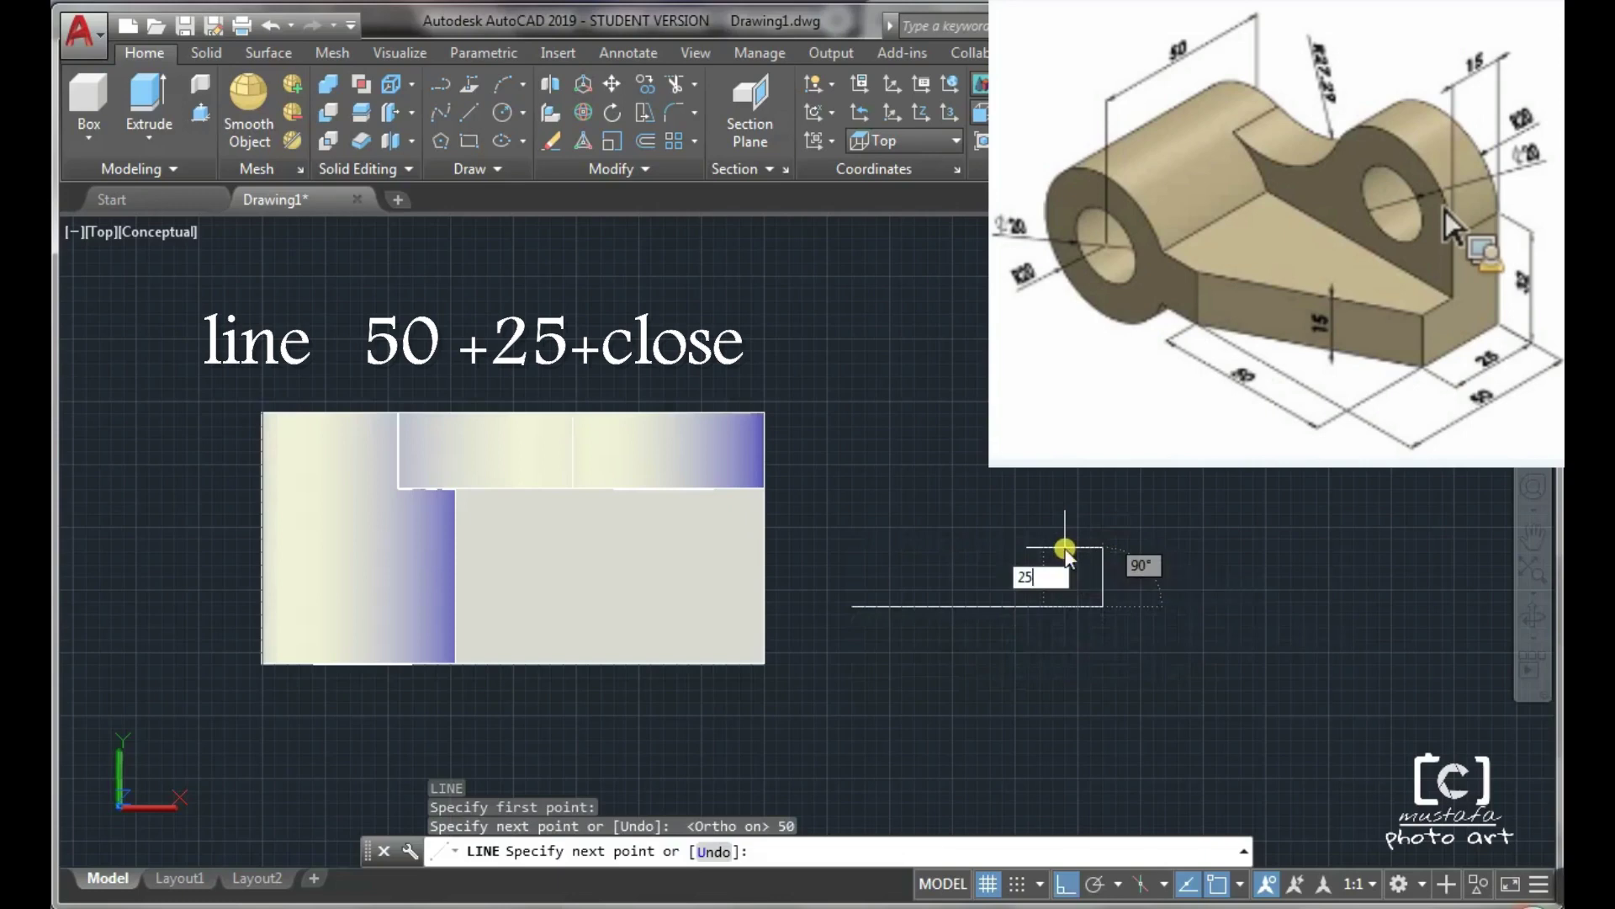
{"action": "key", "text": "Return"}
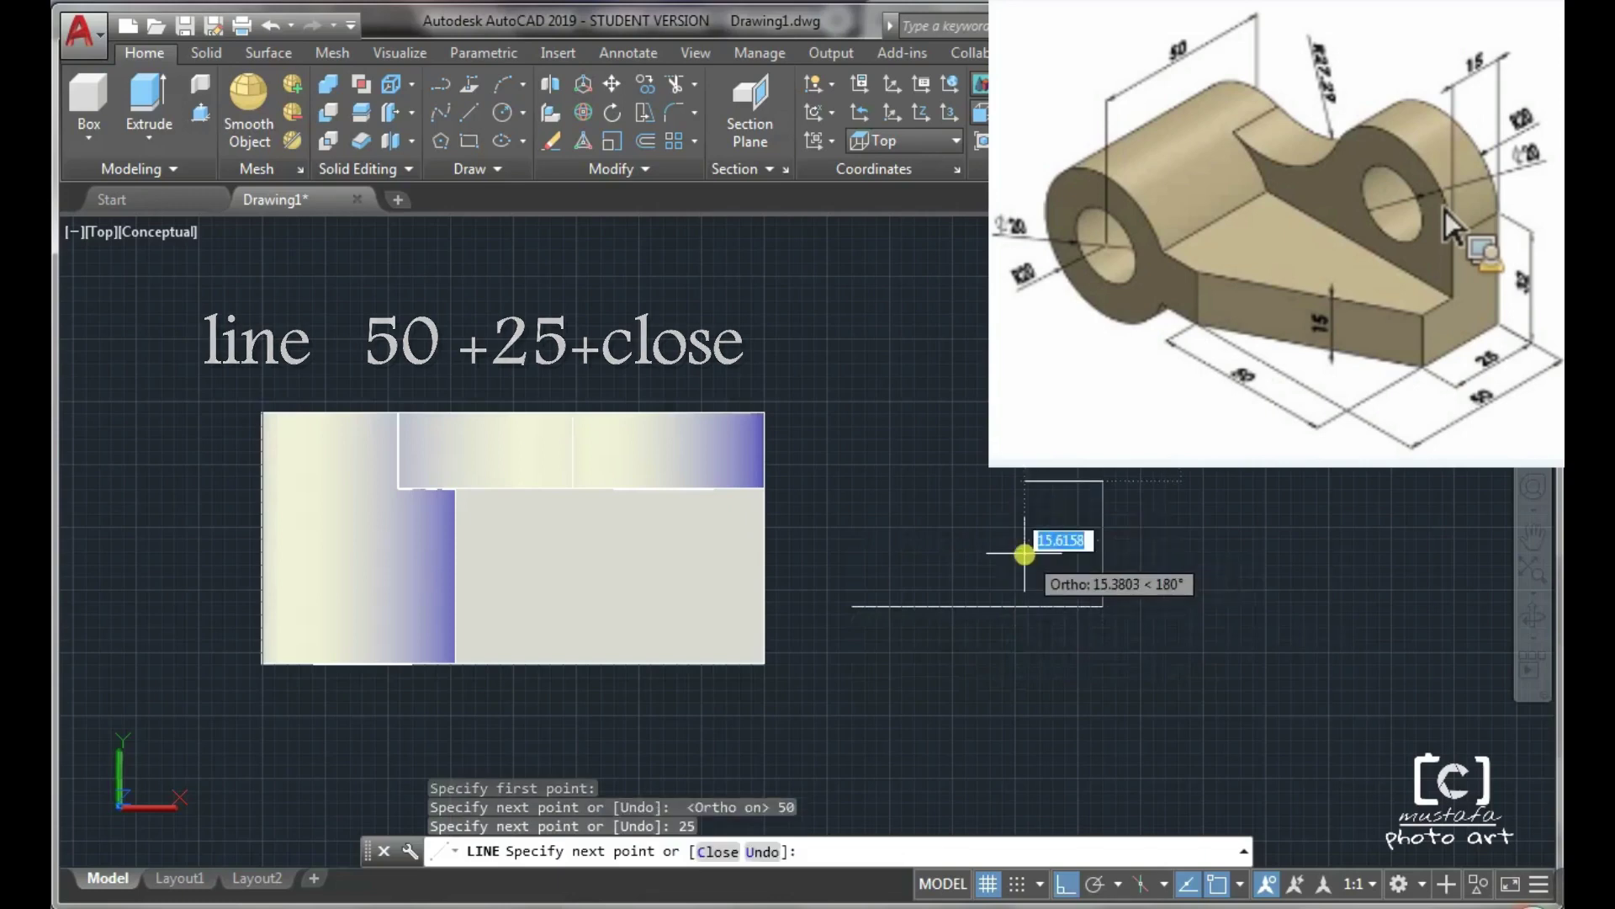
{"action": "type", "text": "c"}
{"action": "key", "text": "Return"}
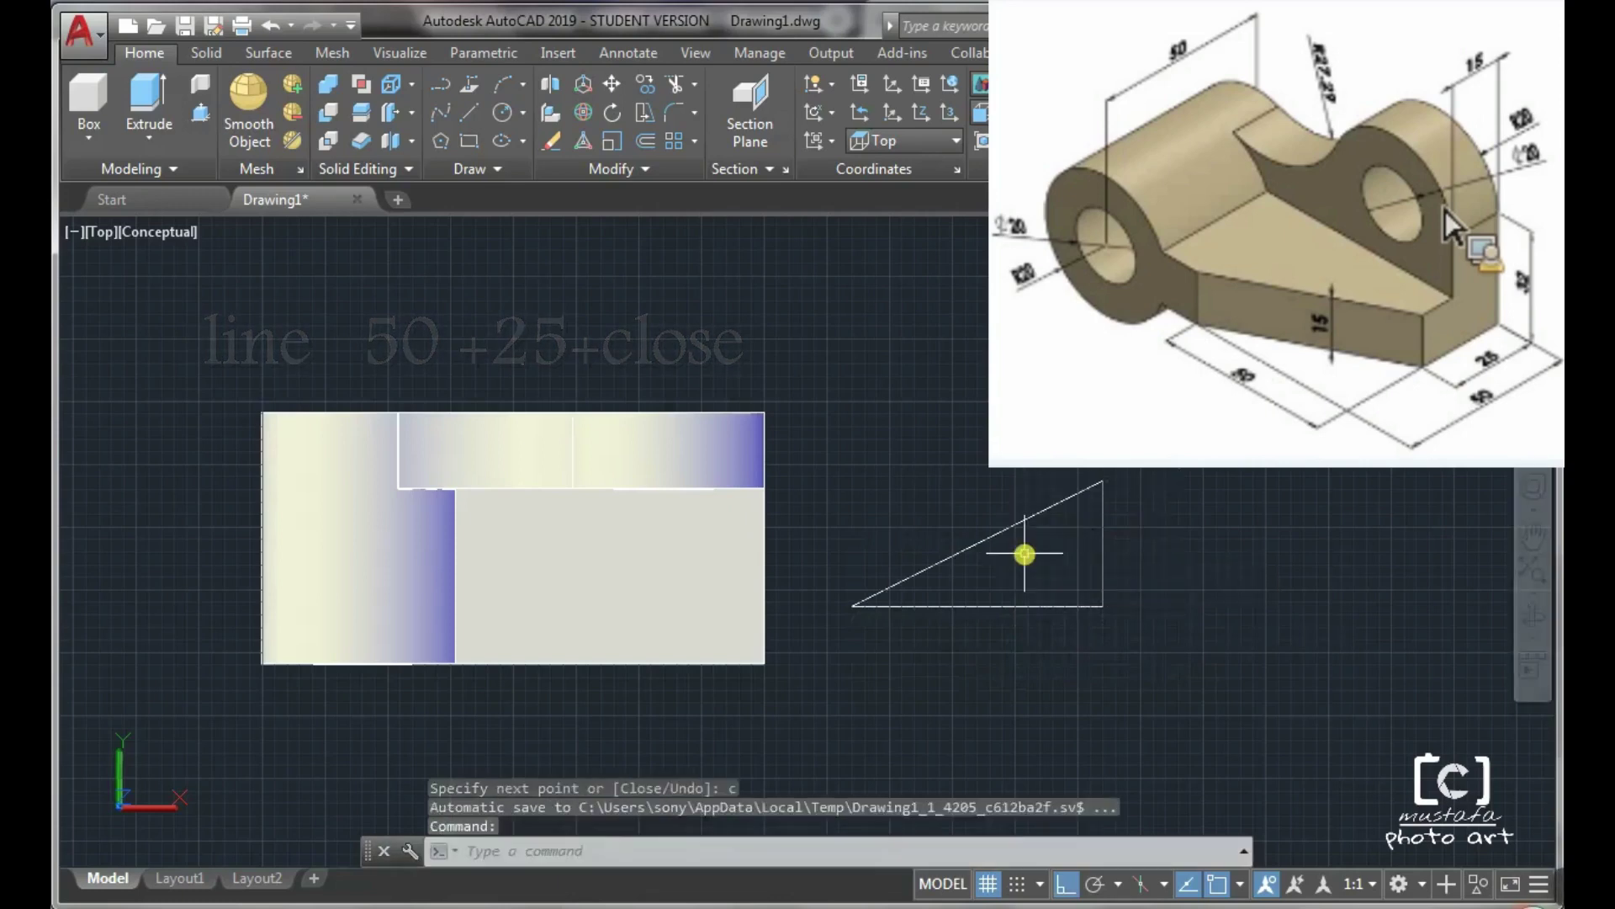
Step: Join the three triangle lines into one polyline and extrude it as a solid to a height of 15
{"action": "left_click", "coordinate": [815, 454]}
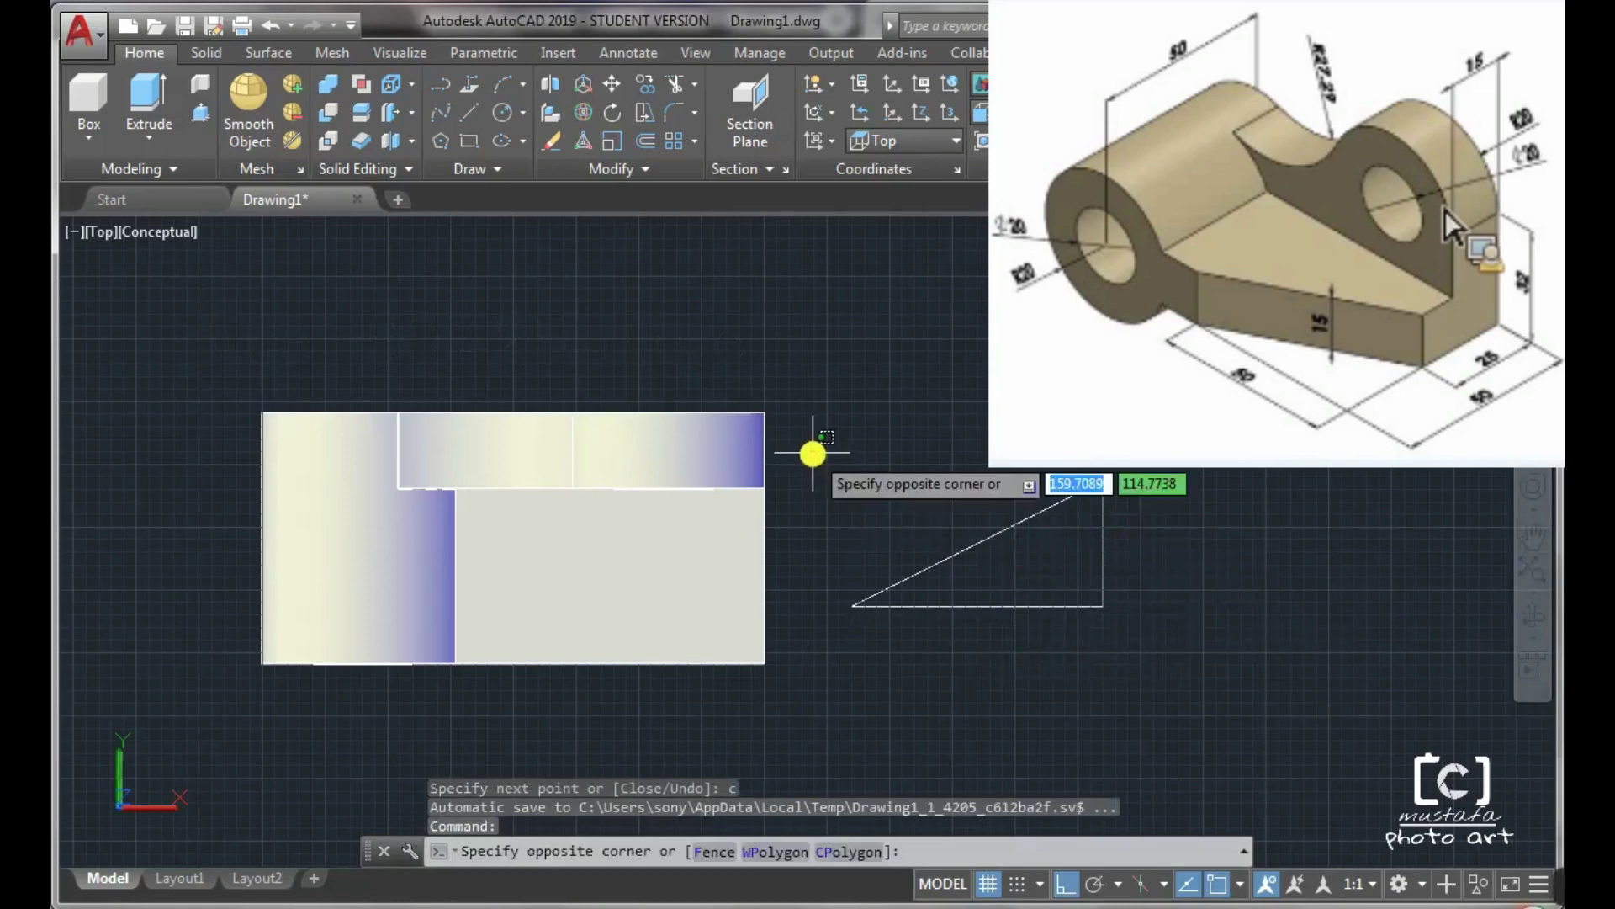
{"action": "left_click", "coordinate": [1185, 680]}
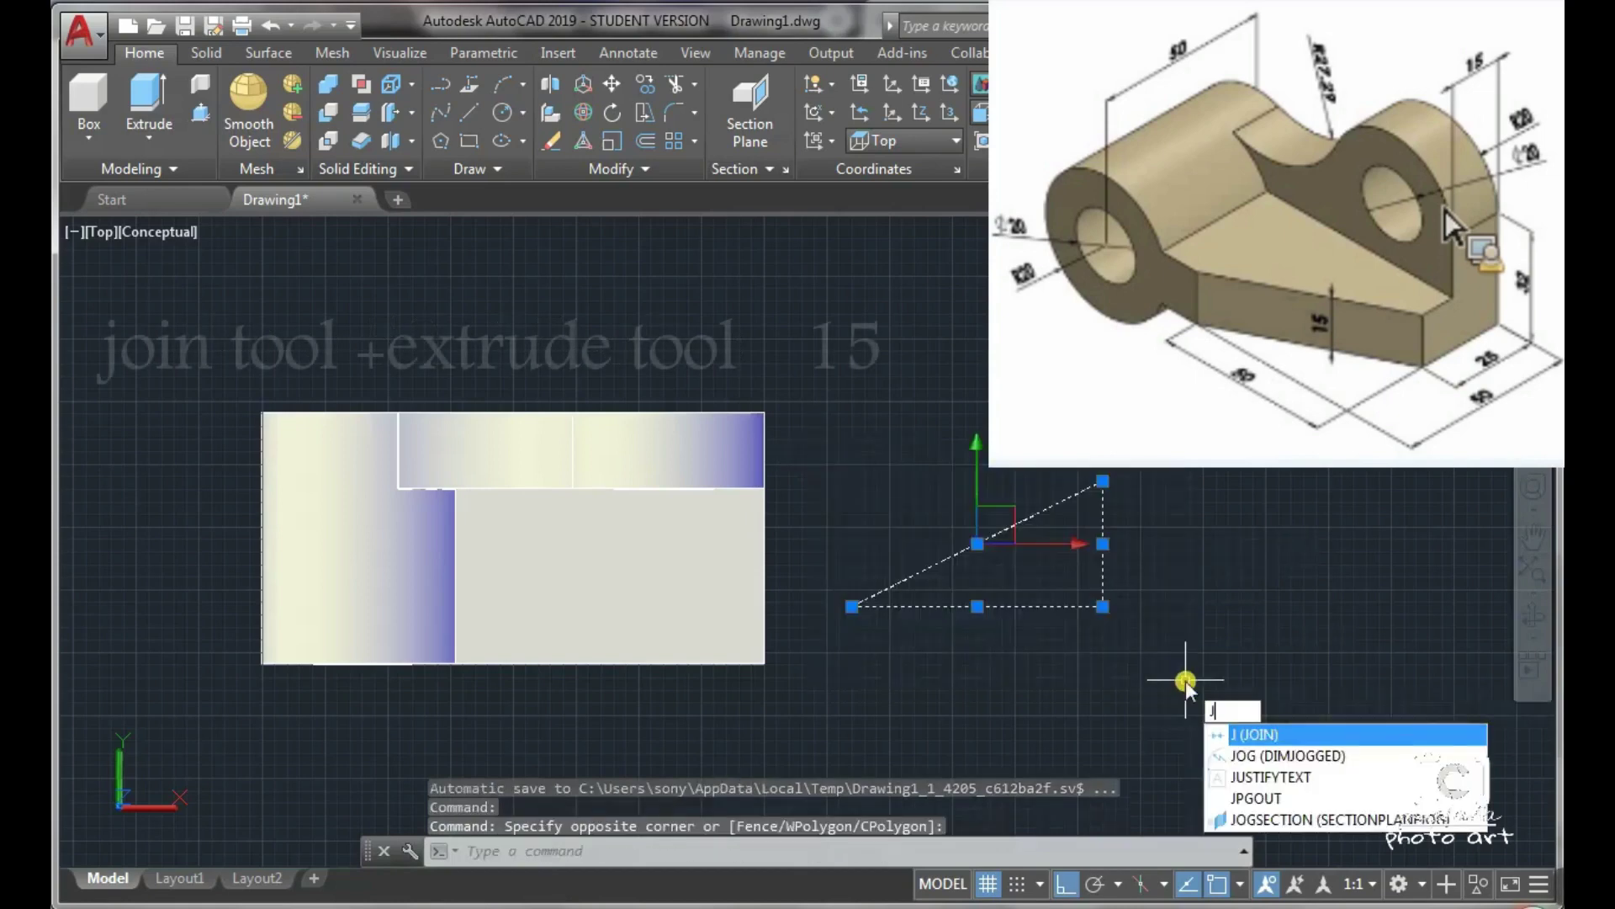
{"action": "key", "text": "Return"}
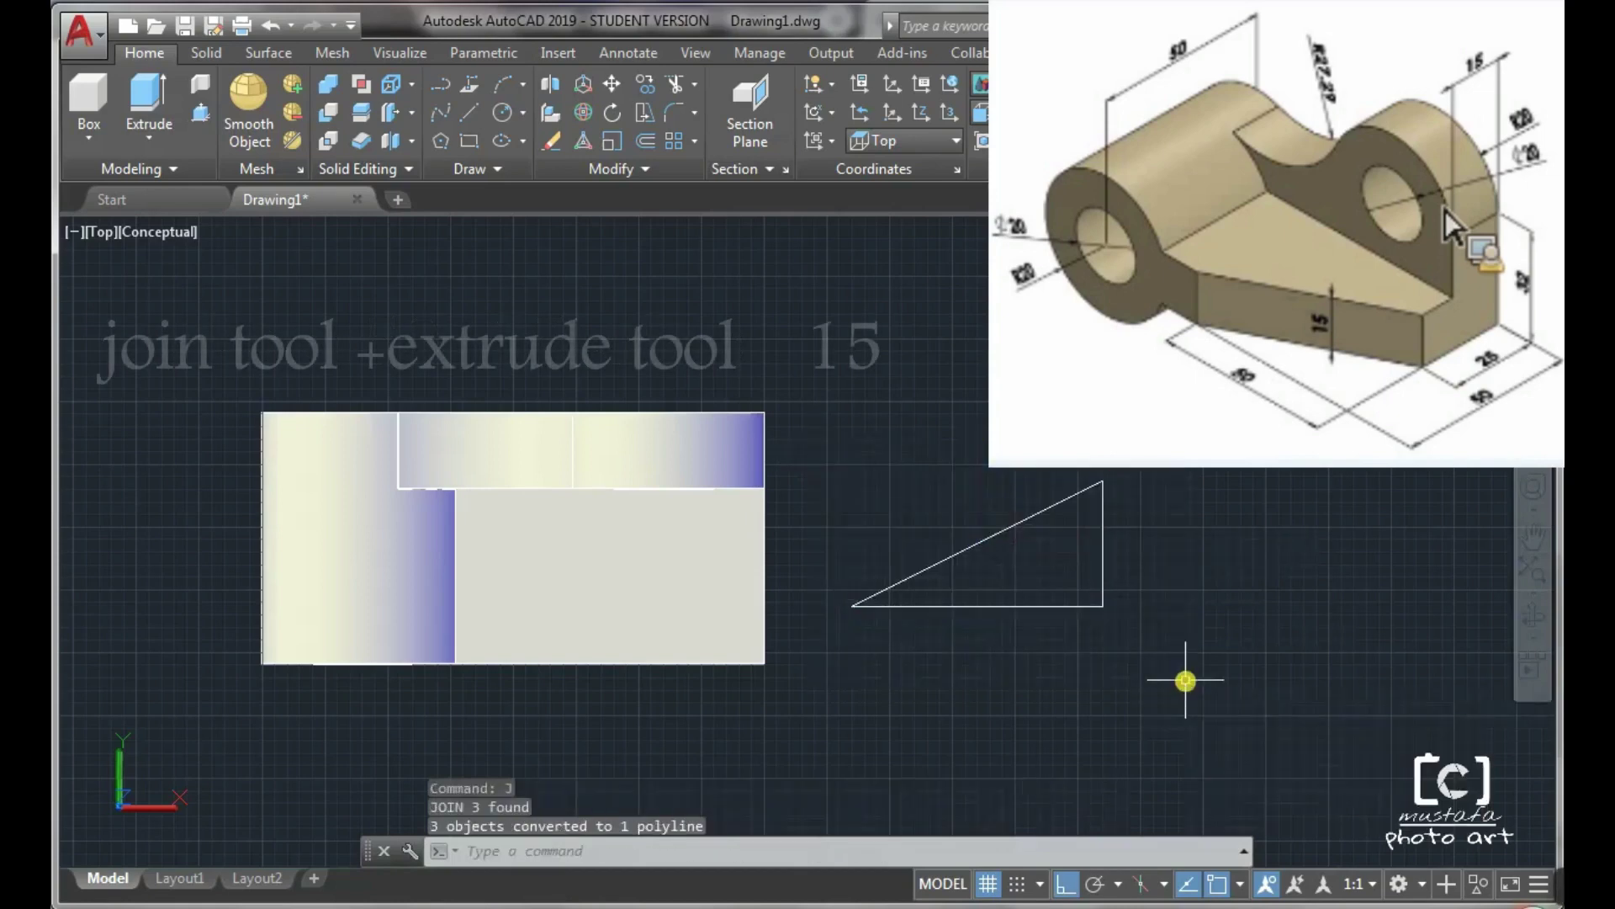
{"action": "left_click", "coordinate": [148, 100]}
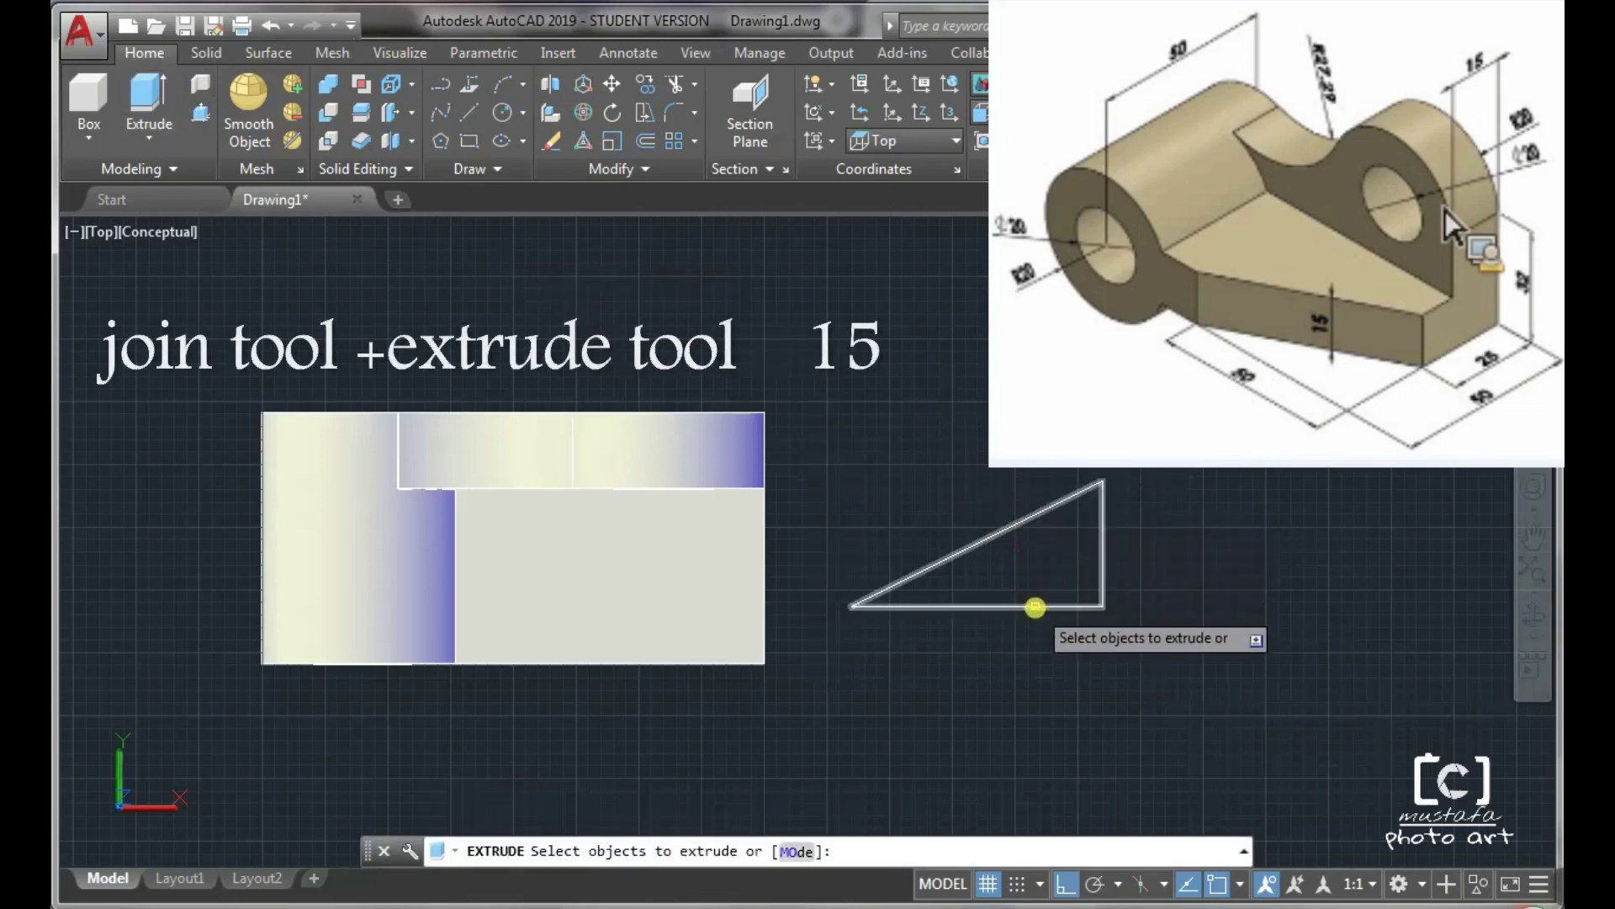
{"action": "left_click", "coordinate": [1035, 605]}
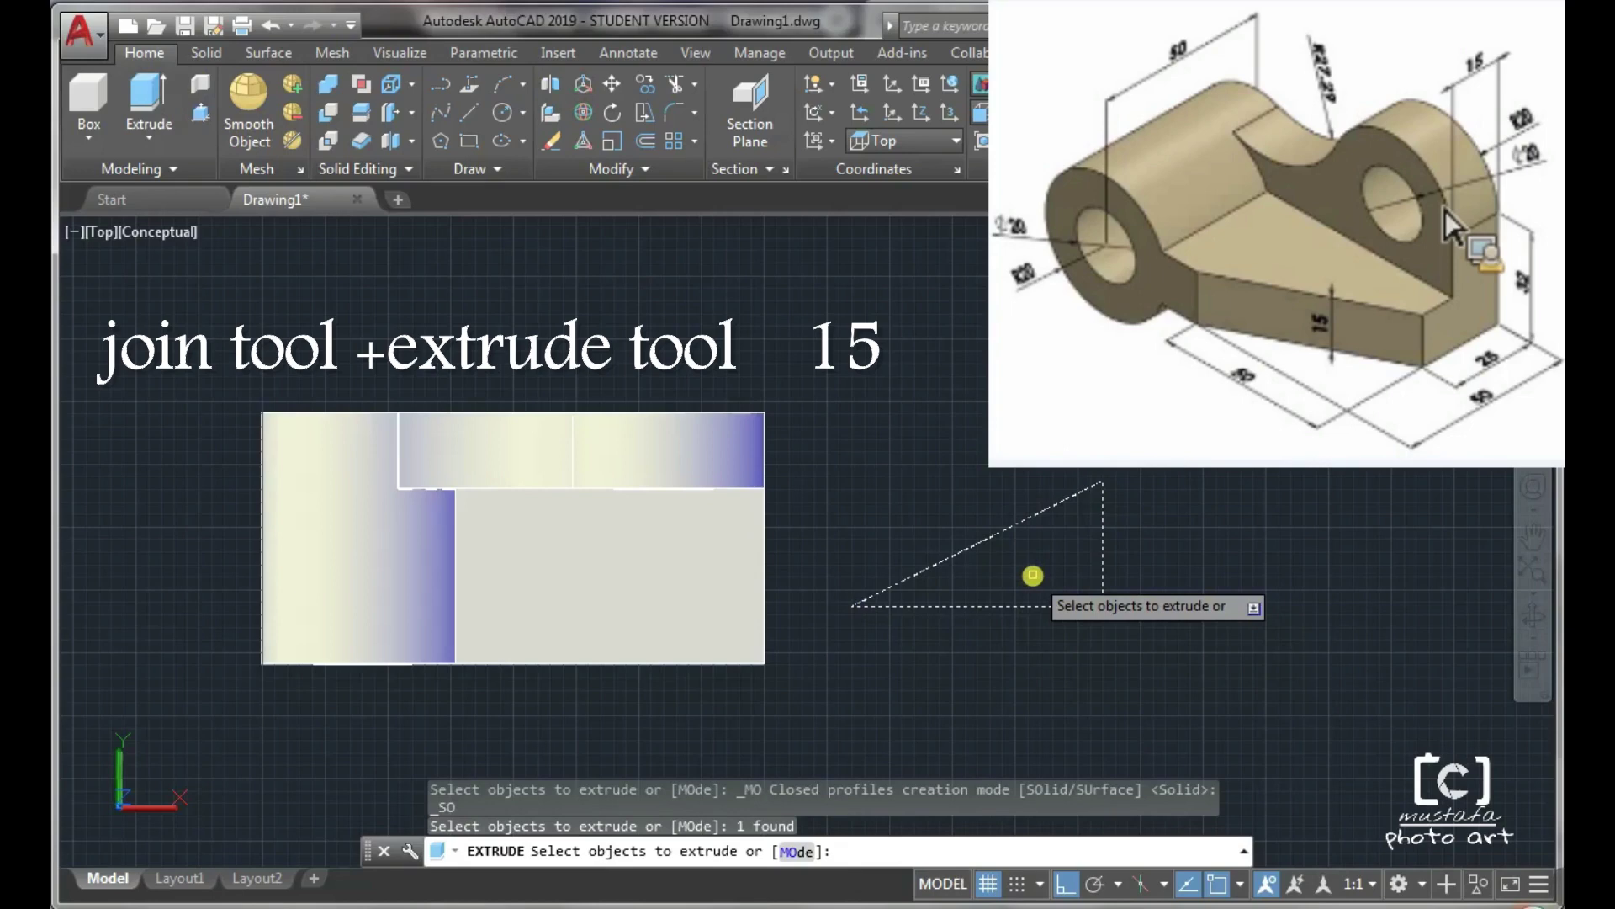
{"action": "mouse_move", "coordinate": [1556, 885]}
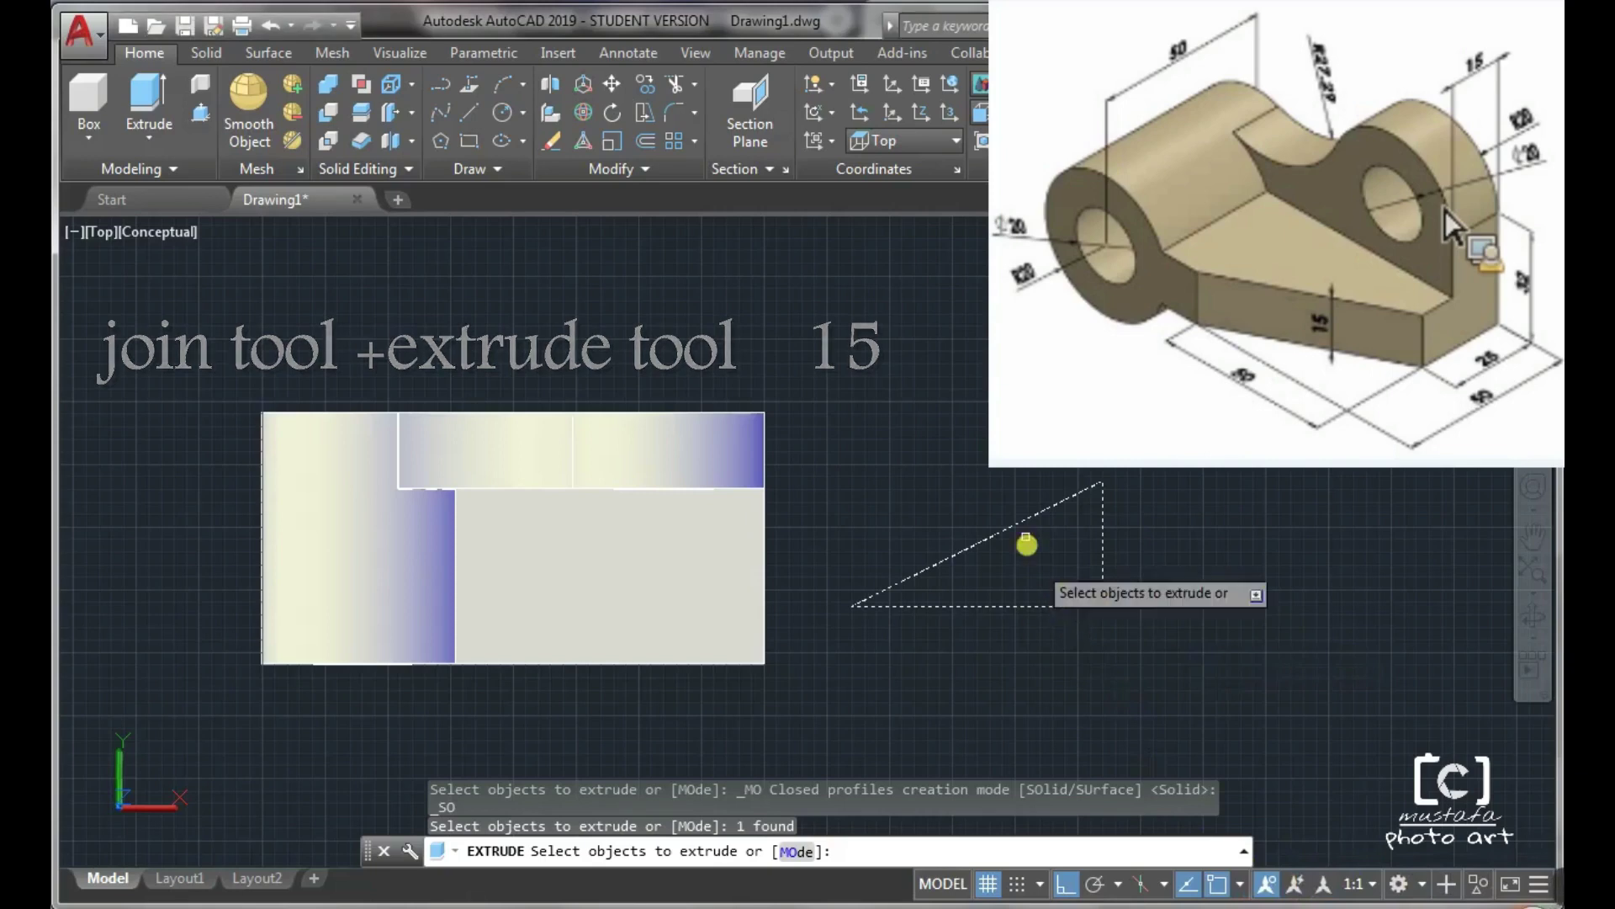
{"action": "key", "text": "Return"}
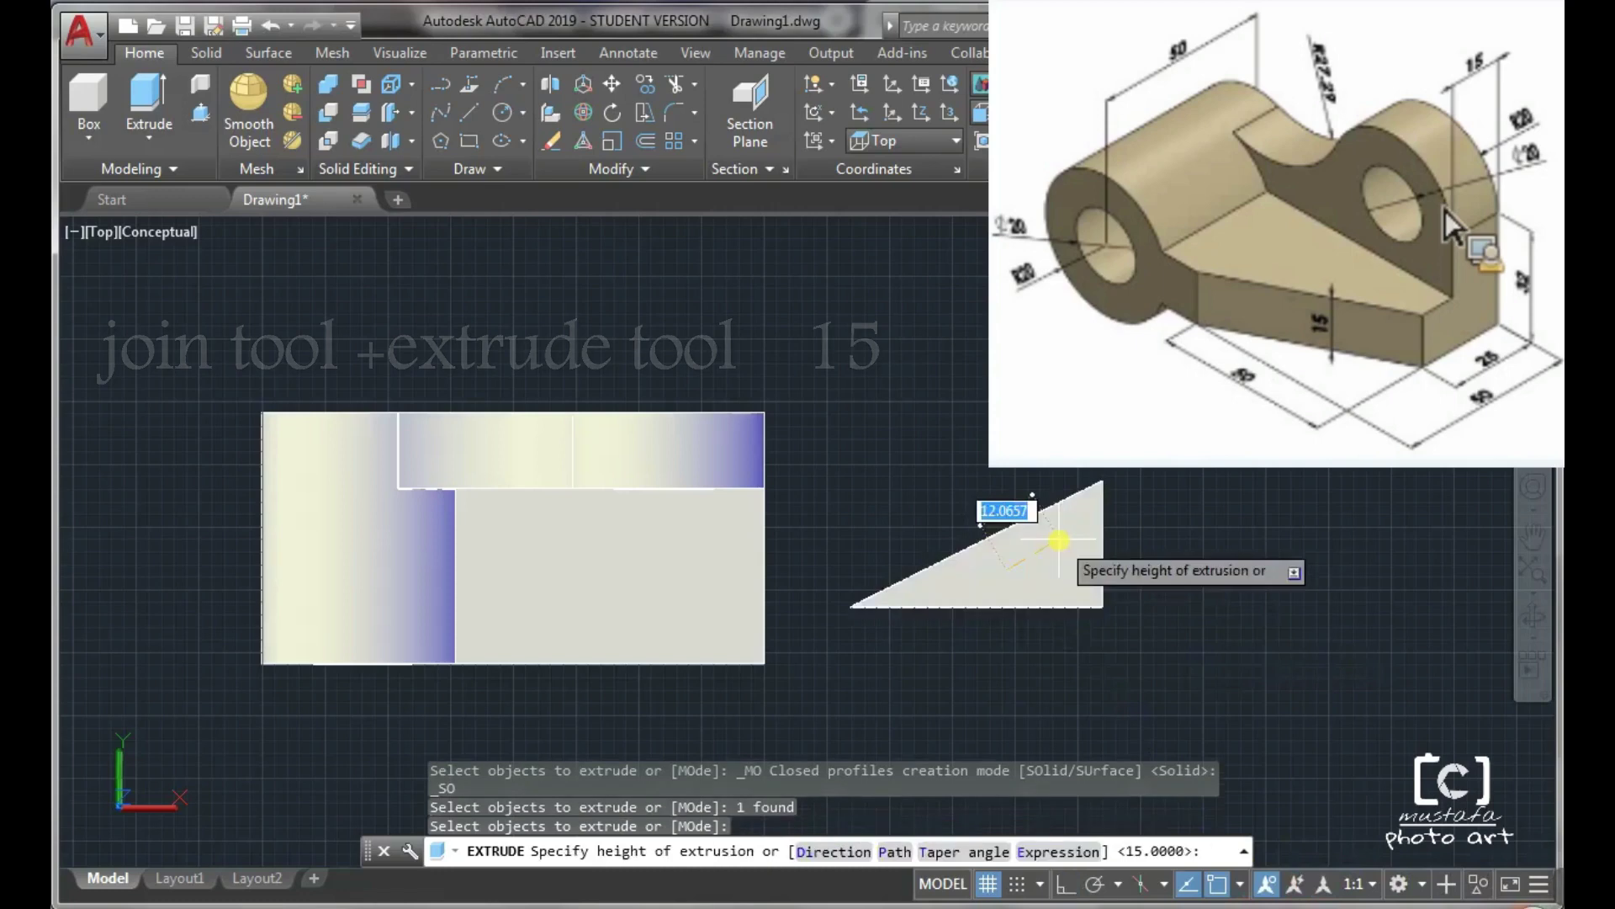
{"action": "type", "text": "15"}
{"action": "key", "text": "Return"}
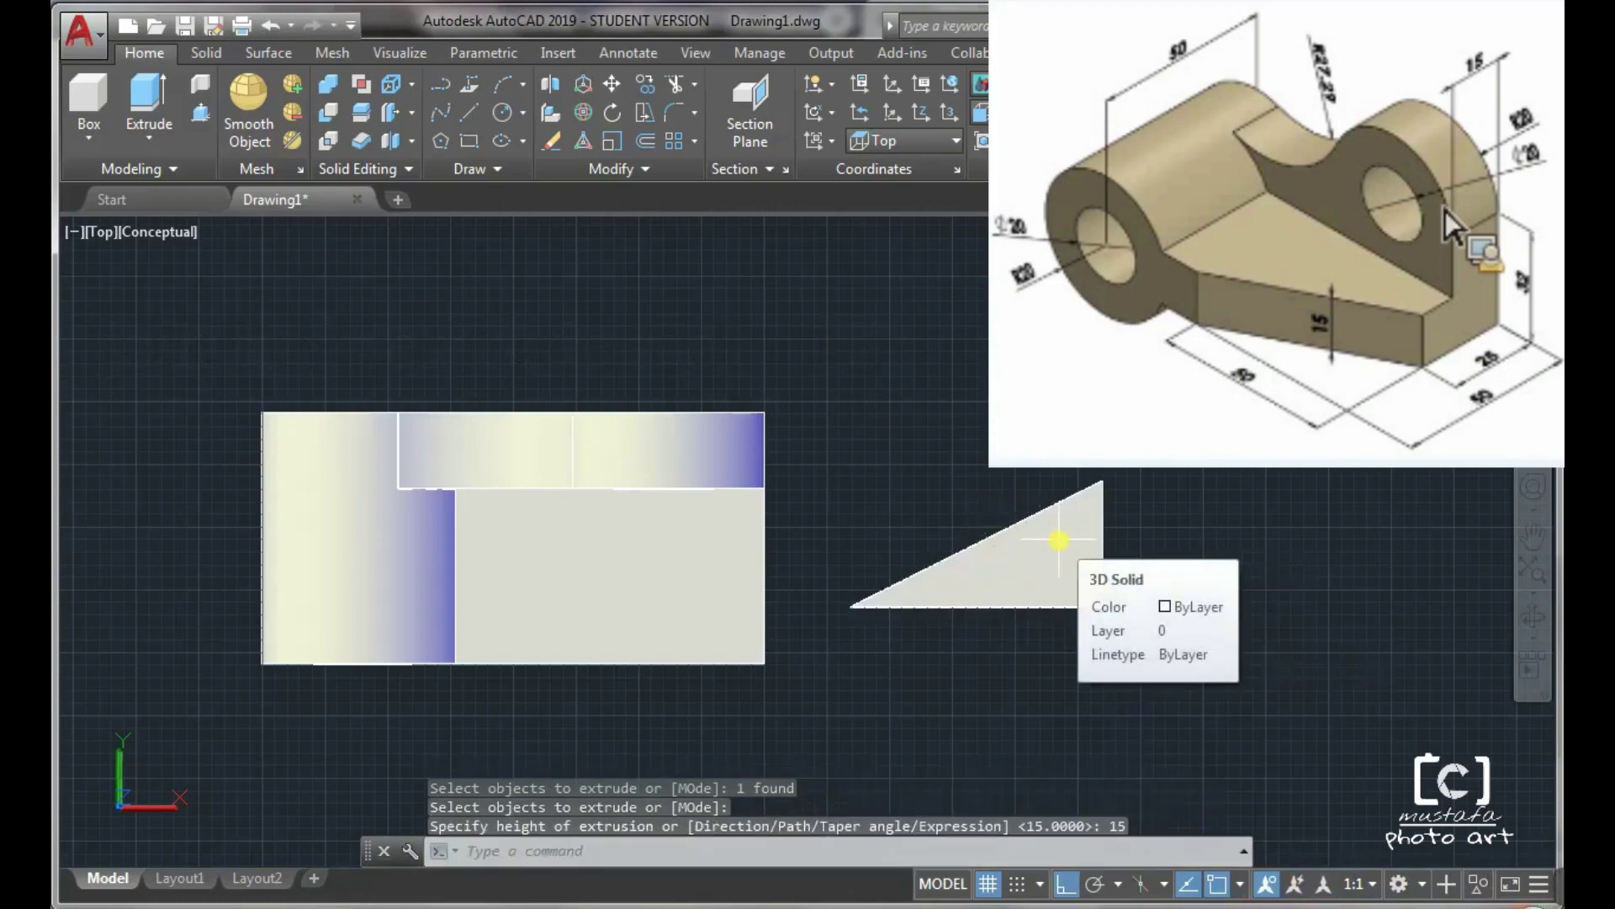
Step: 3D move the wedge by its upper right-angle corner onto the upper front right corner of the bracket's arm, with Ortho off
{"action": "middle_click_drag", "start_coordinate": [895, 510], "coordinate": [798, 361], "text": "shift"}
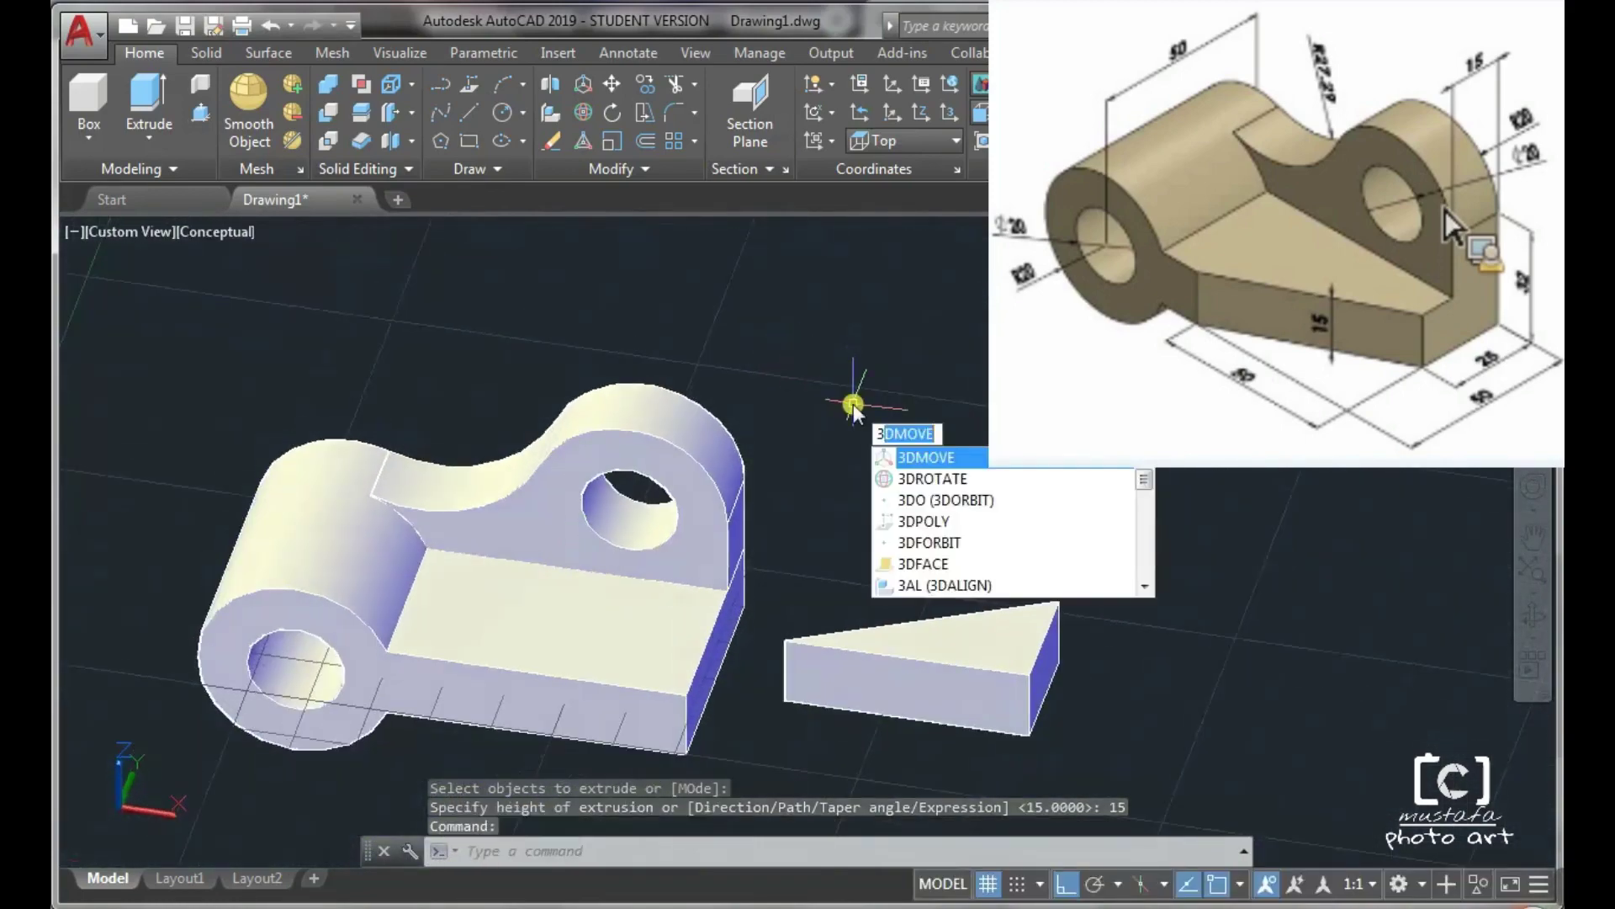
{"action": "type", "text": "D"}
{"action": "key", "text": "Return"}
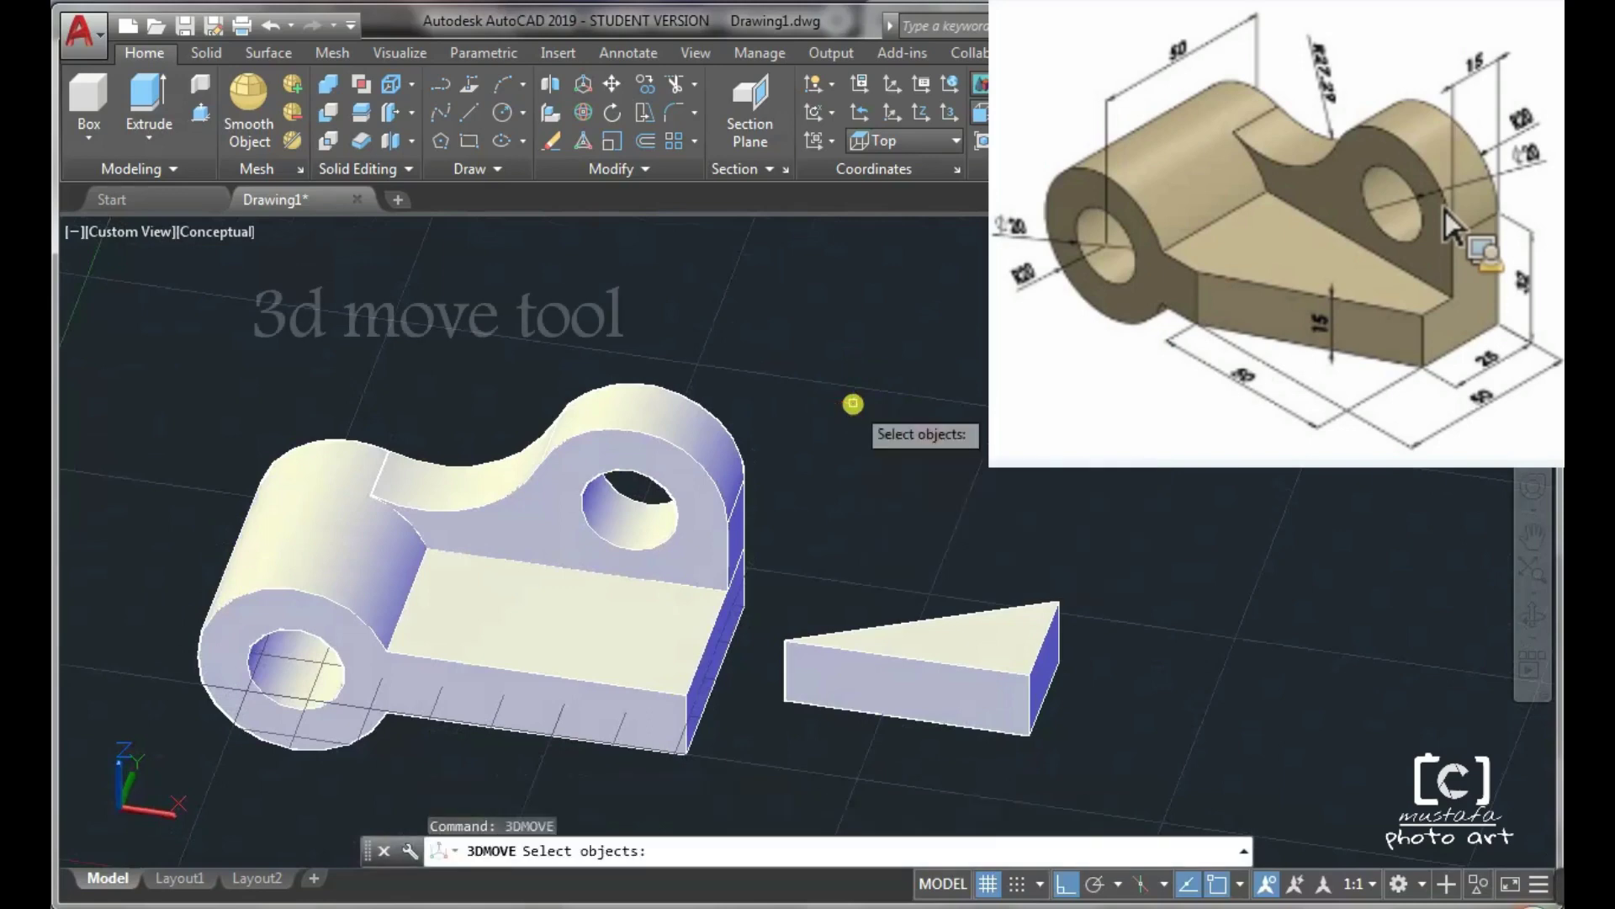
{"action": "left_click", "coordinate": [1020, 670]}
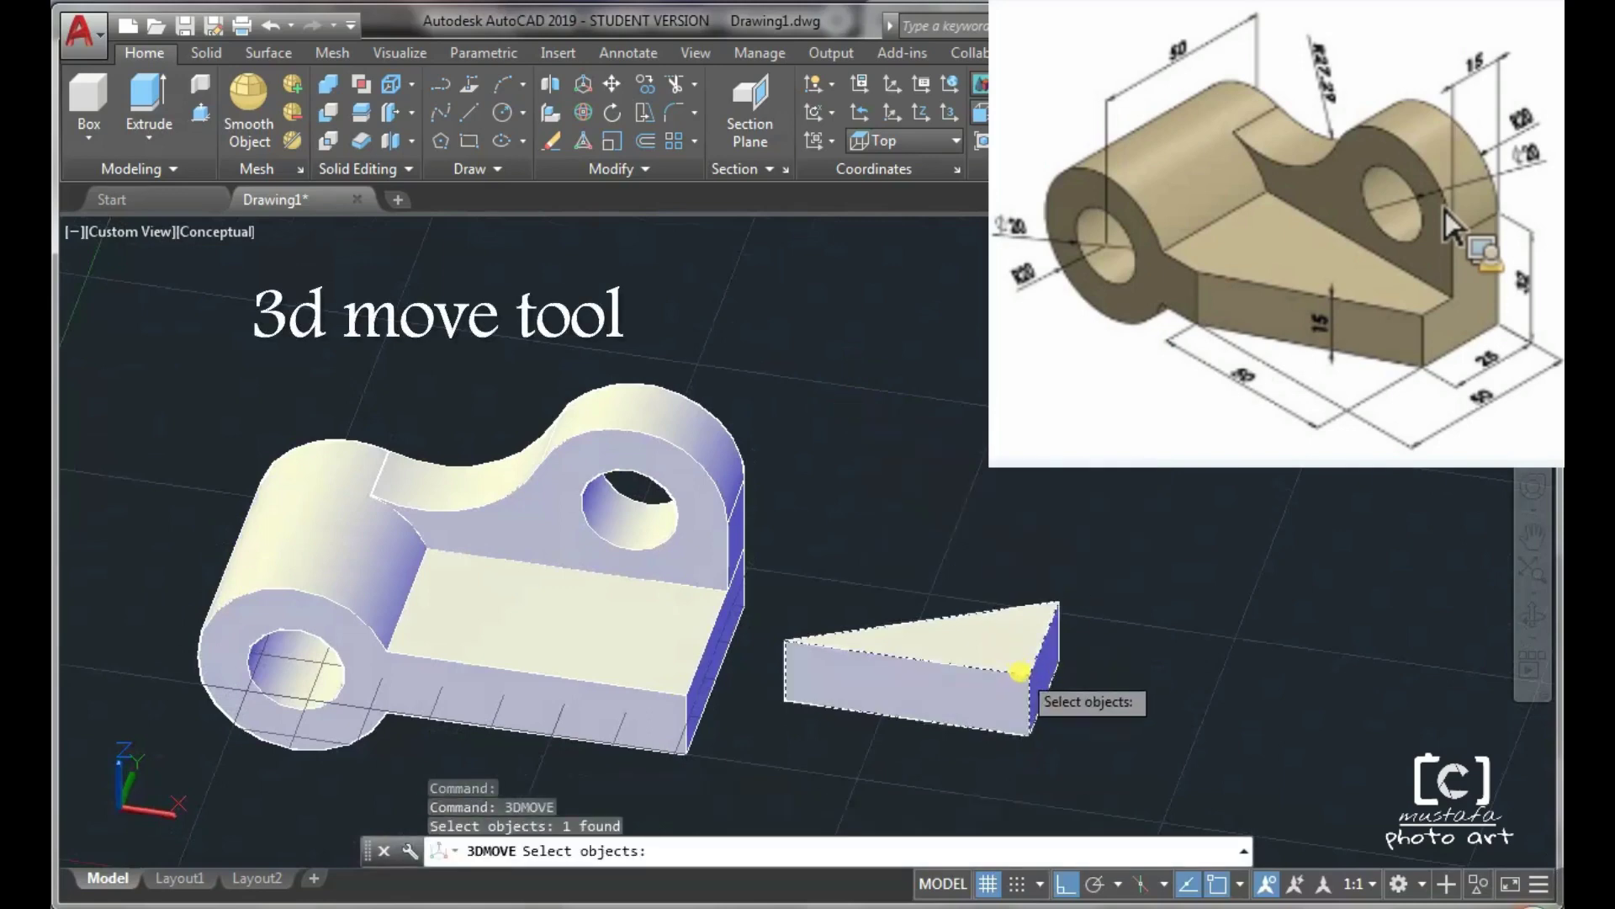
{"action": "key", "text": "Return"}
{"action": "left_click", "coordinate": [1029, 678]}
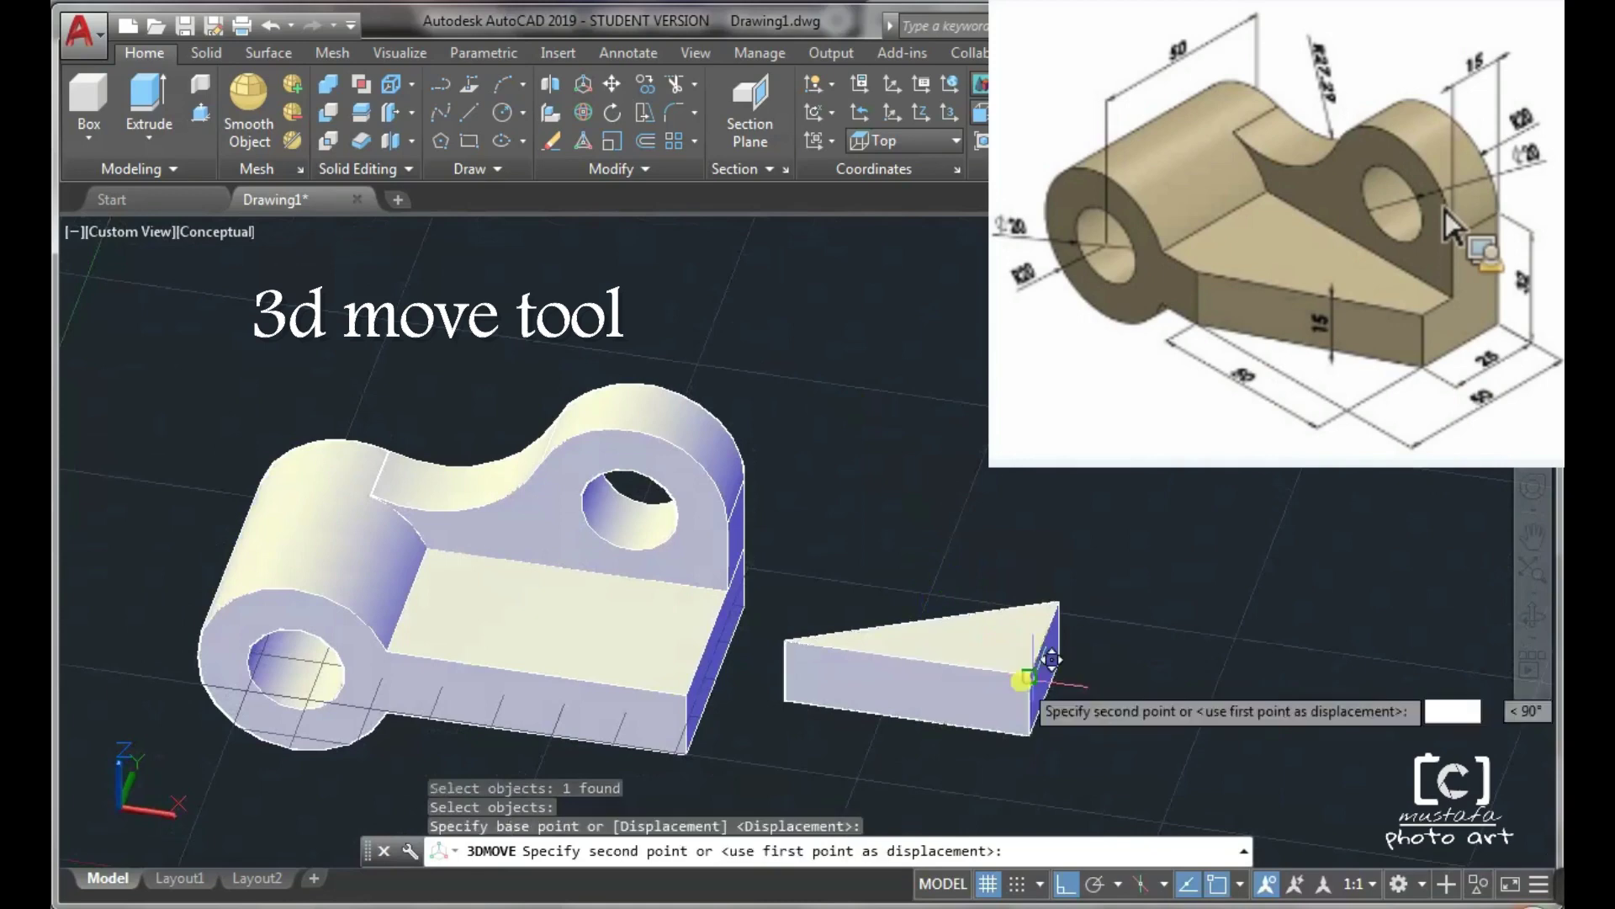
{"action": "key", "text": "F8"}
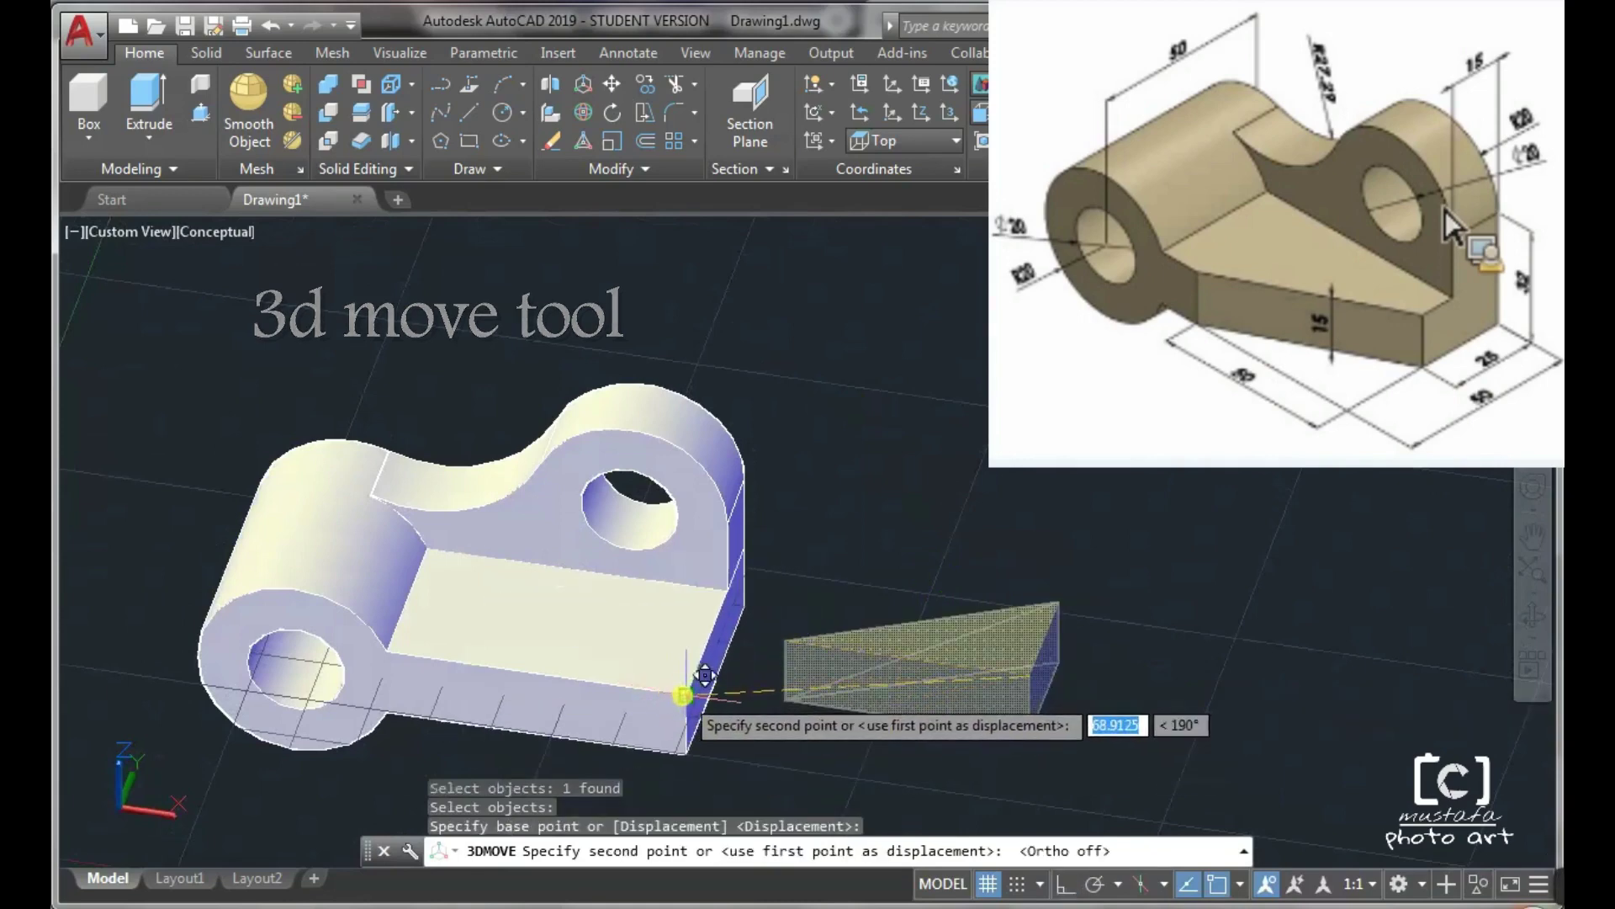
{"action": "left_click", "coordinate": [683, 694]}
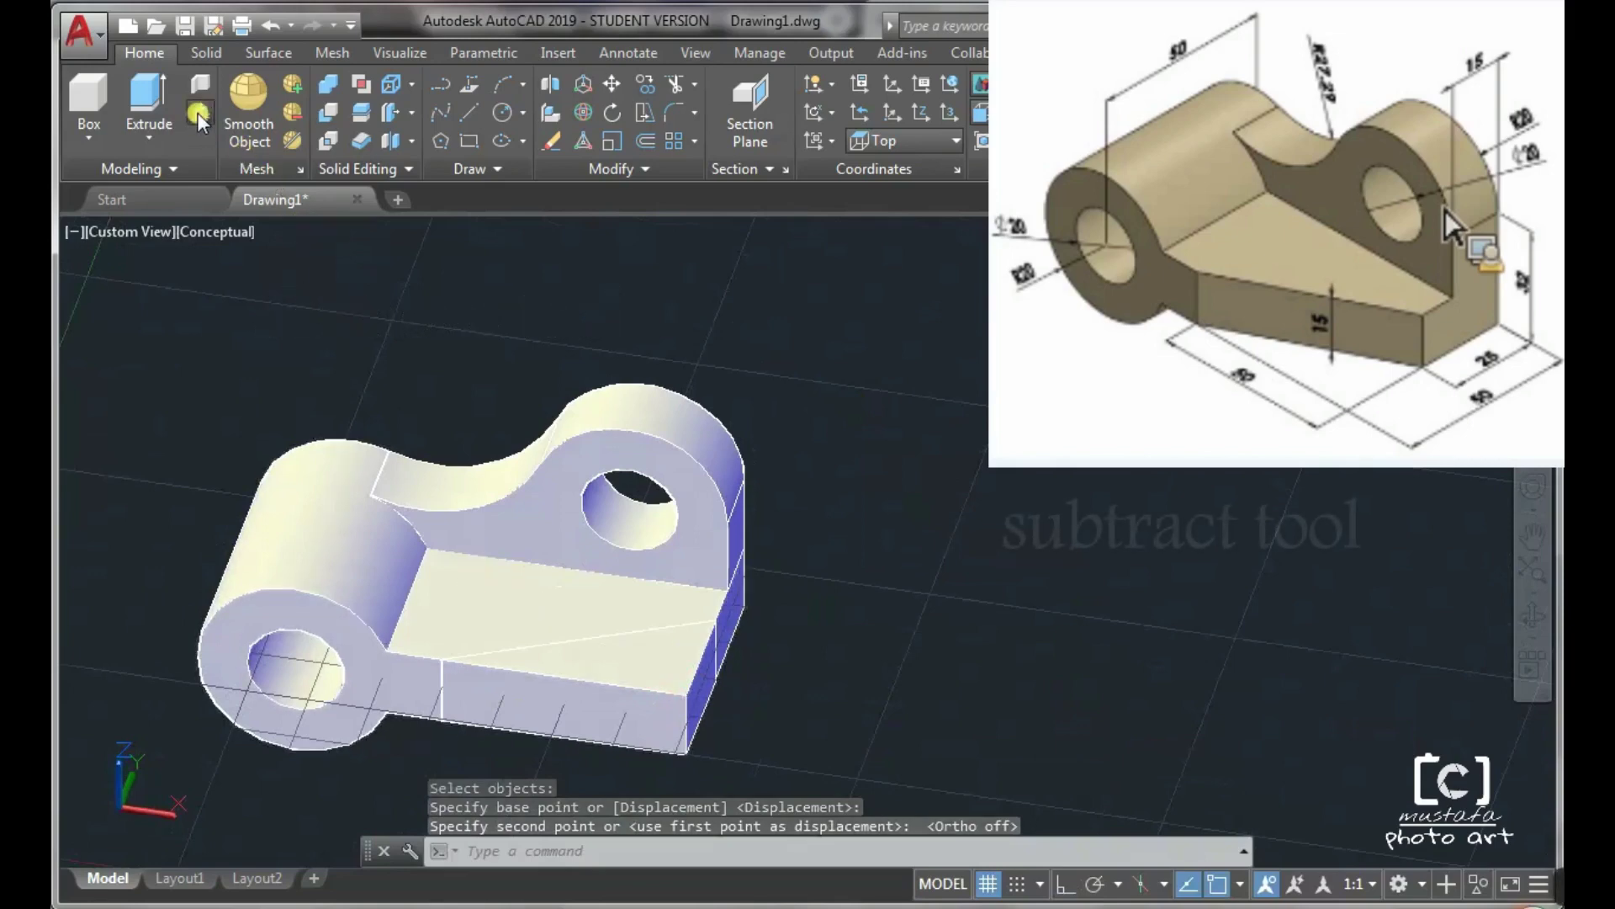
Step: Subtract the triangular wedge from the solid with the left boss and arm to cut the arm's front edge at an angle
{"action": "left_click", "coordinate": [199, 113]}
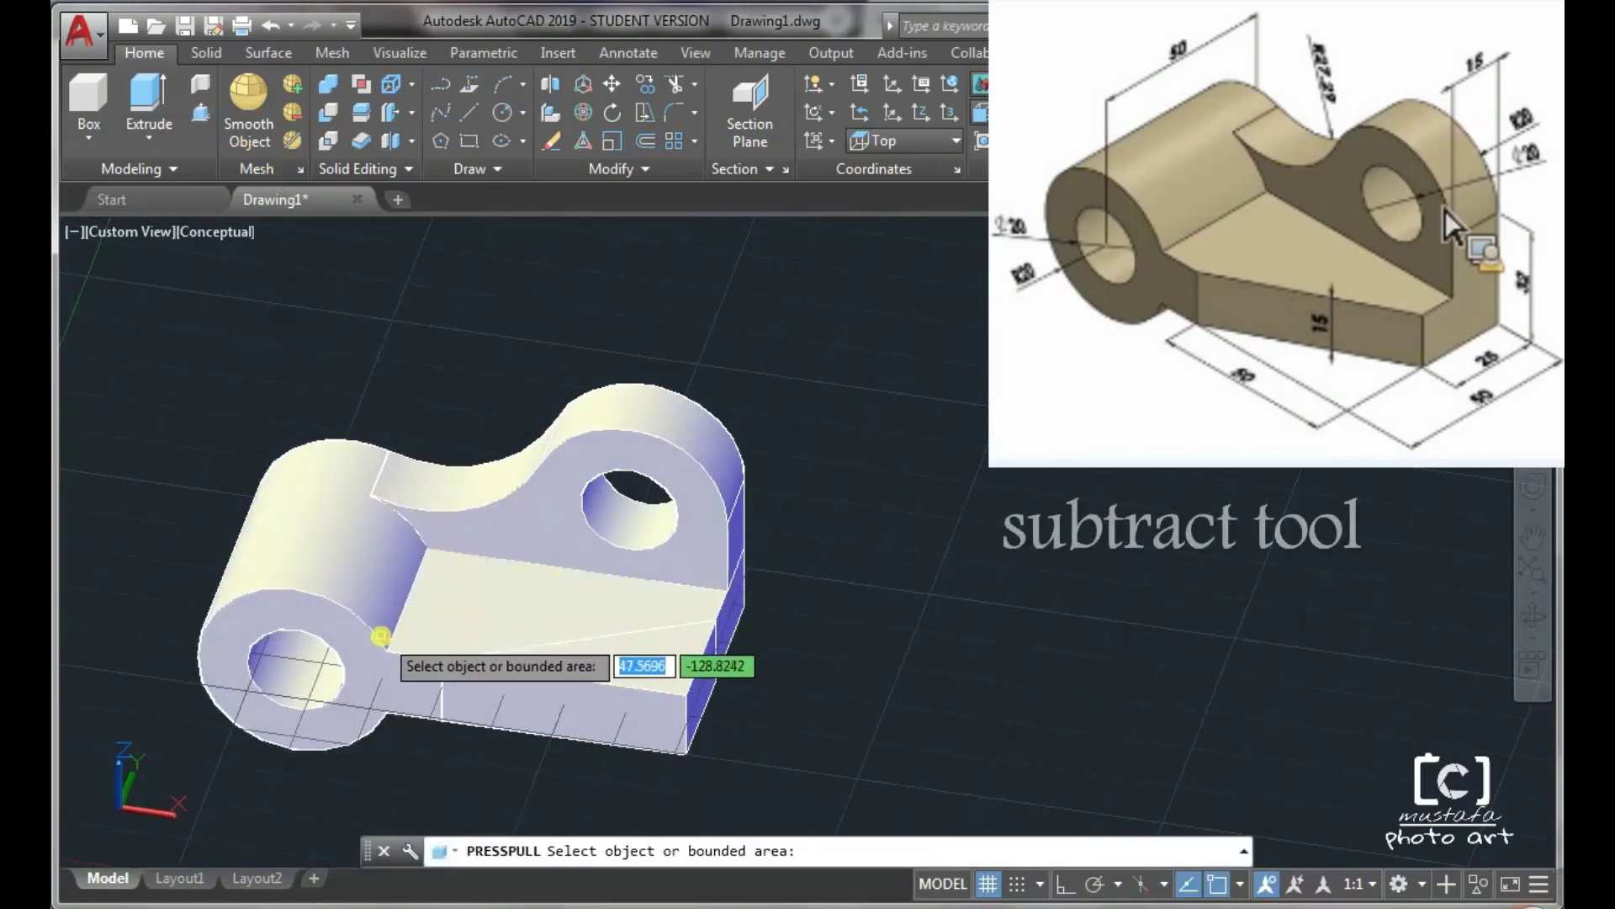
{"action": "key", "text": "Escape"}
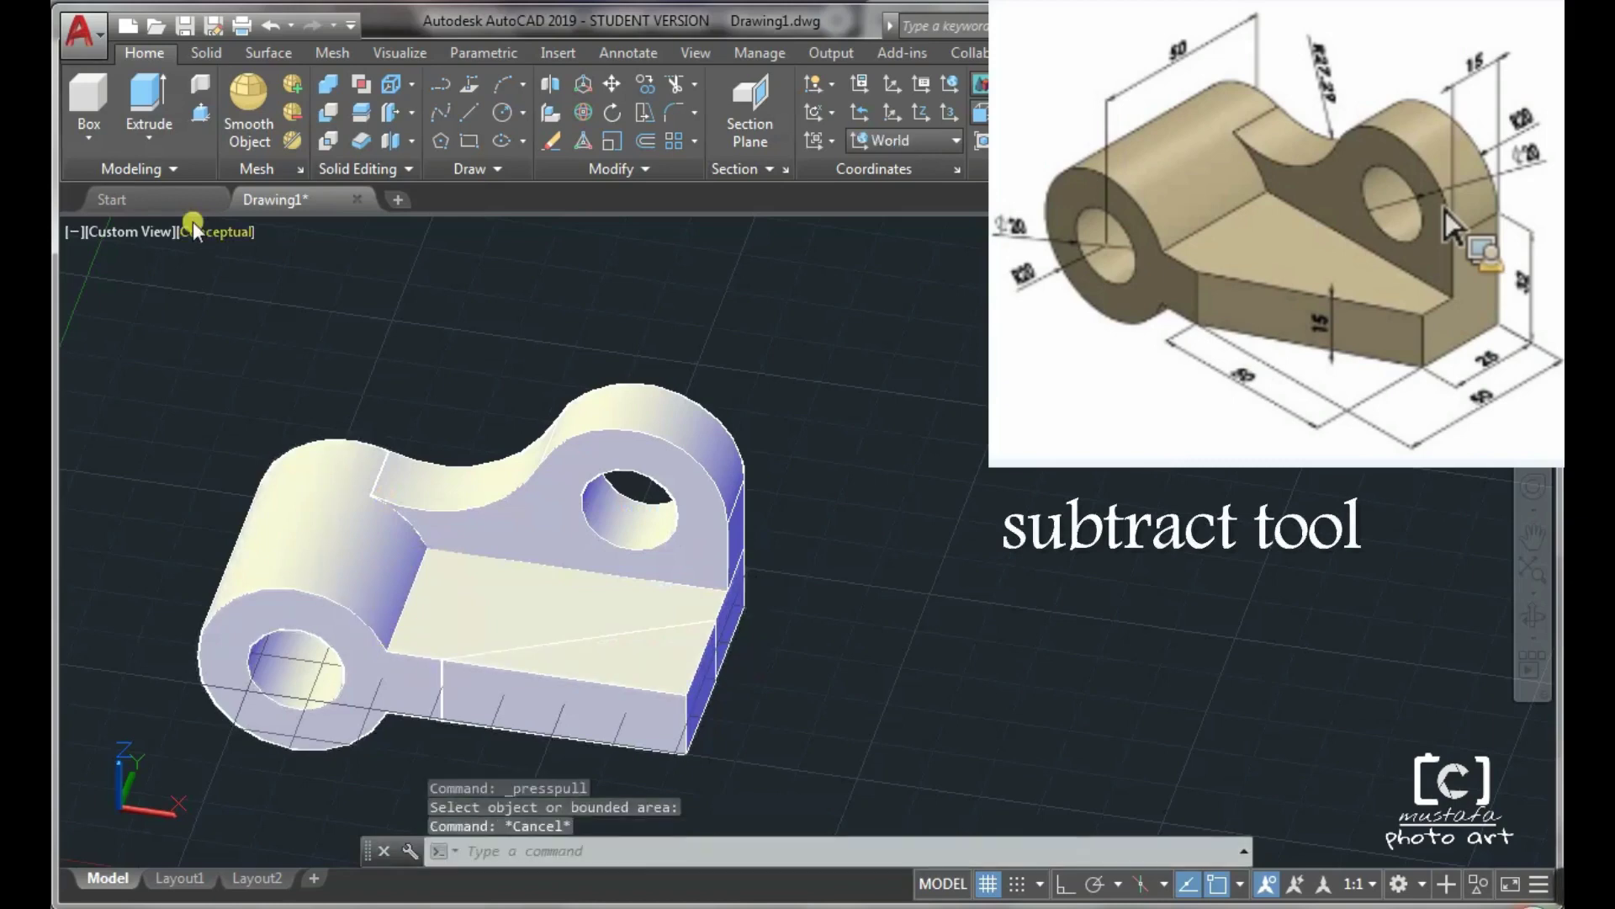
{"action": "left_click", "coordinate": [332, 109]}
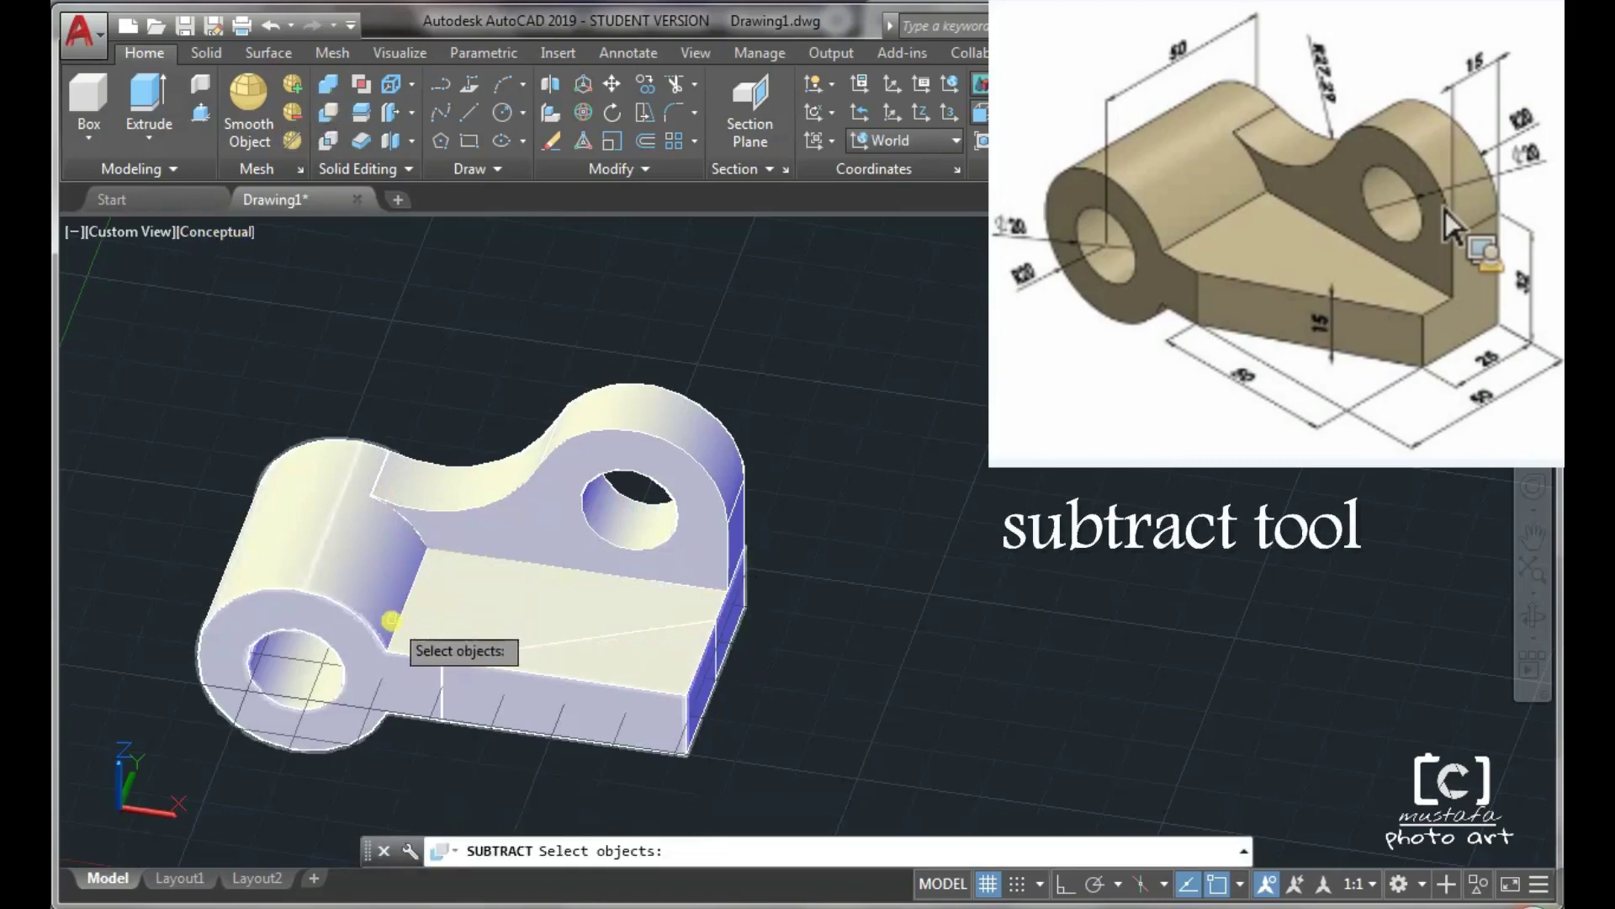
{"action": "left_click", "coordinate": [390, 620]}
{"action": "key", "text": "Return"}
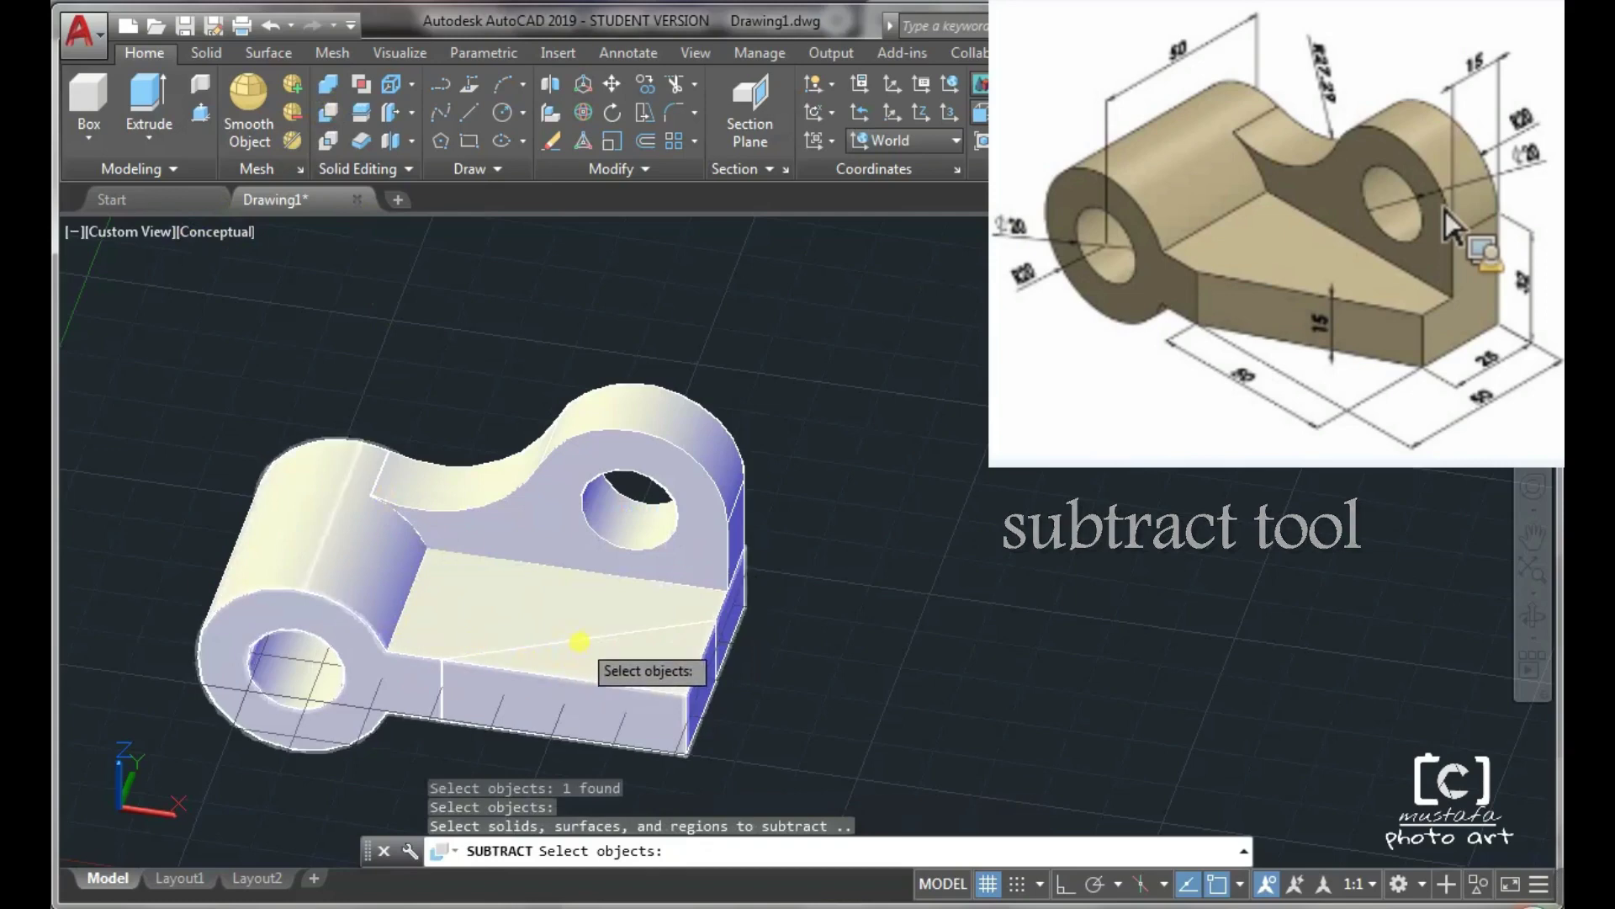
{"action": "left_click", "coordinate": [580, 639]}
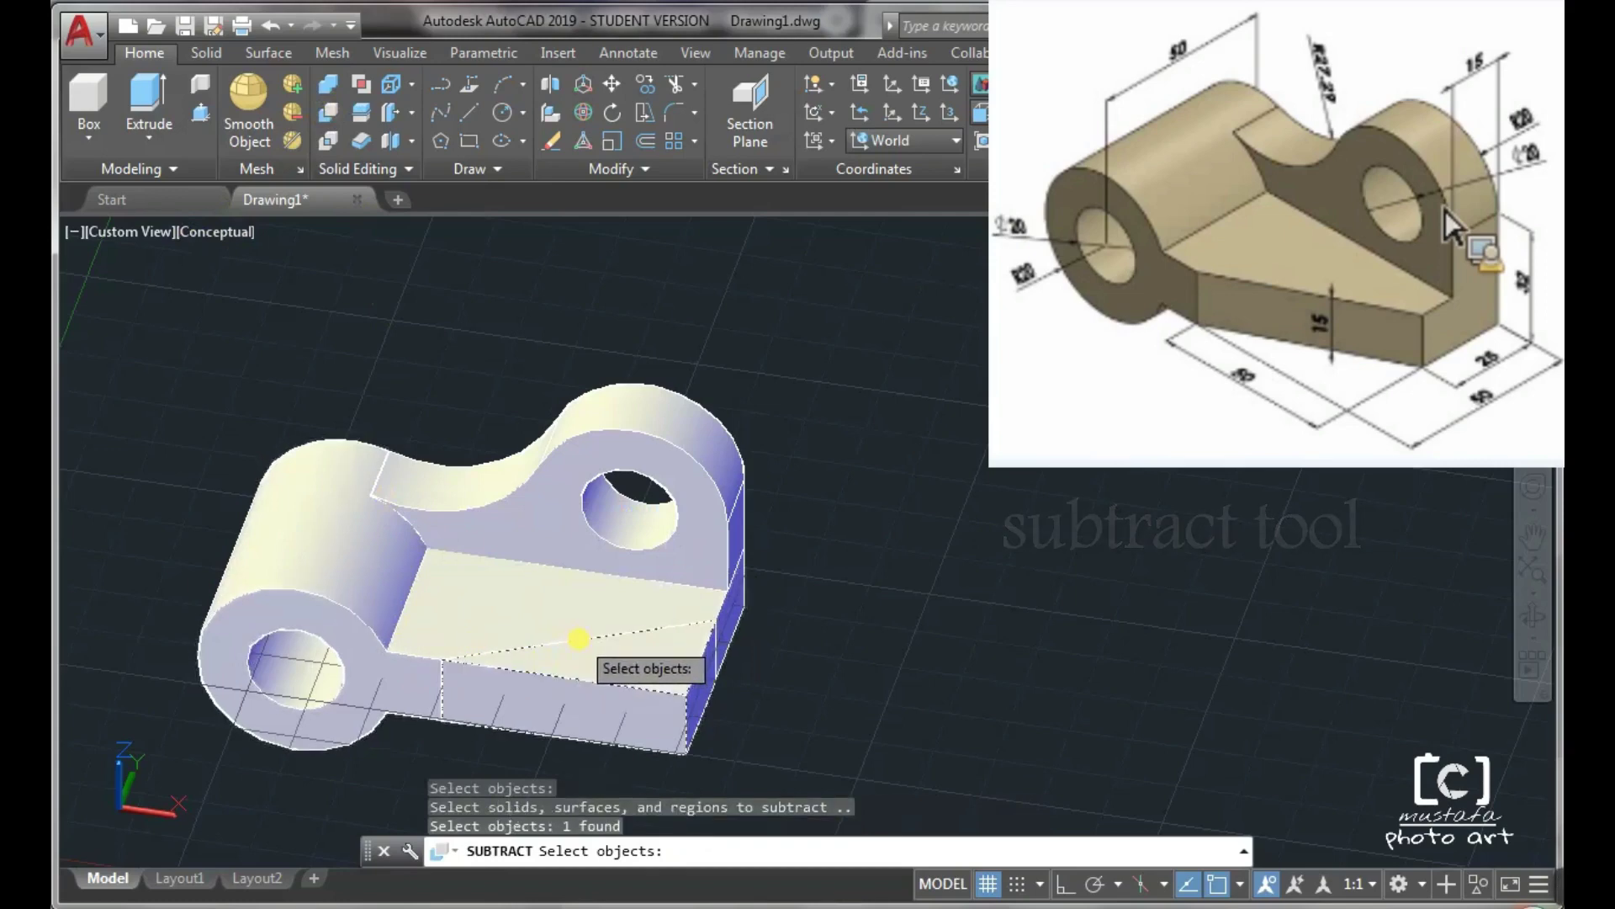
{"action": "key", "text": "Return"}
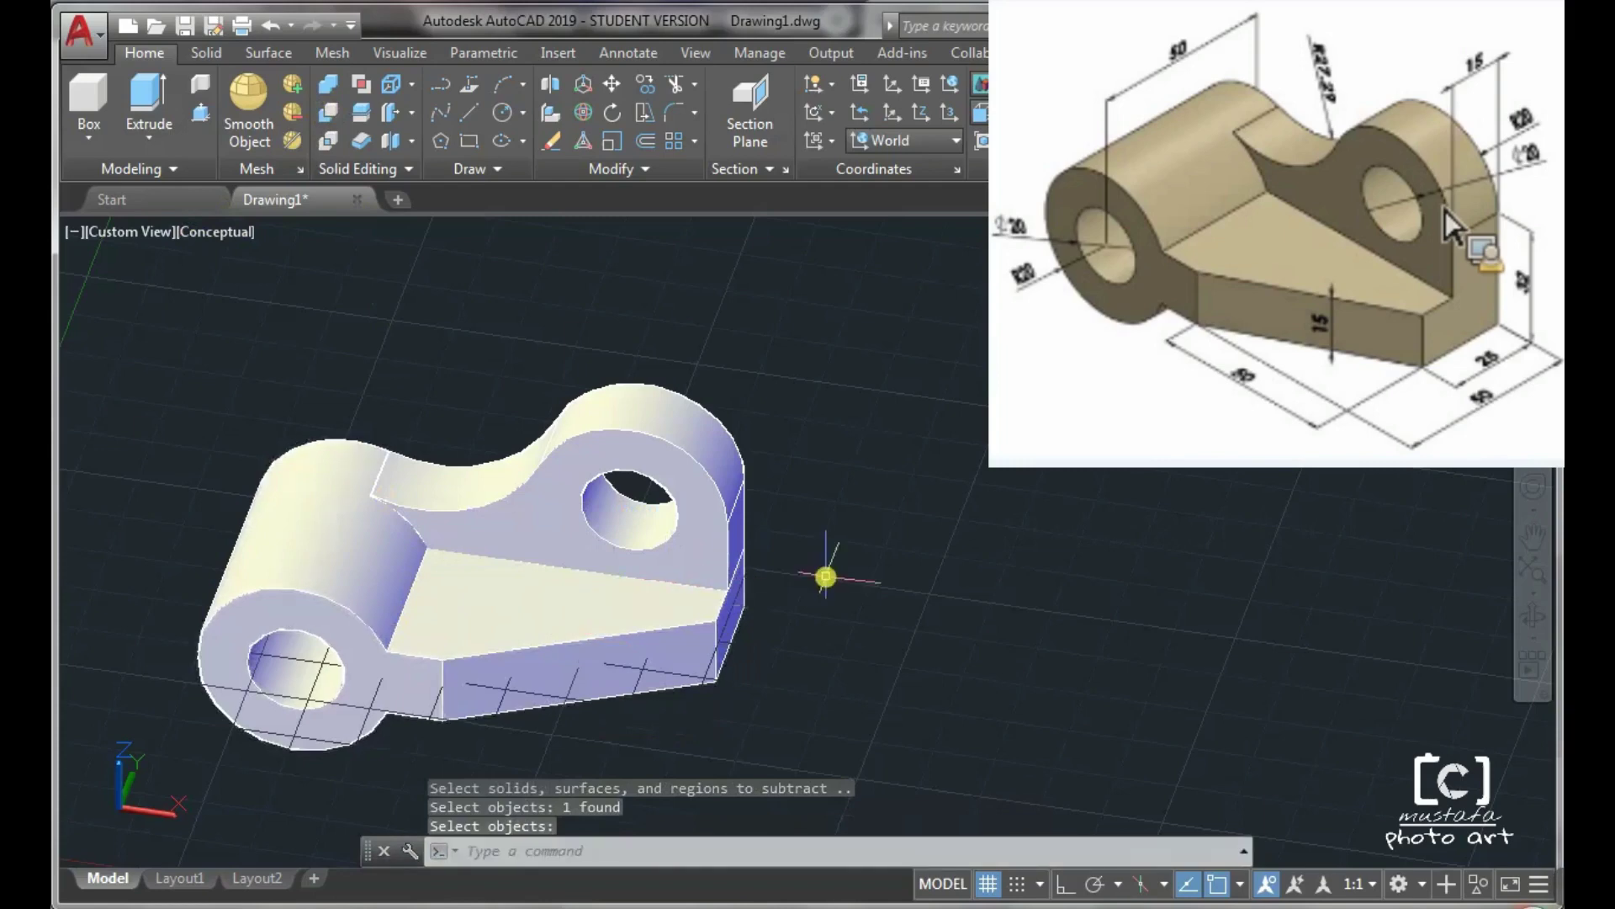
Step: Union all the bracket's solids, selecting the whole model
{"action": "mouse_move", "coordinate": [826, 577]}
{"action": "middle_mouse_down", "text": "shift"}
{"action": "mouse_move", "coordinate": [718, 541]}
{"action": "mouse_move", "coordinate": [761, 539]}
{"action": "middle_mouse_up", "text": "shift"}
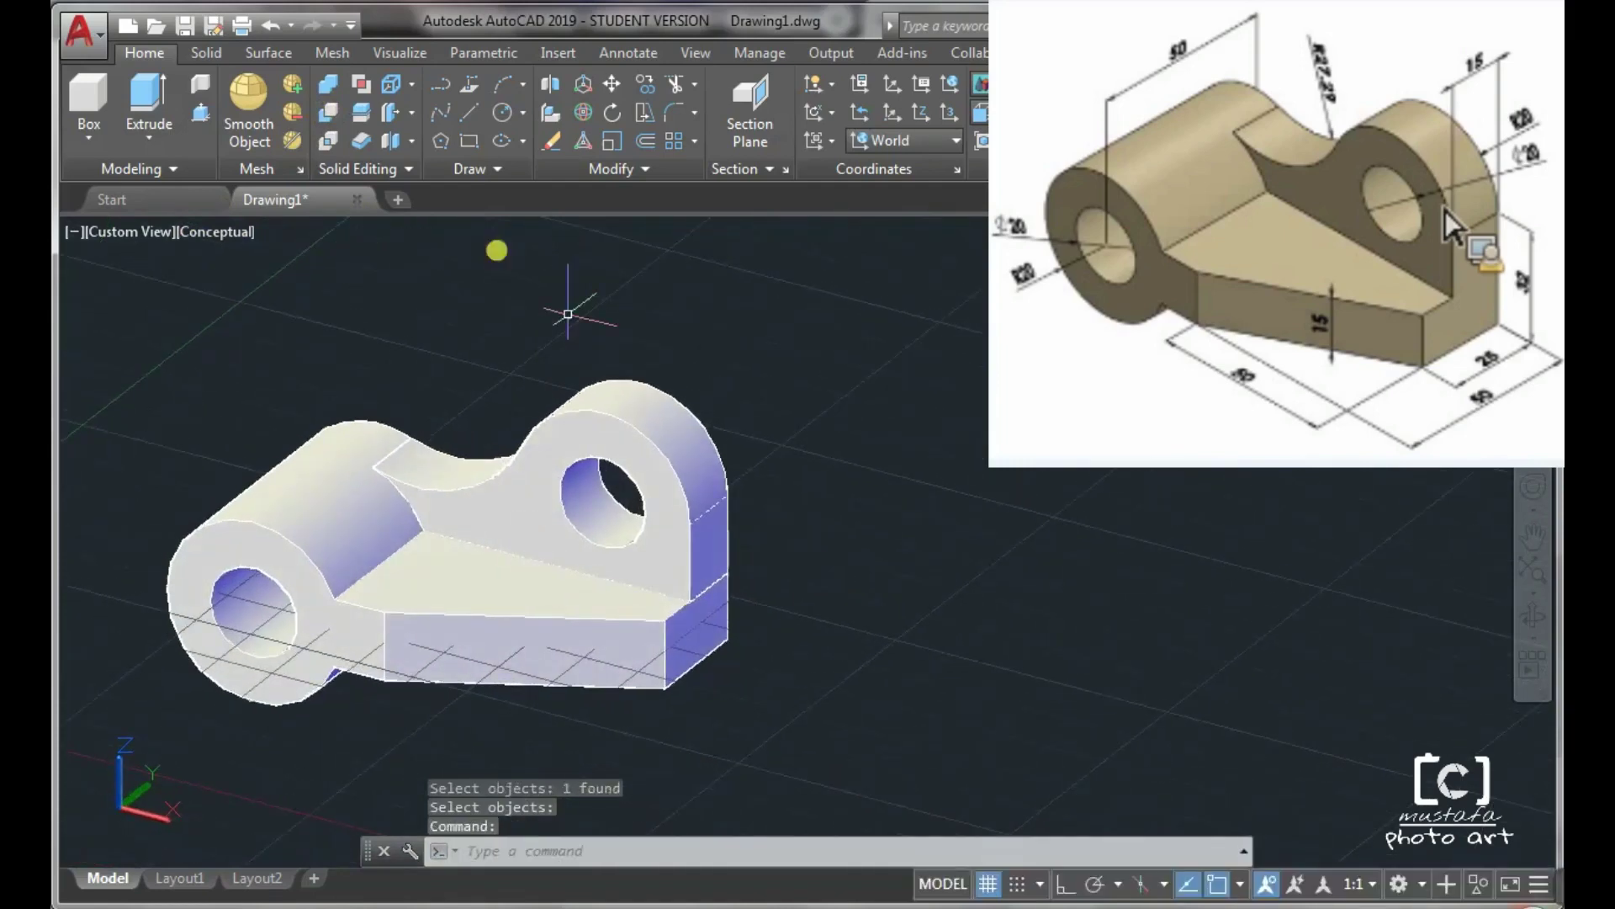
{"action": "left_click", "coordinate": [328, 89]}
{"action": "left_click", "coordinate": [199, 331]}
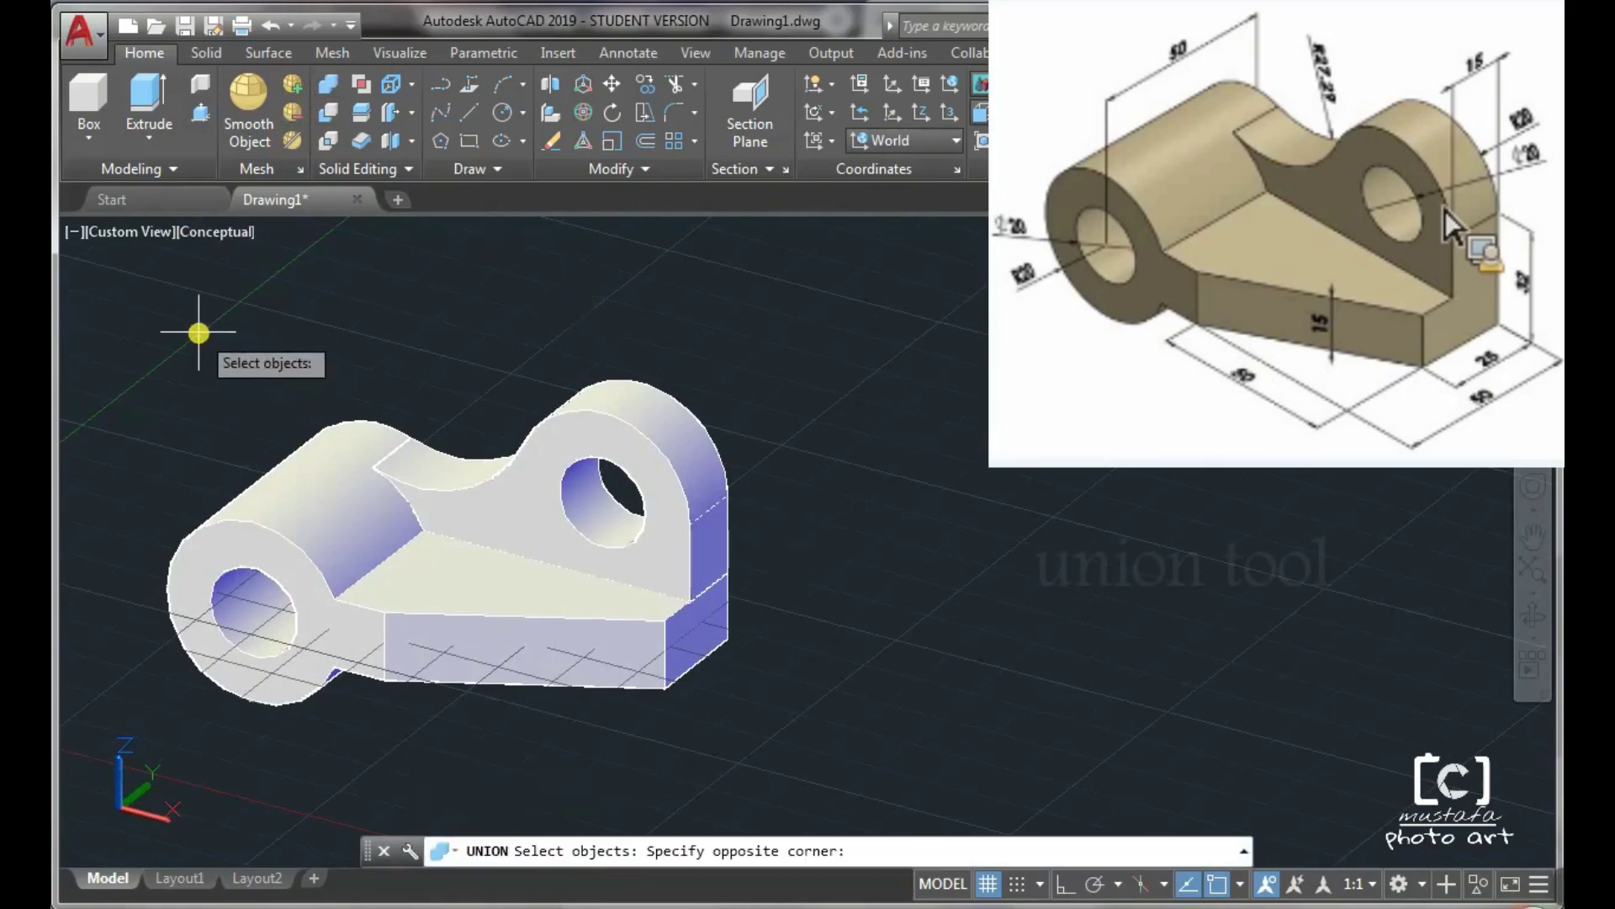
{"action": "left_click", "coordinate": [732, 725]}
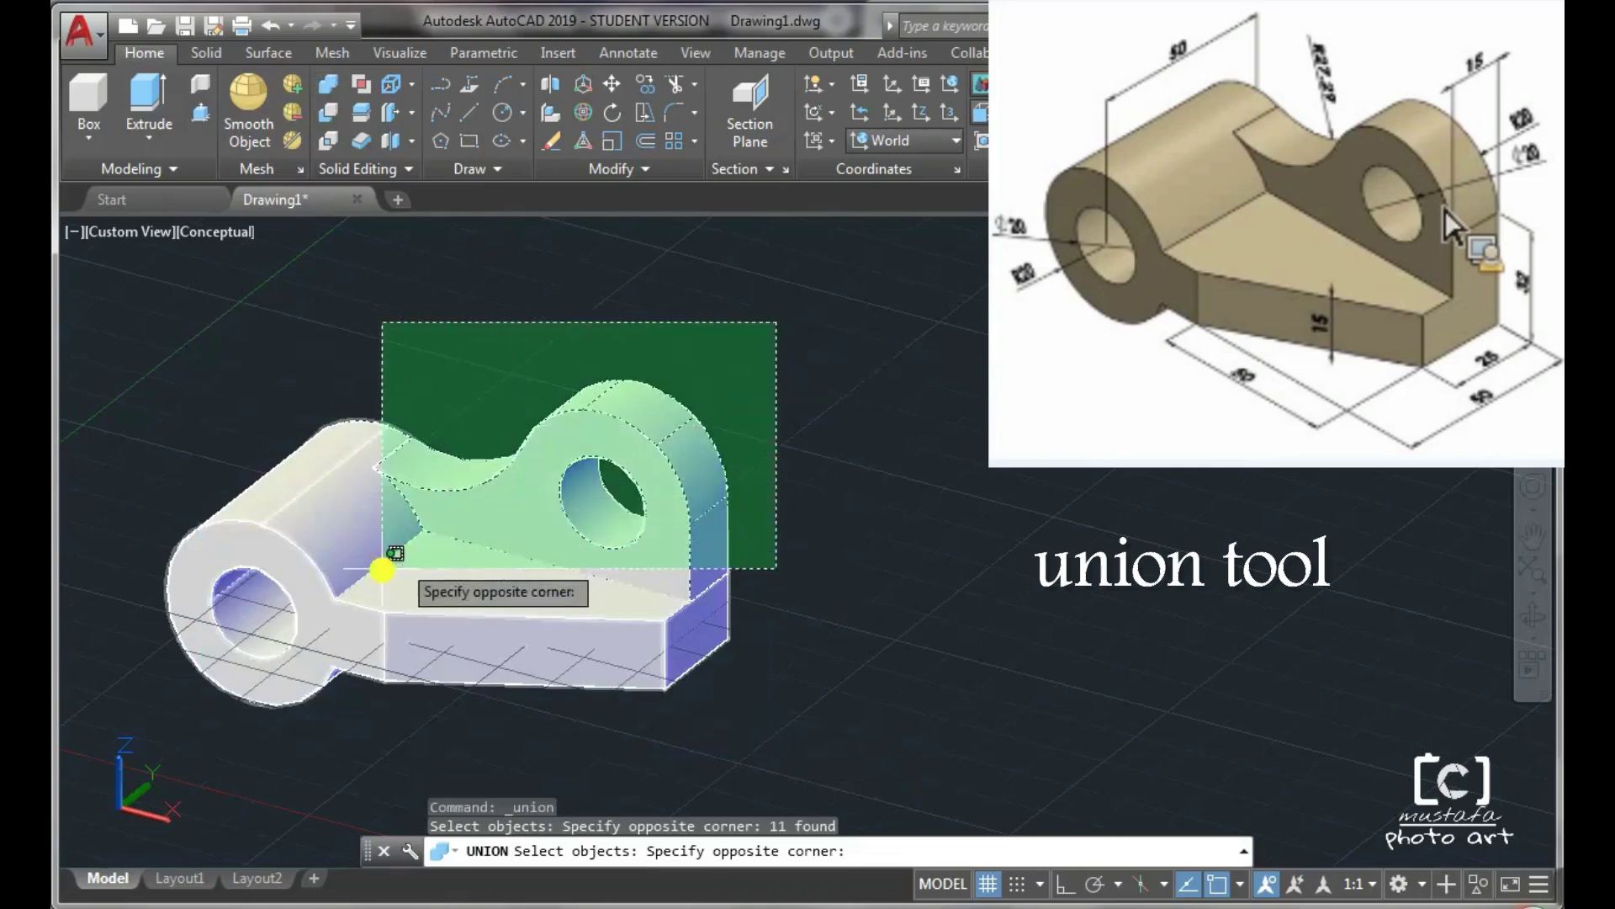
{"action": "left_click", "coordinate": [151, 703]}
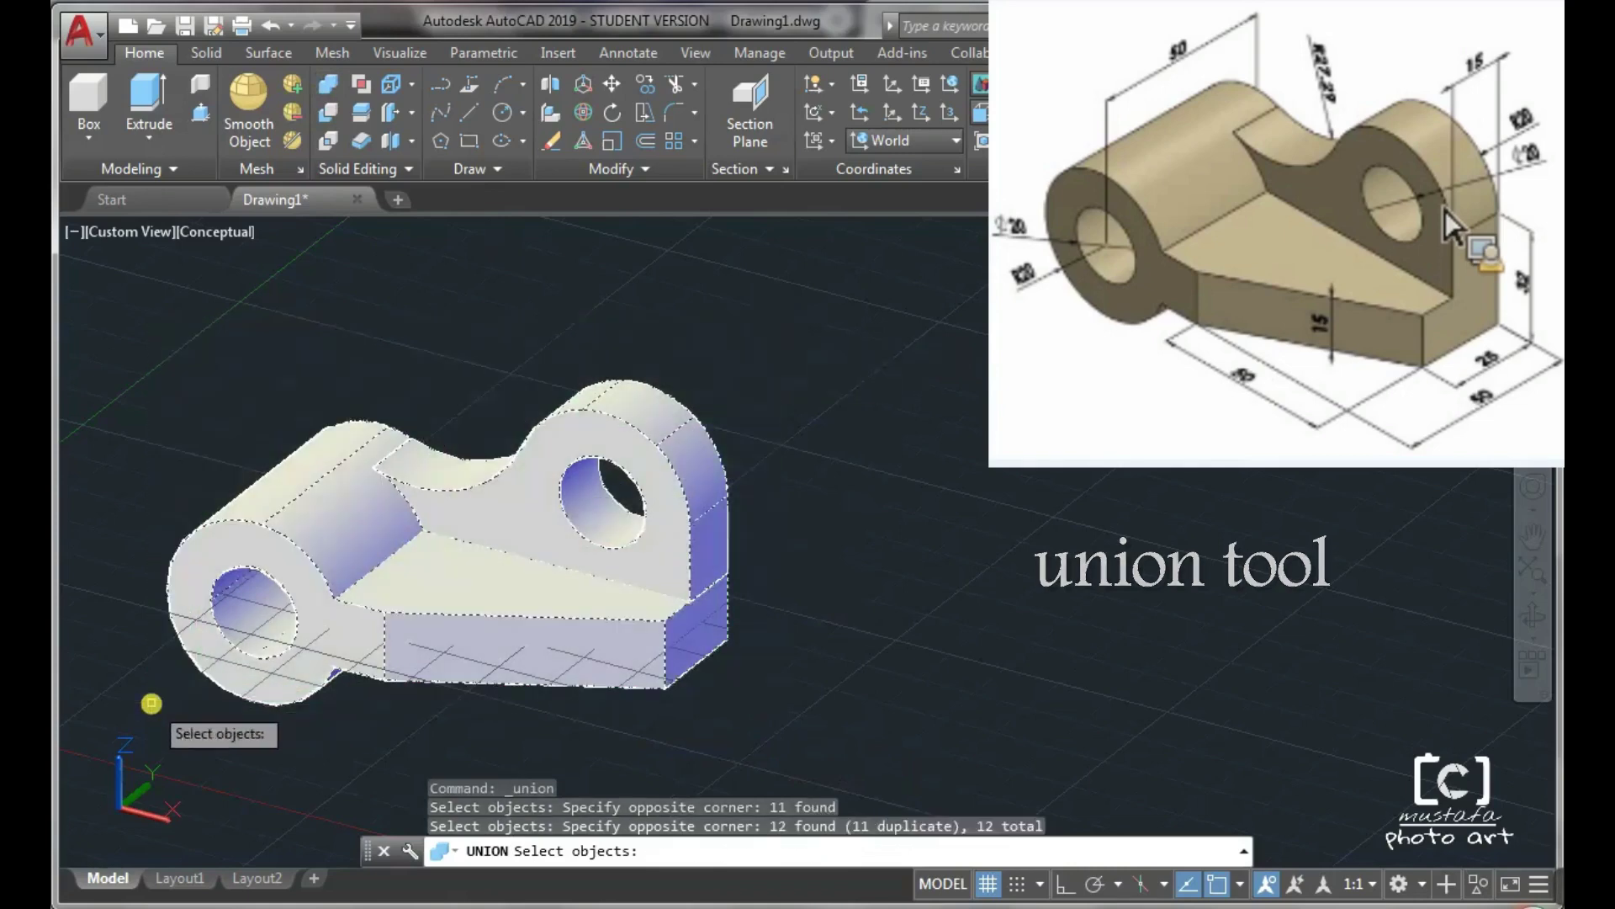